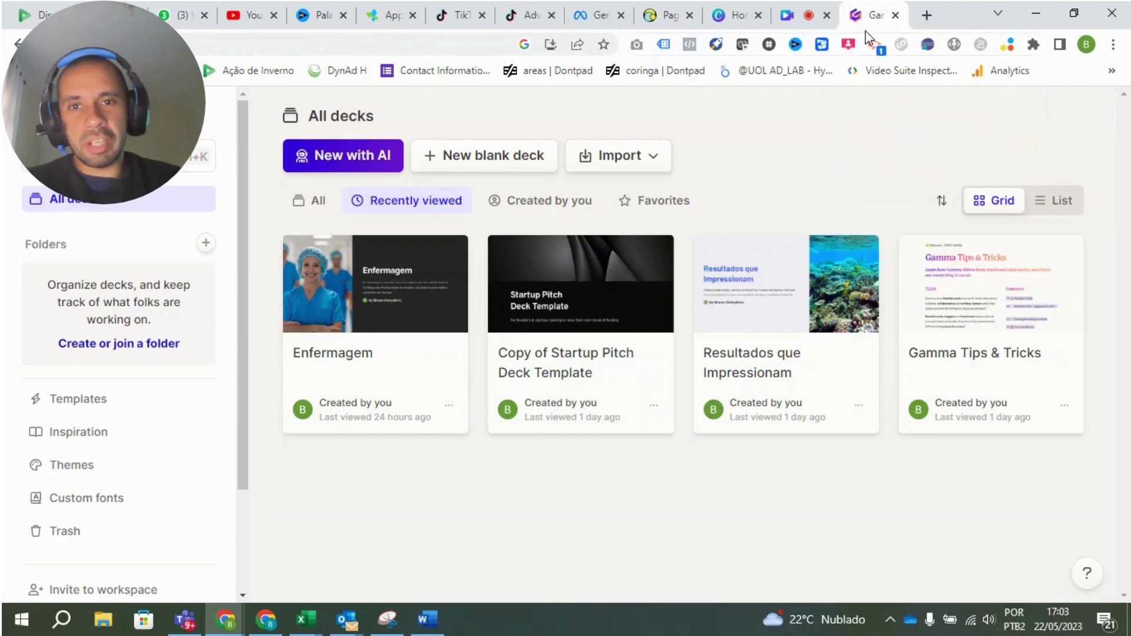
- Translate the decks page into Portuguese with the browser's translation
{"action": "right_click", "coordinate": [821, 112]}
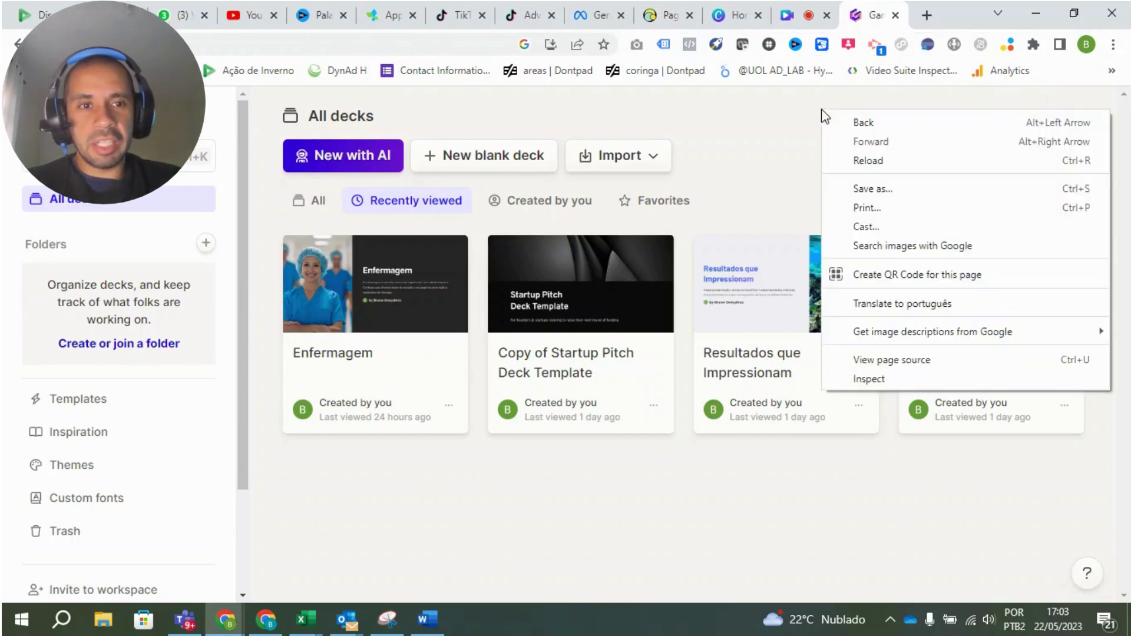
{"action": "left_click", "coordinate": [906, 303]}
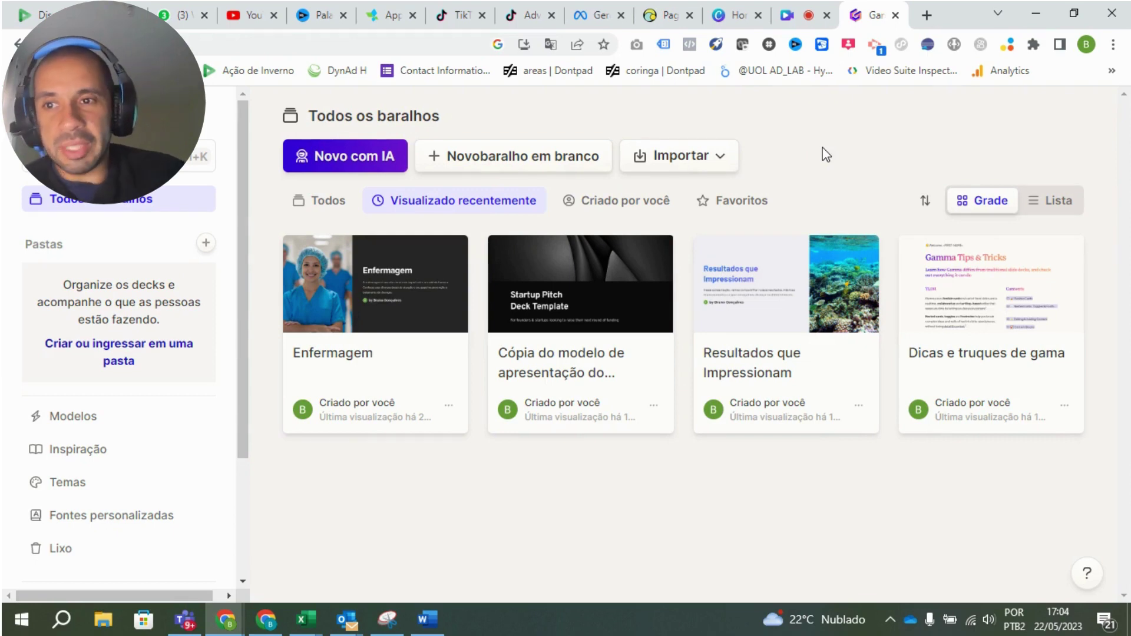
- Check the account's workspace options and close them again
{"action": "left_click", "coordinate": [148, 115]}
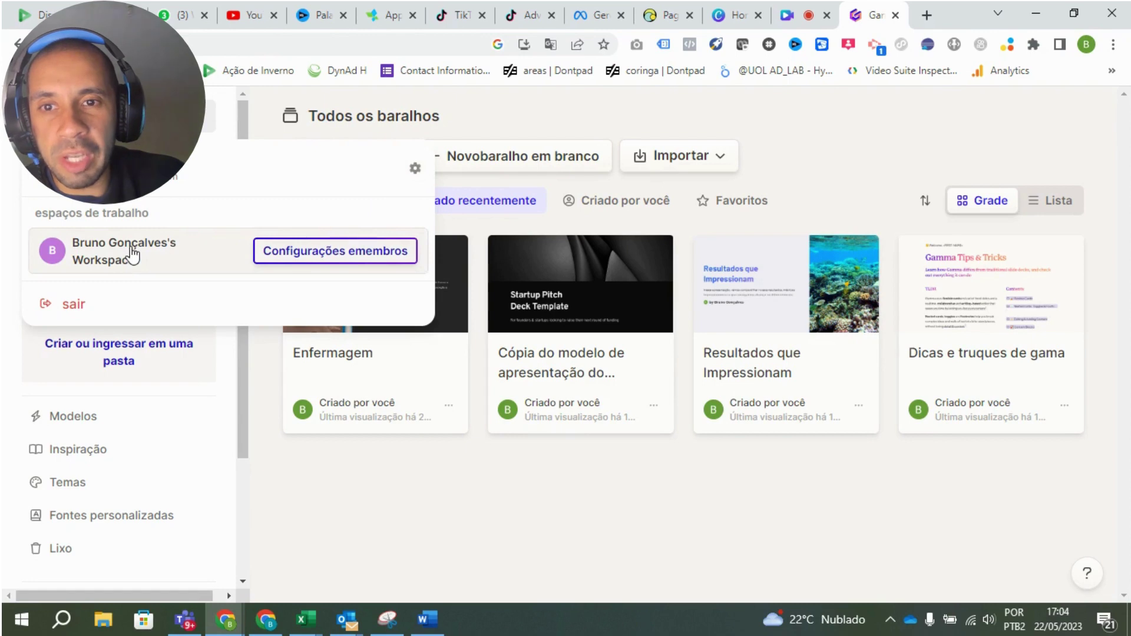
{"action": "left_click", "coordinate": [811, 157]}
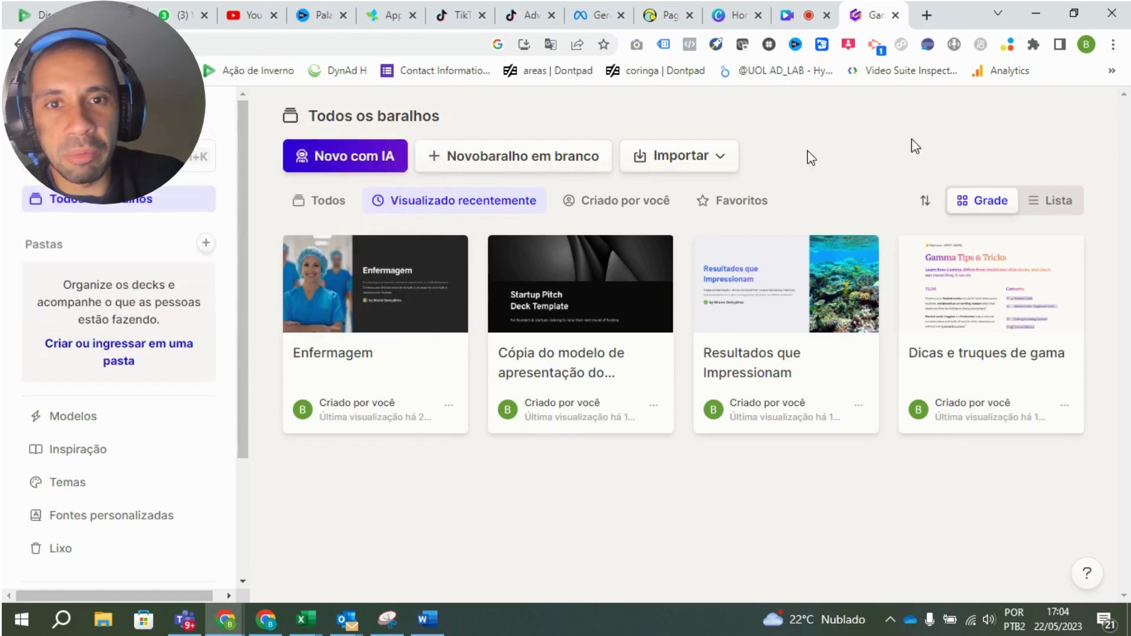
{"action": "left_click", "coordinate": [211, 124]}
{"action": "left_click", "coordinate": [697, 124]}
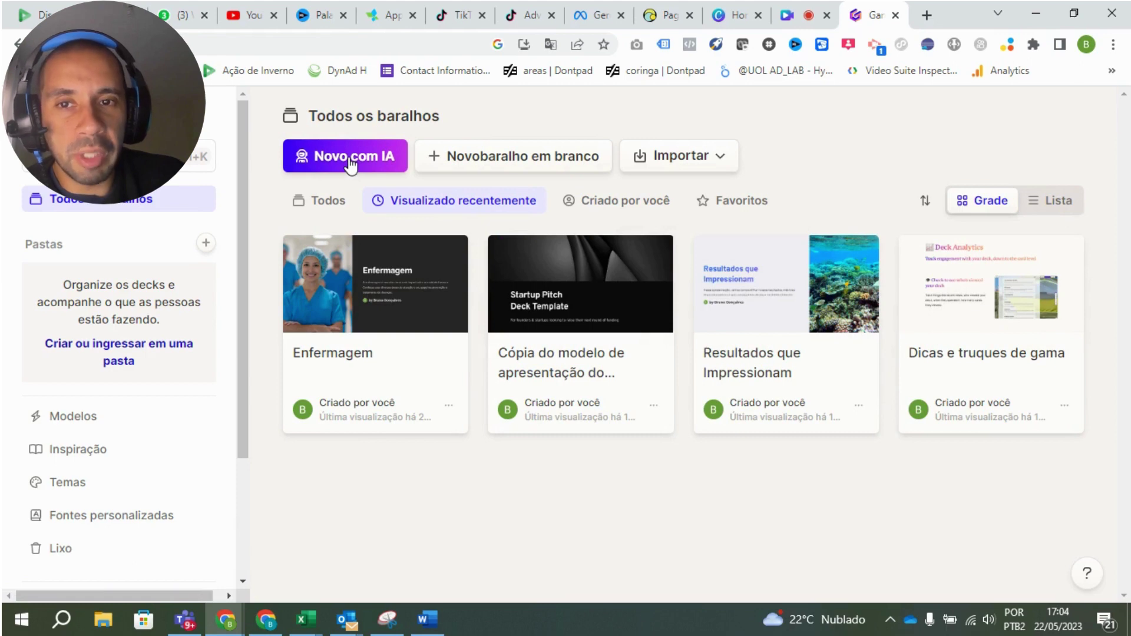
- Examine which document and presentation formats can be imported as a deck
{"action": "left_click", "coordinate": [677, 172]}
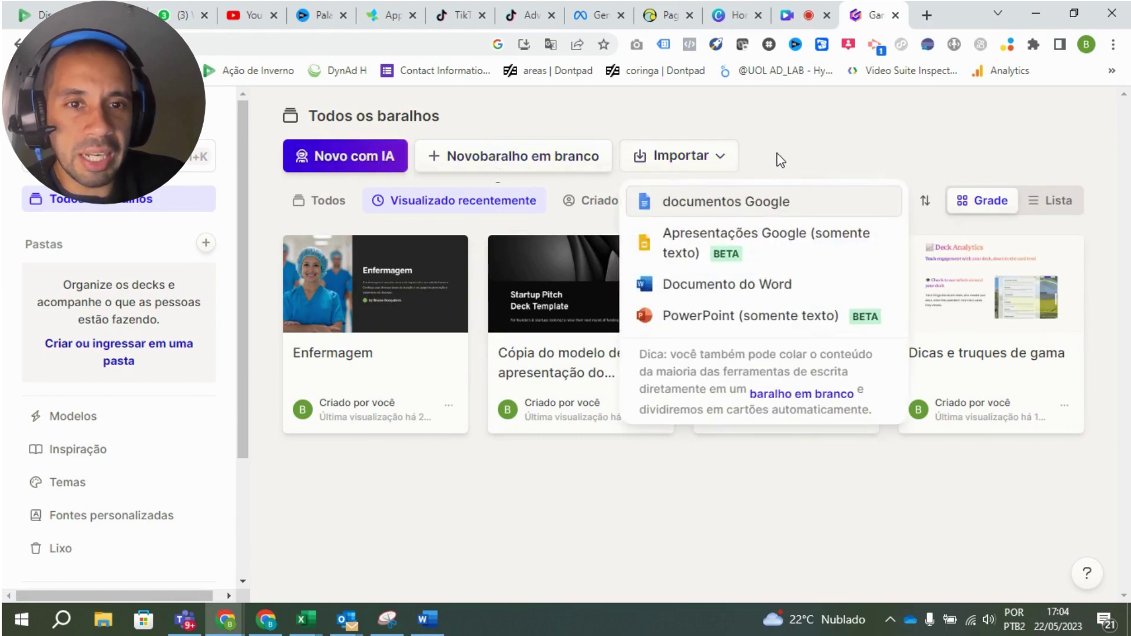
{"action": "left_click", "coordinate": [779, 158]}
{"action": "left_click", "coordinate": [699, 157]}
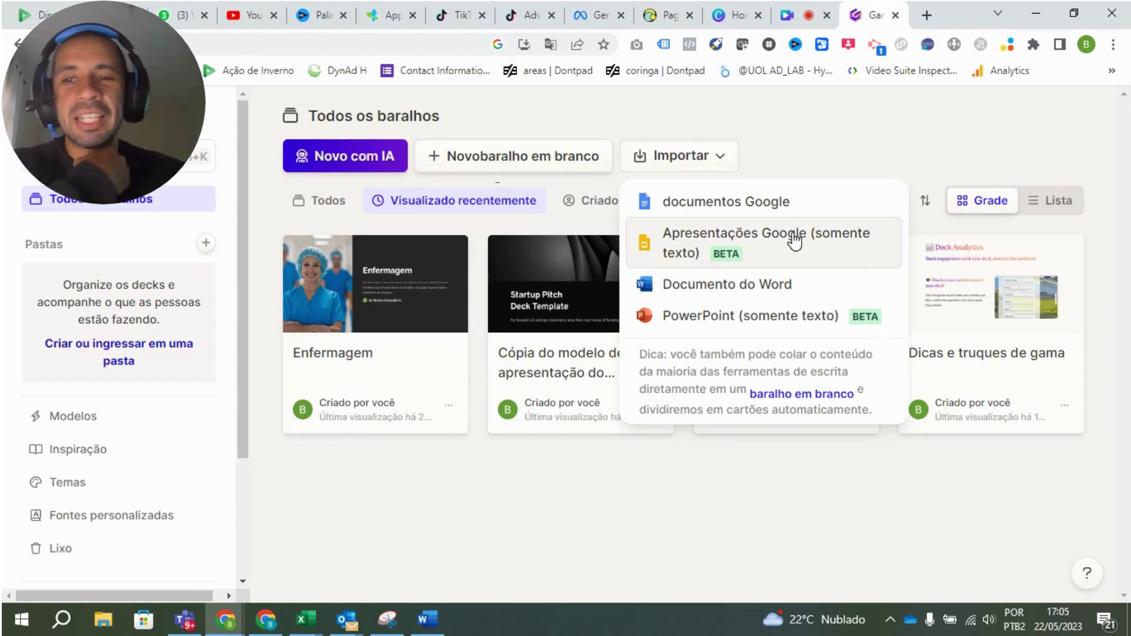
- Browse the template gallery from Projects and Collaboration through Sales and Marketing to the Popular section
{"action": "left_click", "coordinate": [99, 423]}
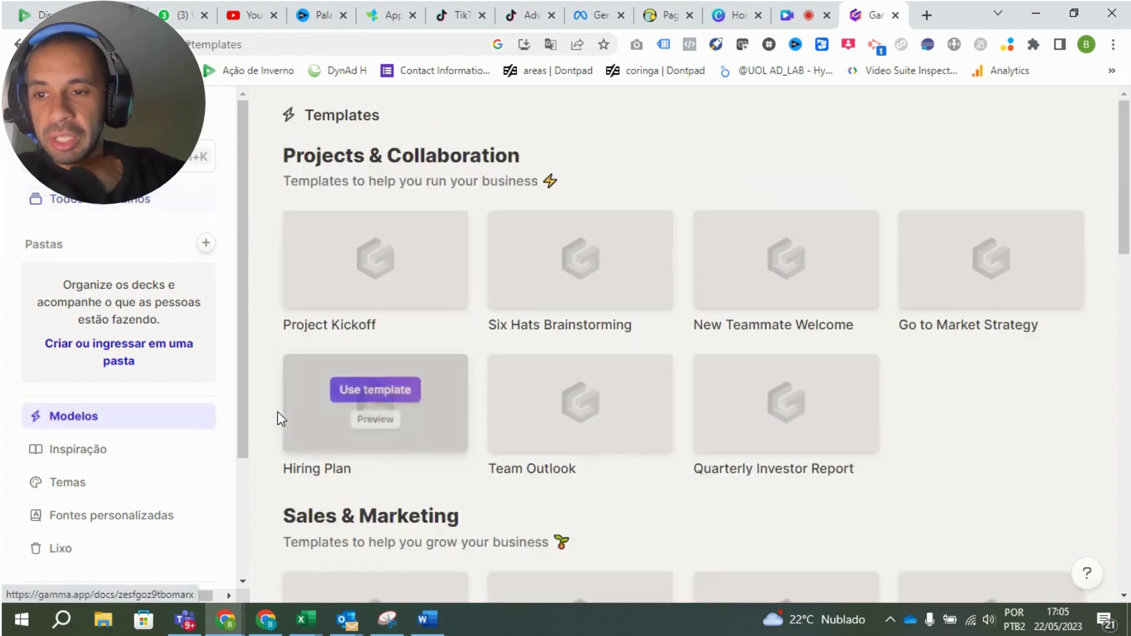
{"action": "mouse_move", "coordinate": [412, 253]}
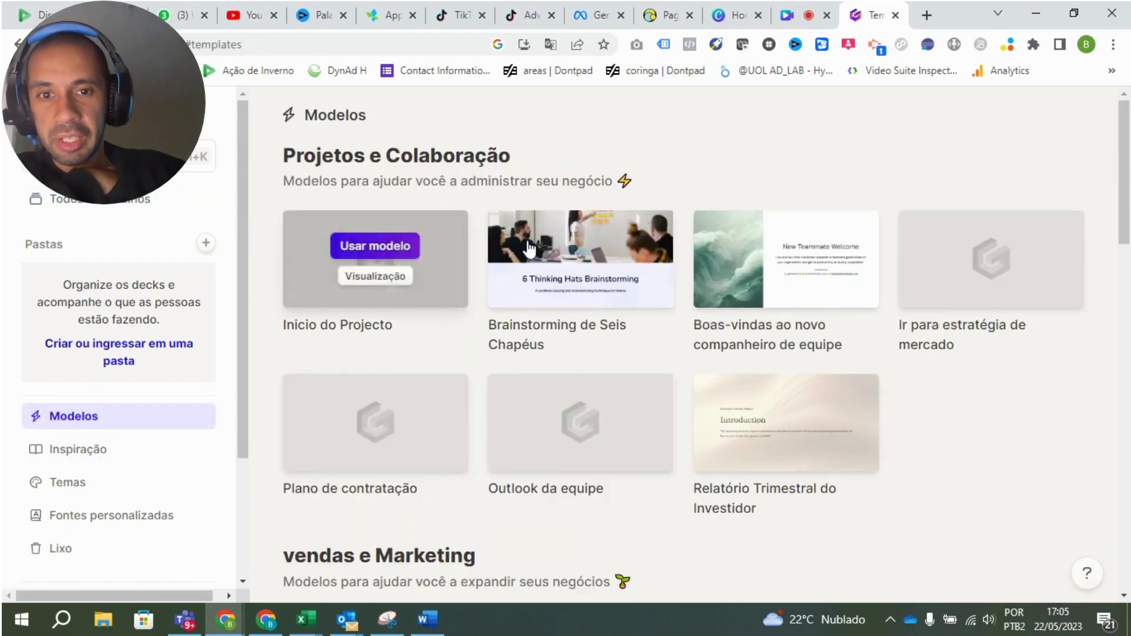
{"action": "scroll", "coordinate": [696, 299], "scroll_direction": "down", "scroll_amount": 2}
{"action": "scroll", "coordinate": [684, 318], "scroll_direction": "down", "scroll_amount": 1}
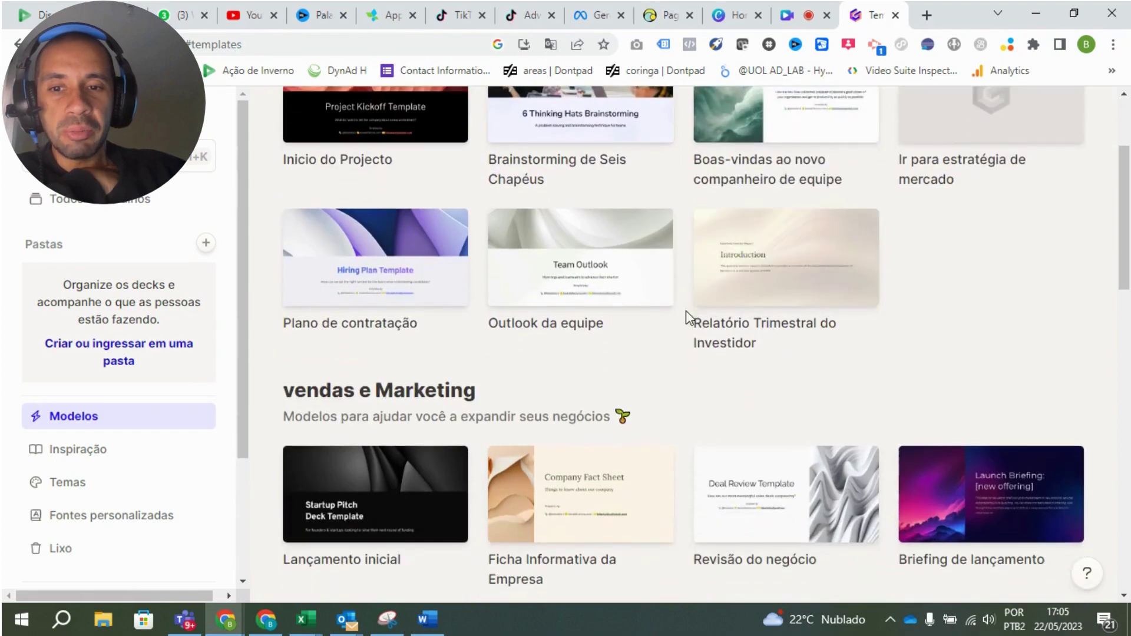
{"action": "scroll", "coordinate": [674, 324], "scroll_direction": "up", "scroll_amount": 4}
{"action": "scroll", "coordinate": [419, 185], "scroll_direction": "down", "scroll_amount": 7}
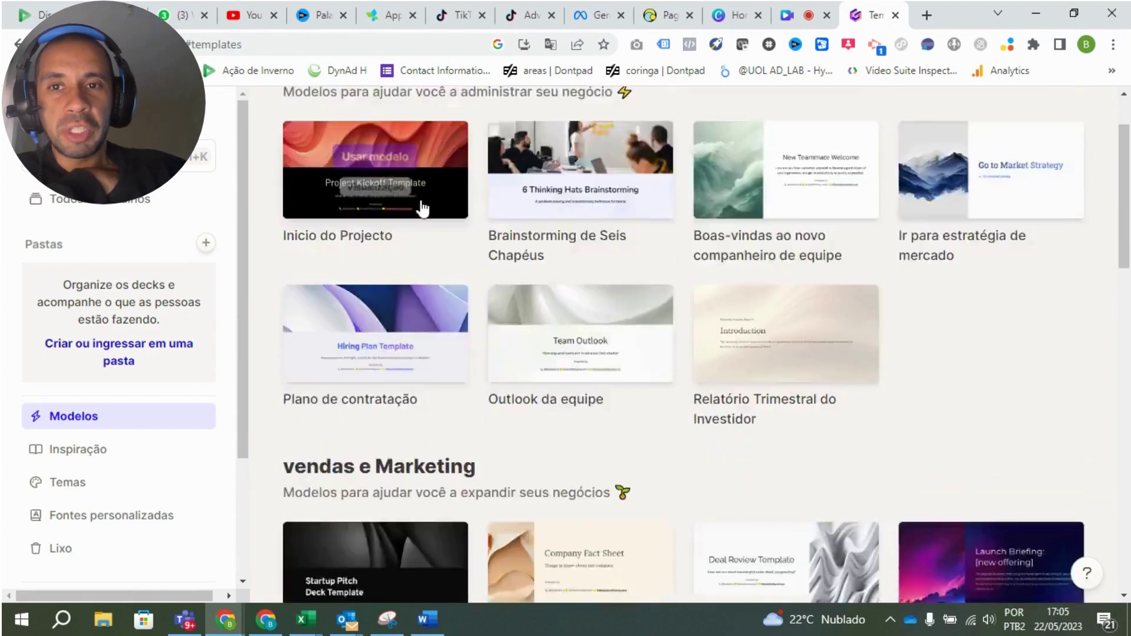
{"action": "mouse_move", "coordinate": [973, 250]}
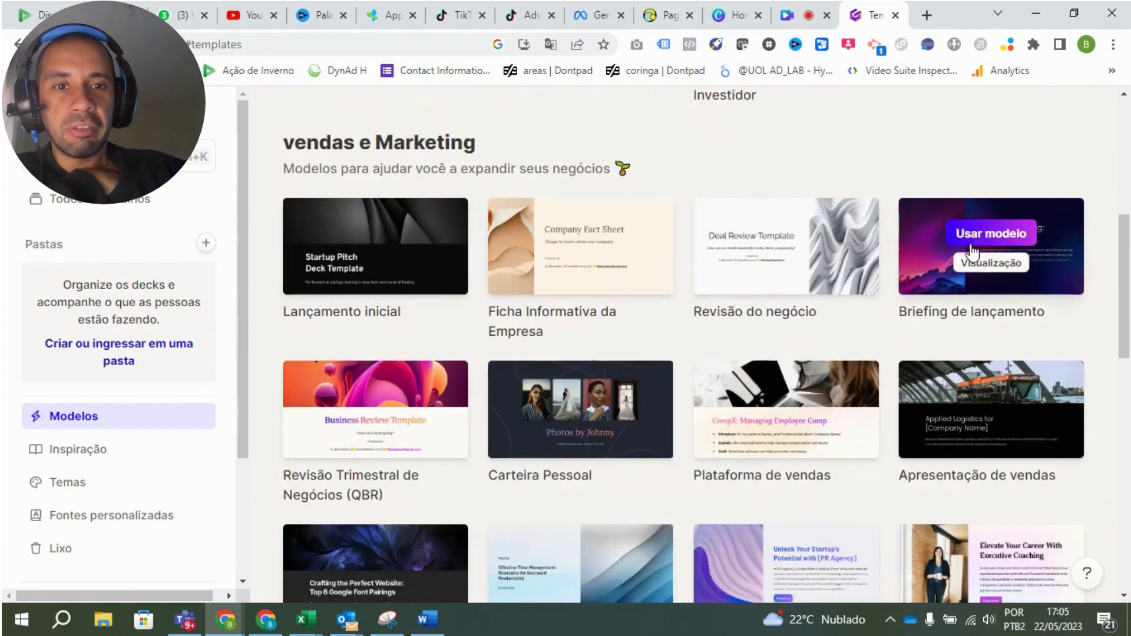
{"action": "scroll", "coordinate": [859, 271], "scroll_direction": "down", "scroll_amount": 3}
{"action": "scroll", "coordinate": [845, 405], "scroll_direction": "down", "scroll_amount": 2}
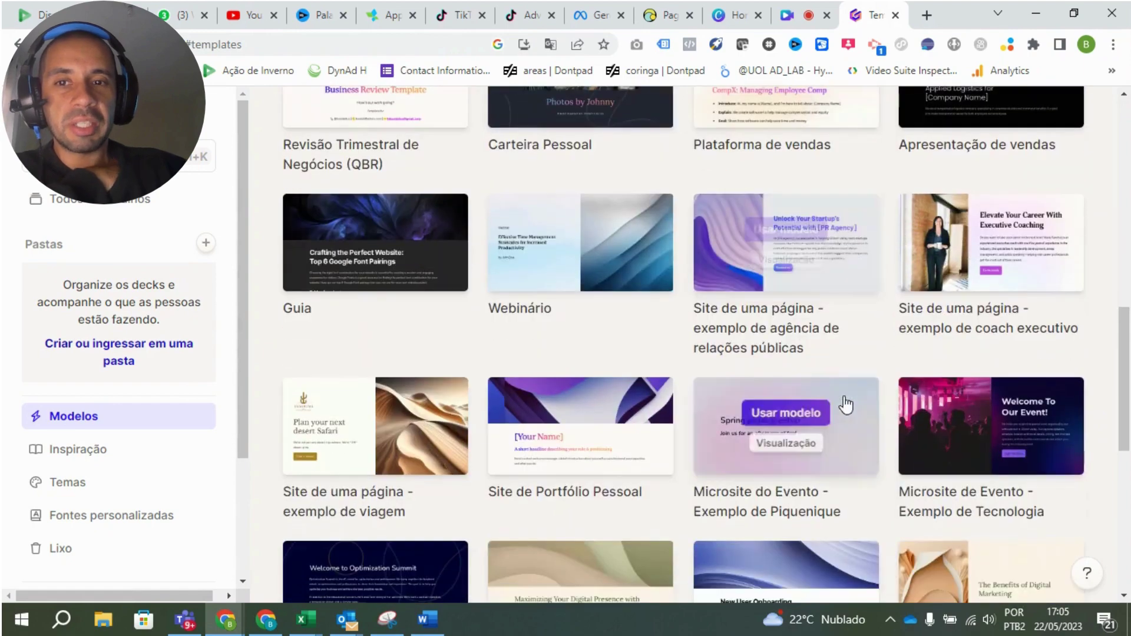
{"action": "scroll", "coordinate": [676, 298], "scroll_direction": "down", "scroll_amount": 4}
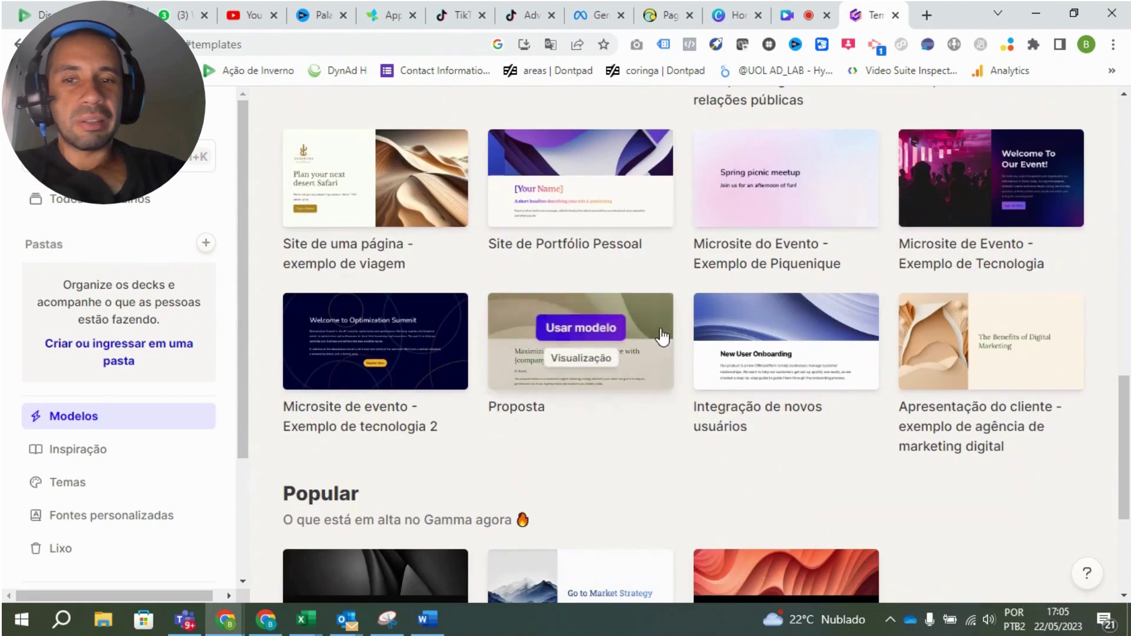
{"action": "scroll", "coordinate": [678, 337], "scroll_direction": "down", "scroll_amount": 4}
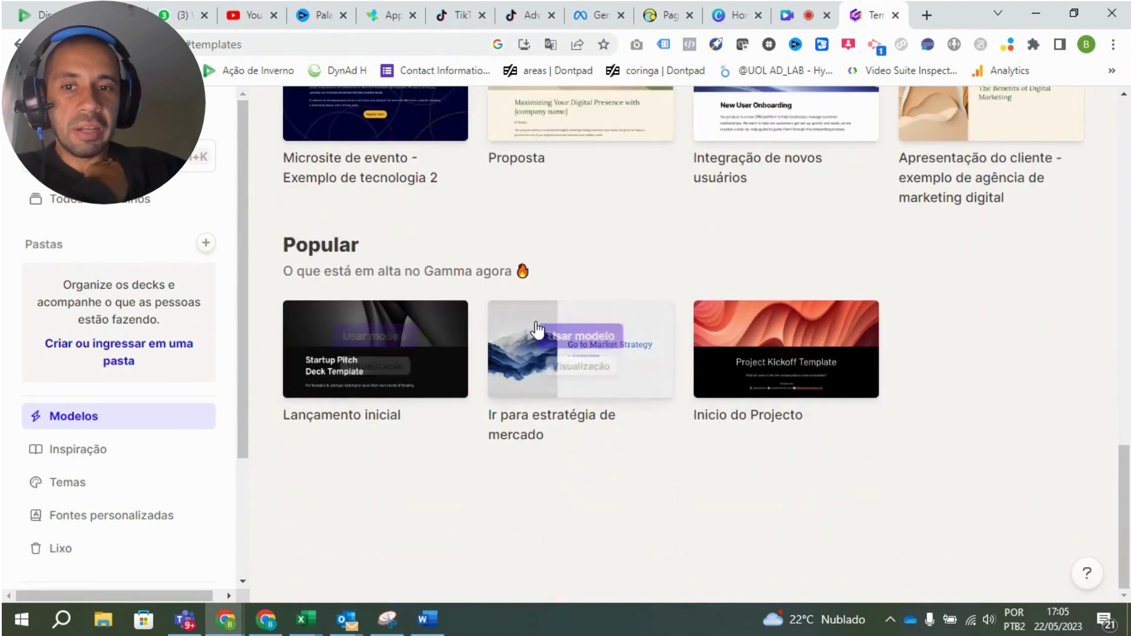
{"action": "scroll", "coordinate": [488, 304], "scroll_direction": "up", "scroll_amount": 15}
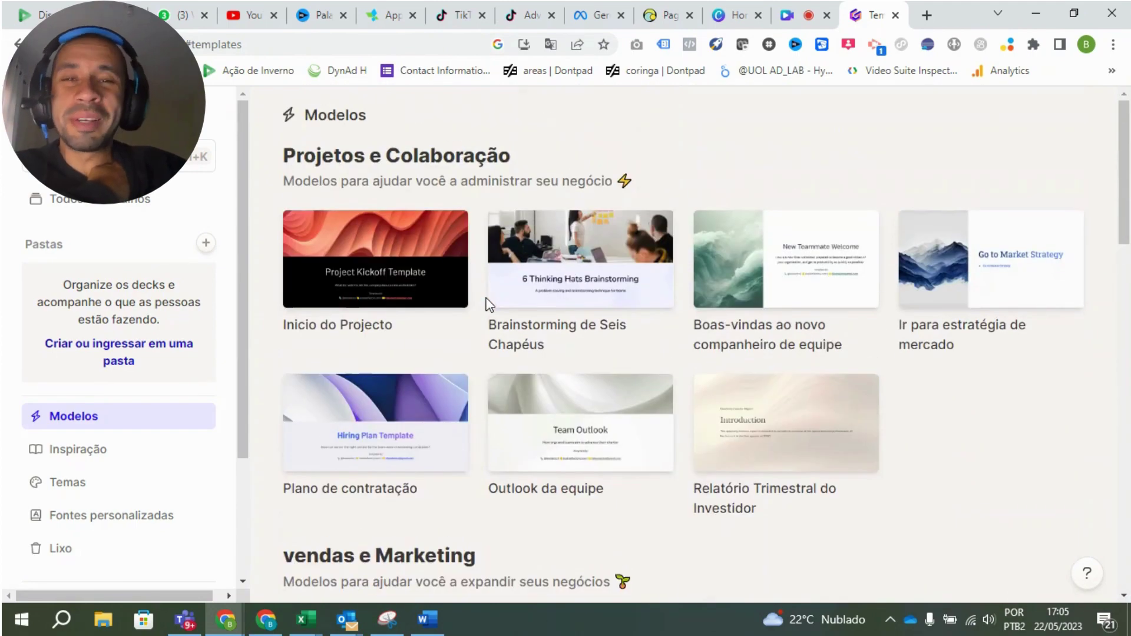
- Look through the Inspiration gallery and the default themes supplied by Gamma
{"action": "scroll", "coordinate": [71, 425], "scroll_direction": "down", "scroll_amount": 3}
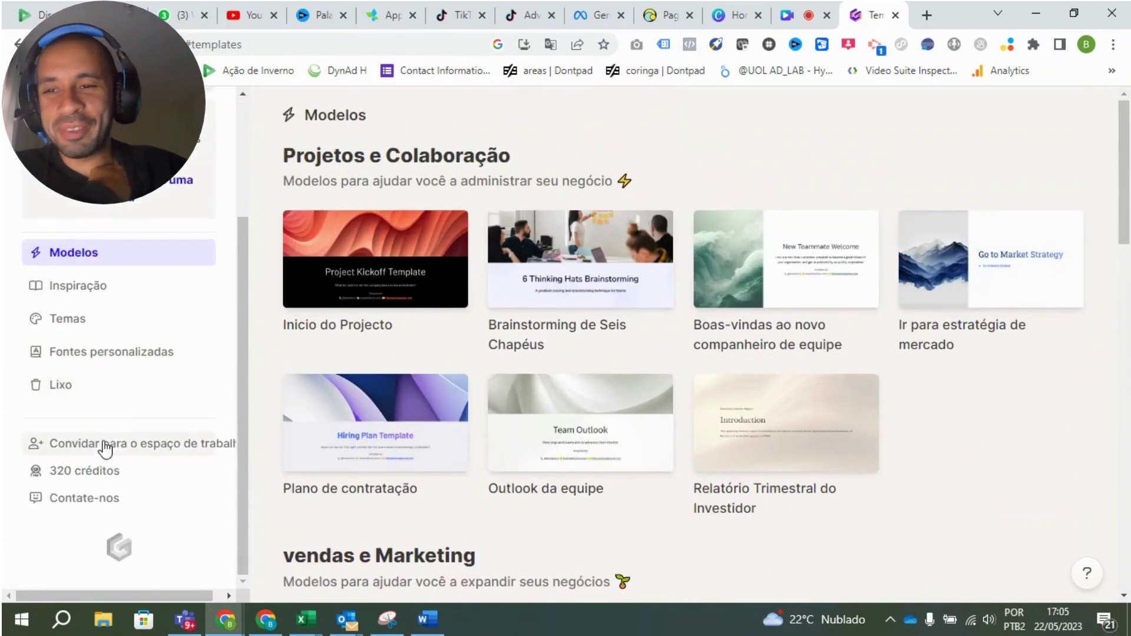
{"action": "left_click", "coordinate": [92, 288]}
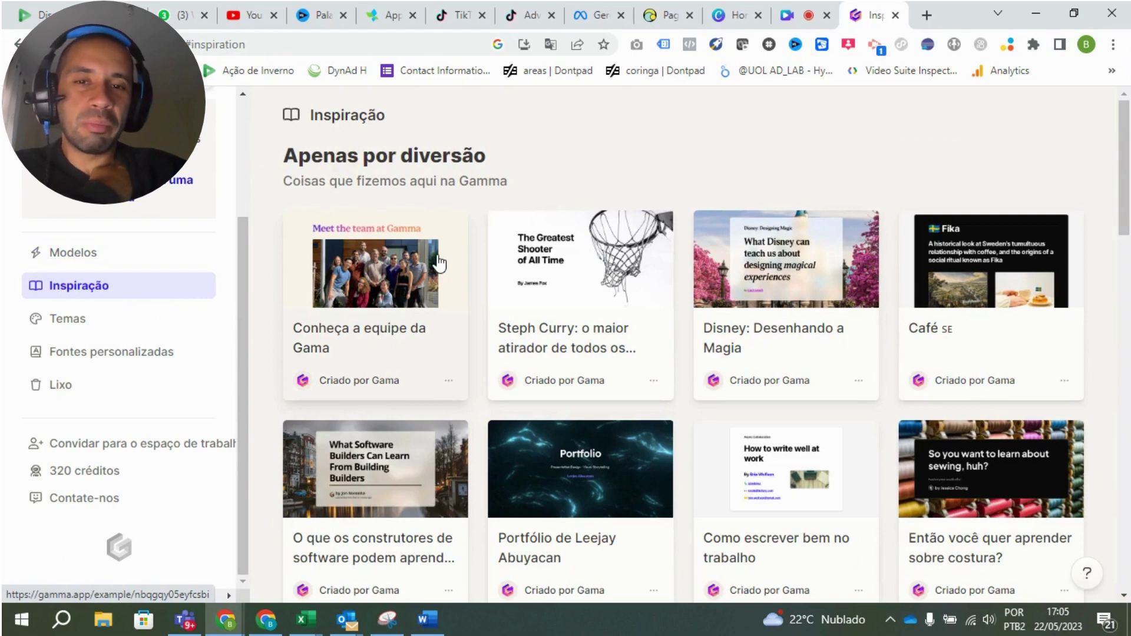
{"action": "left_click", "coordinate": [92, 318]}
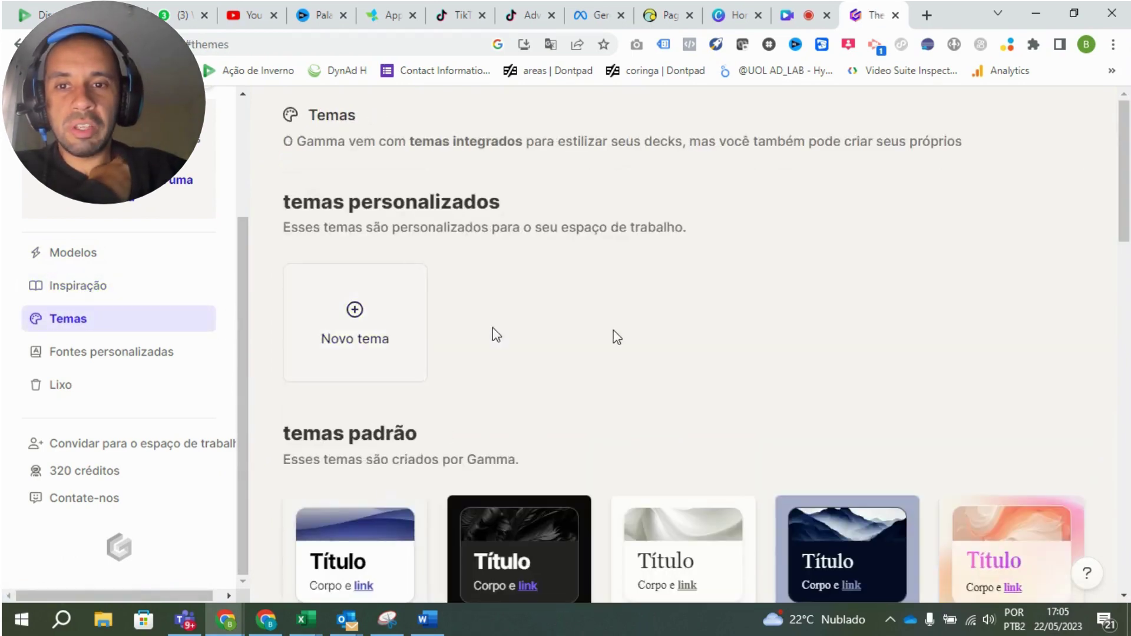
{"action": "scroll", "coordinate": [492, 327], "scroll_direction": "down", "scroll_amount": 4}
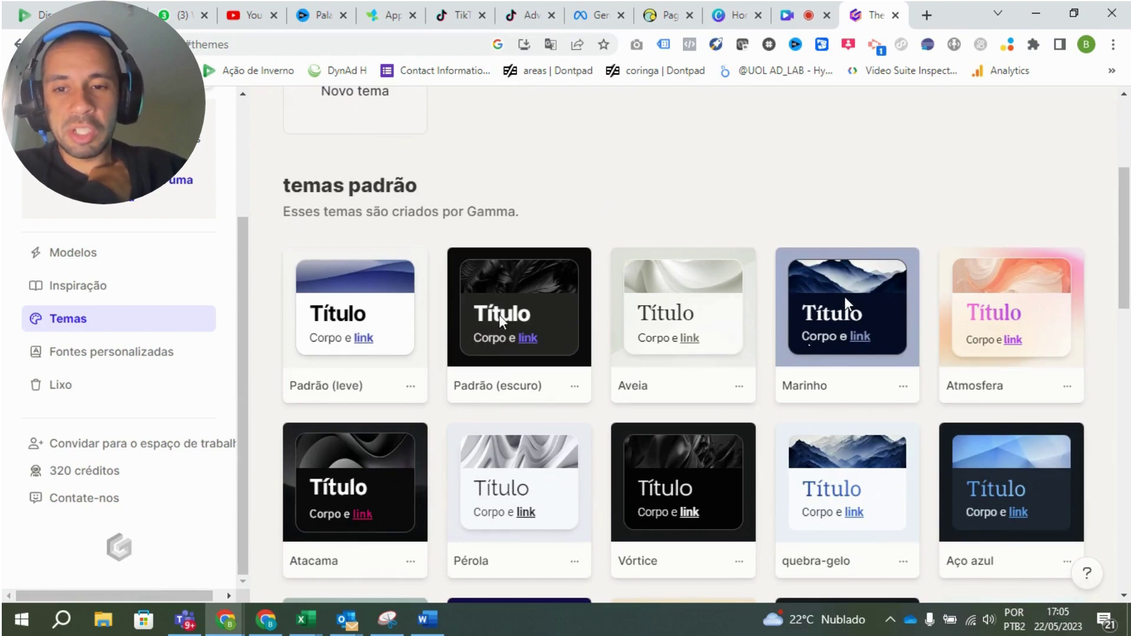
{"action": "scroll", "coordinate": [844, 296], "scroll_direction": "down", "scroll_amount": 3}
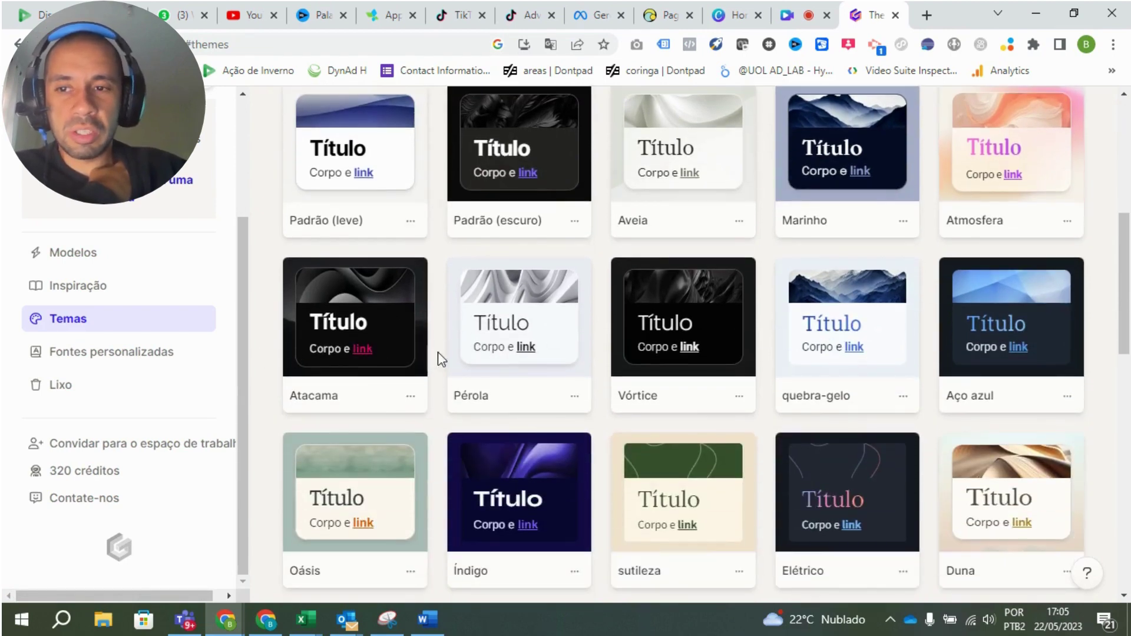
- View the custom fonts page and the trash
{"action": "left_click", "coordinate": [147, 356]}
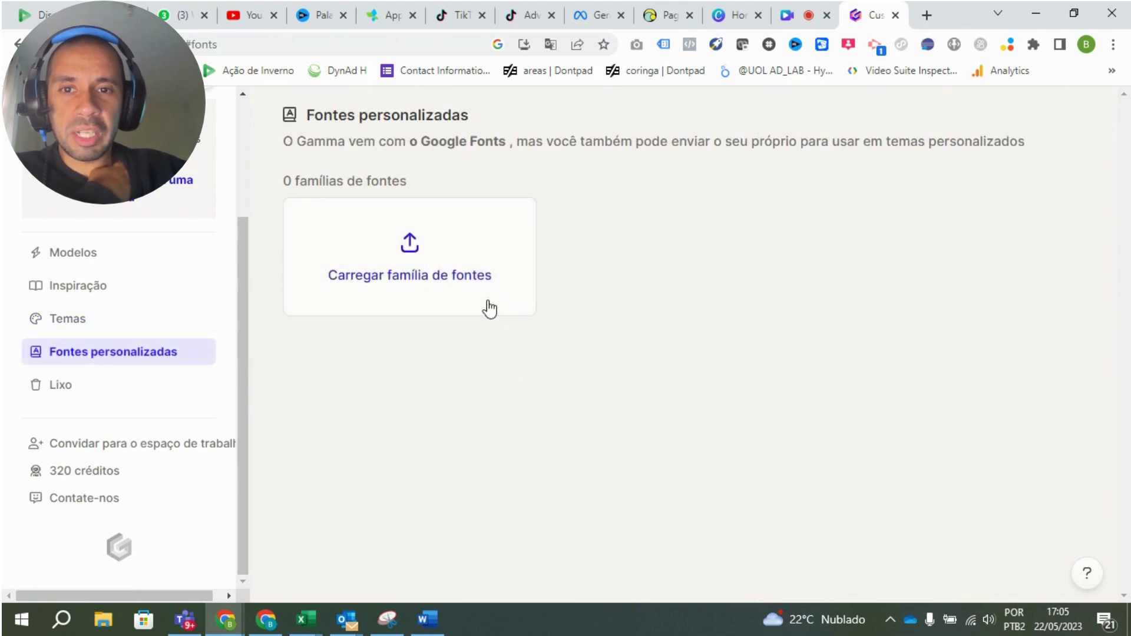
{"action": "left_click", "coordinate": [95, 393]}
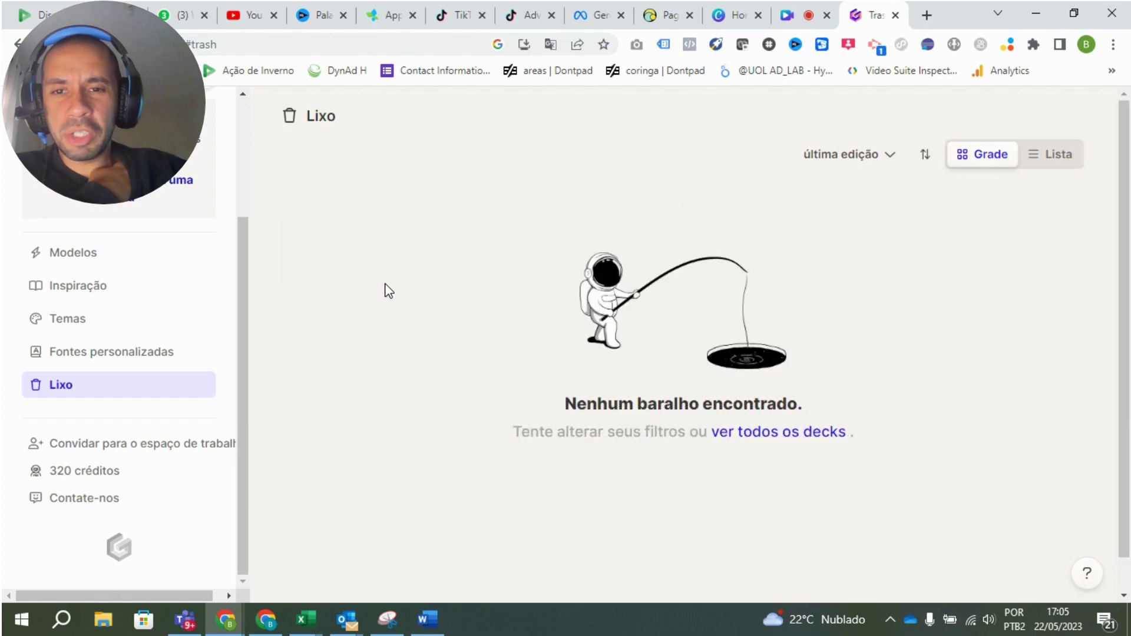
- Review the workspace settings for inviting people by e-mail or link and the member list, and close them
{"action": "left_click", "coordinate": [134, 451]}
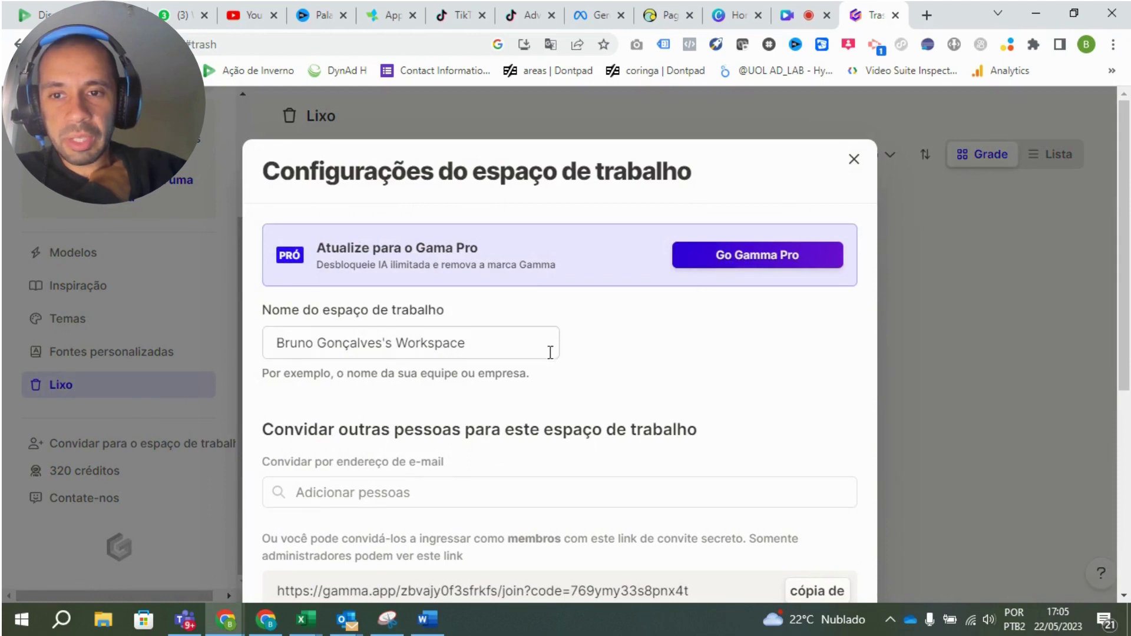
{"action": "scroll", "coordinate": [550, 352], "scroll_direction": "down", "scroll_amount": 2}
{"action": "scroll", "coordinate": [731, 377], "scroll_direction": "down", "scroll_amount": 3}
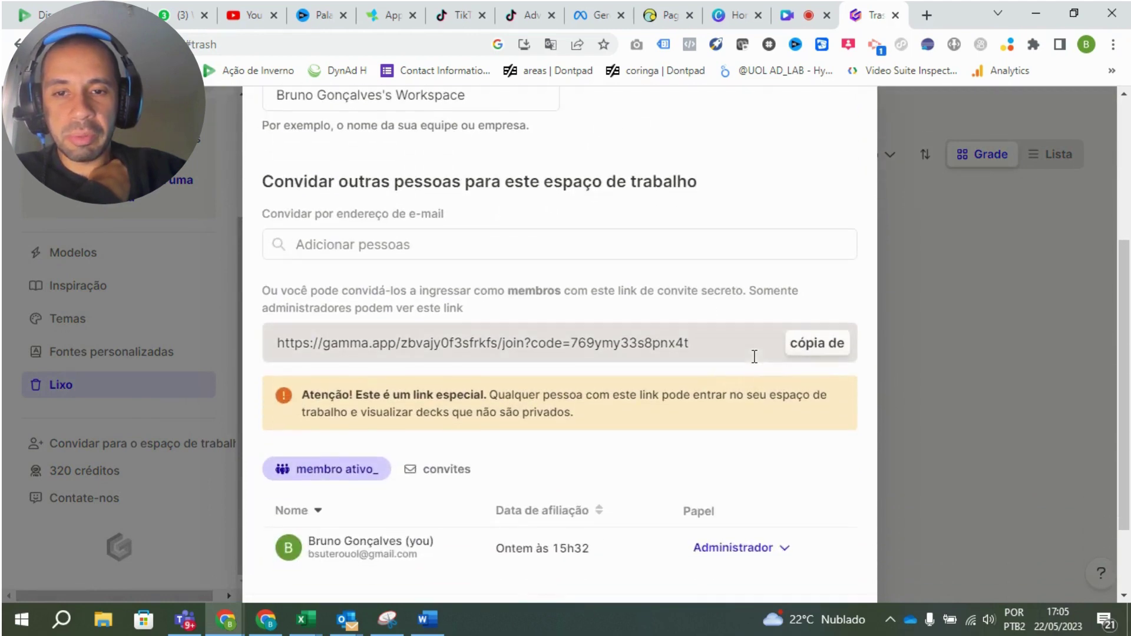
{"action": "scroll", "coordinate": [753, 360], "scroll_direction": "up", "scroll_amount": 1}
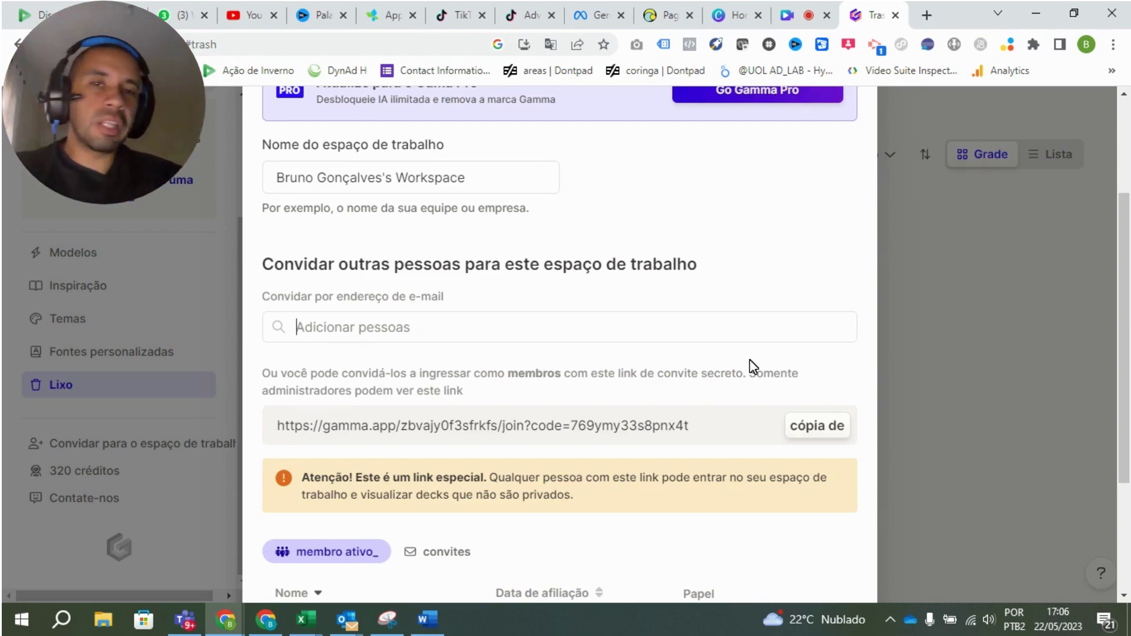
{"action": "left_click", "coordinate": [958, 360]}
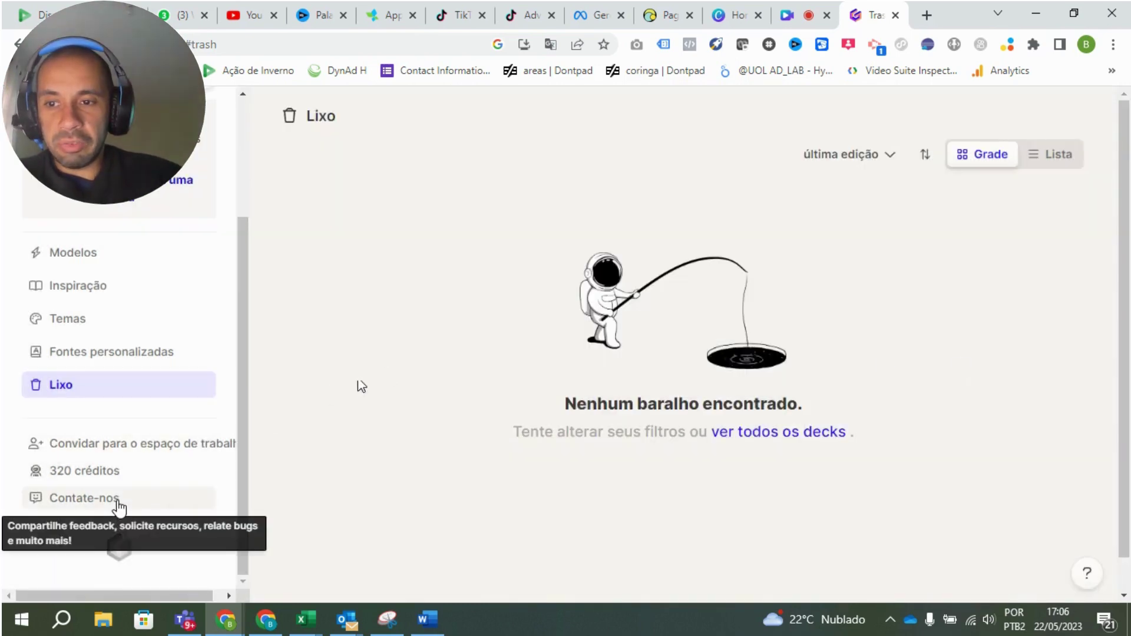
- Open the AI credit balance and compare the features of the Free and Pro upgrade plans
{"action": "left_click", "coordinate": [137, 474]}
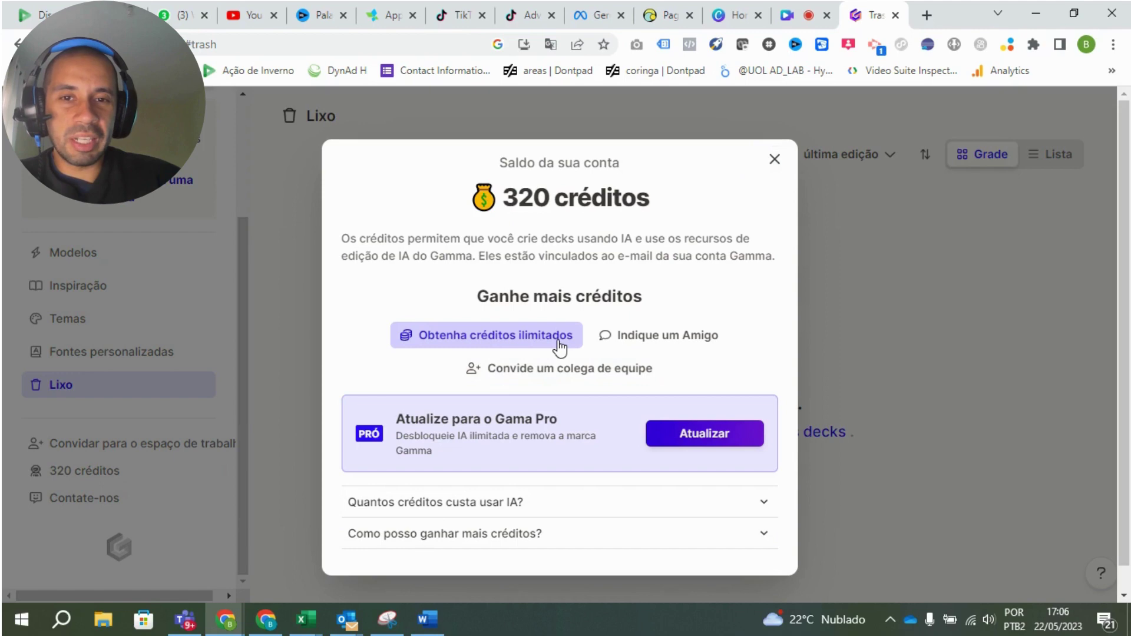
{"action": "left_click", "coordinate": [687, 440]}
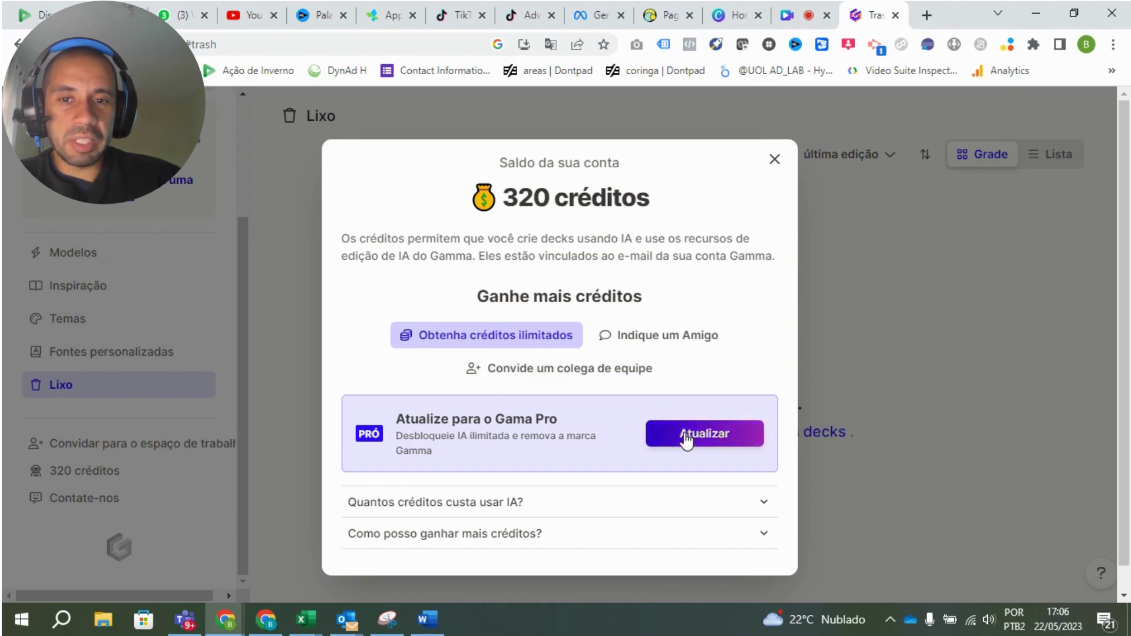
{"action": "scroll", "coordinate": [760, 406], "scroll_direction": "down", "scroll_amount": 3}
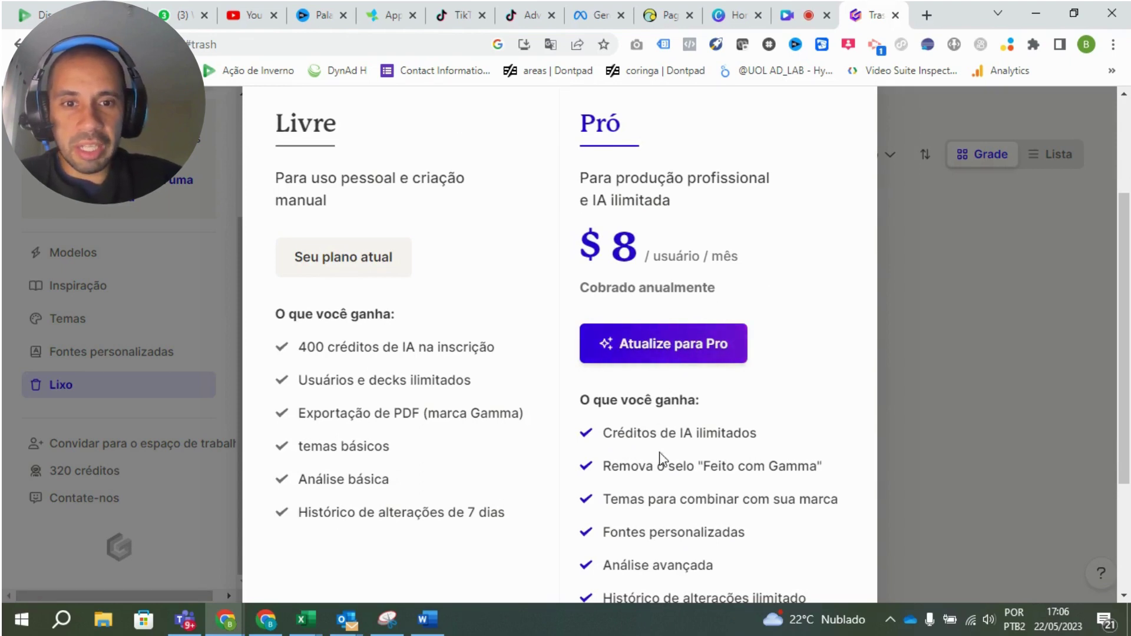
{"action": "scroll", "coordinate": [665, 455], "scroll_direction": "down", "scroll_amount": 1}
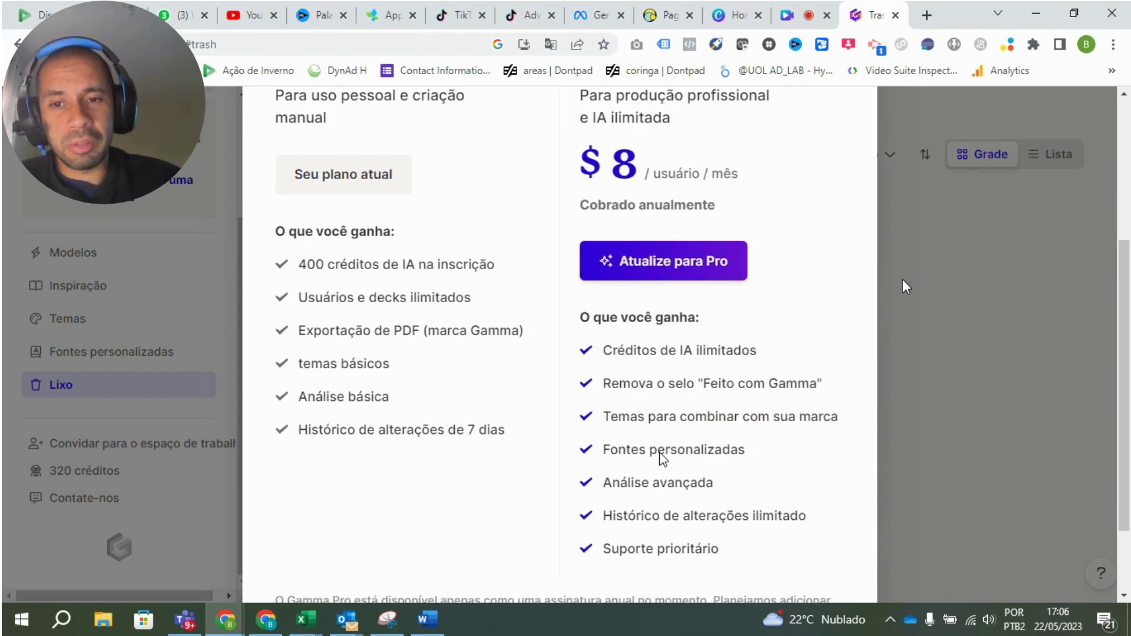
{"action": "scroll", "coordinate": [906, 287], "scroll_direction": "down", "scroll_amount": 1}
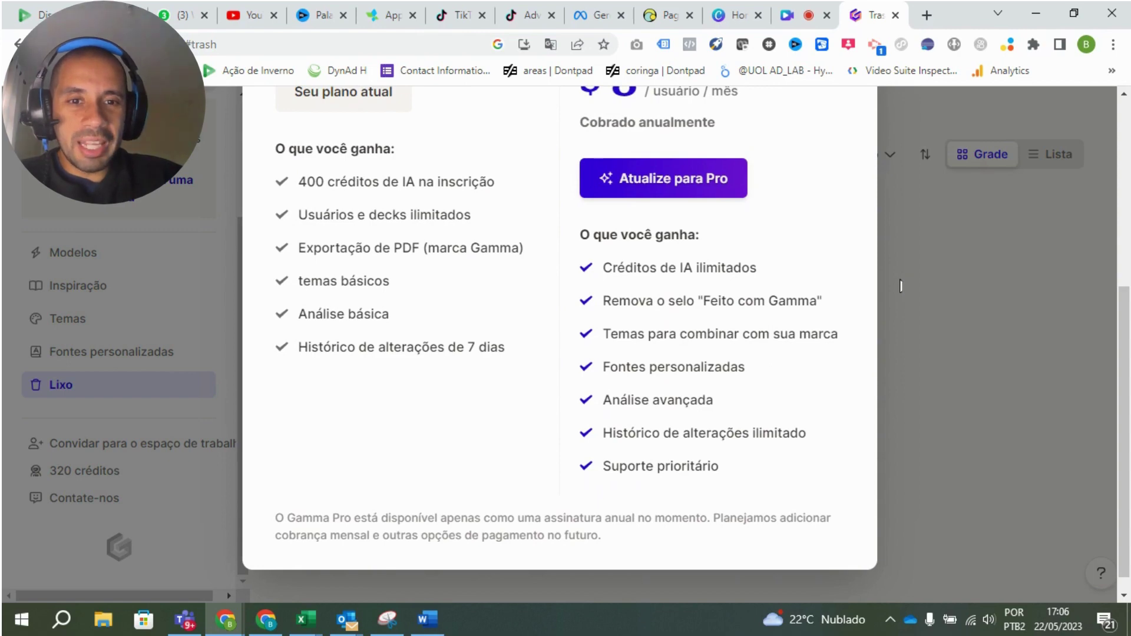
{"action": "scroll", "coordinate": [784, 286], "scroll_direction": "up", "scroll_amount": 2}
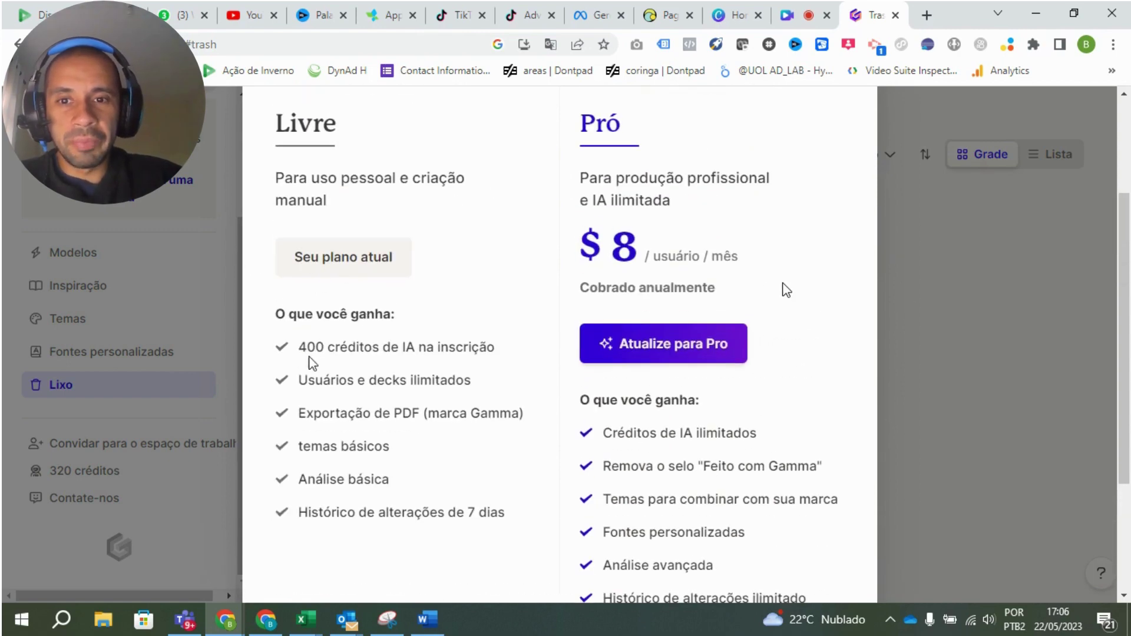
{"action": "left_click_drag", "start_coordinate": [298, 352], "coordinate": [295, 377]}
{"action": "left_click", "coordinate": [488, 351]}
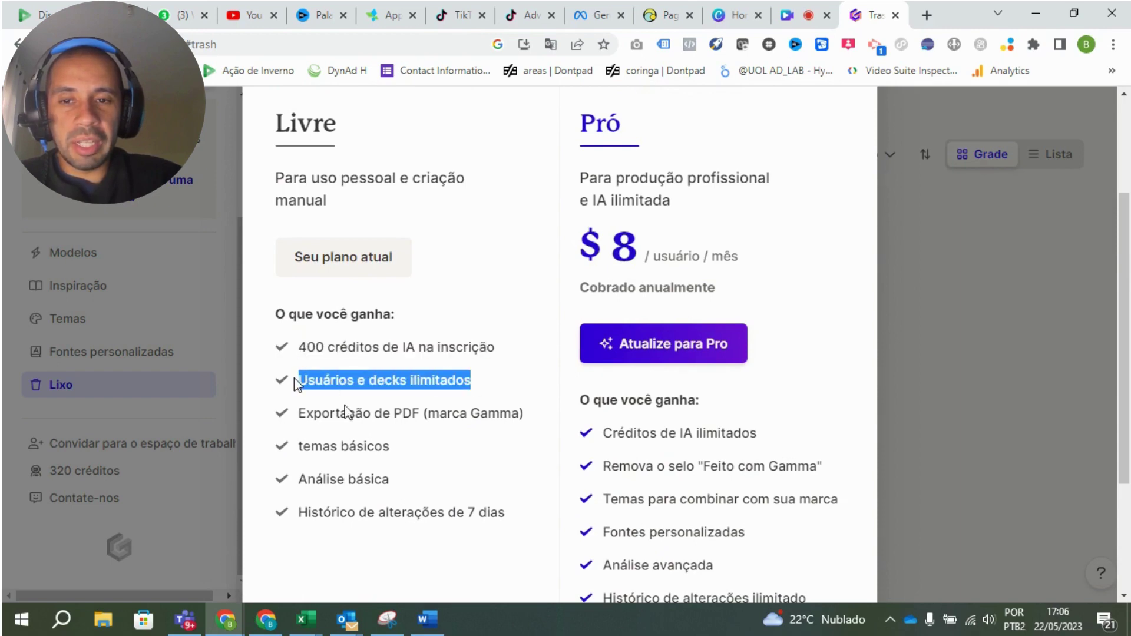
{"action": "left_click", "coordinate": [448, 423]}
{"action": "scroll", "coordinate": [561, 434], "scroll_direction": "down", "scroll_amount": 3}
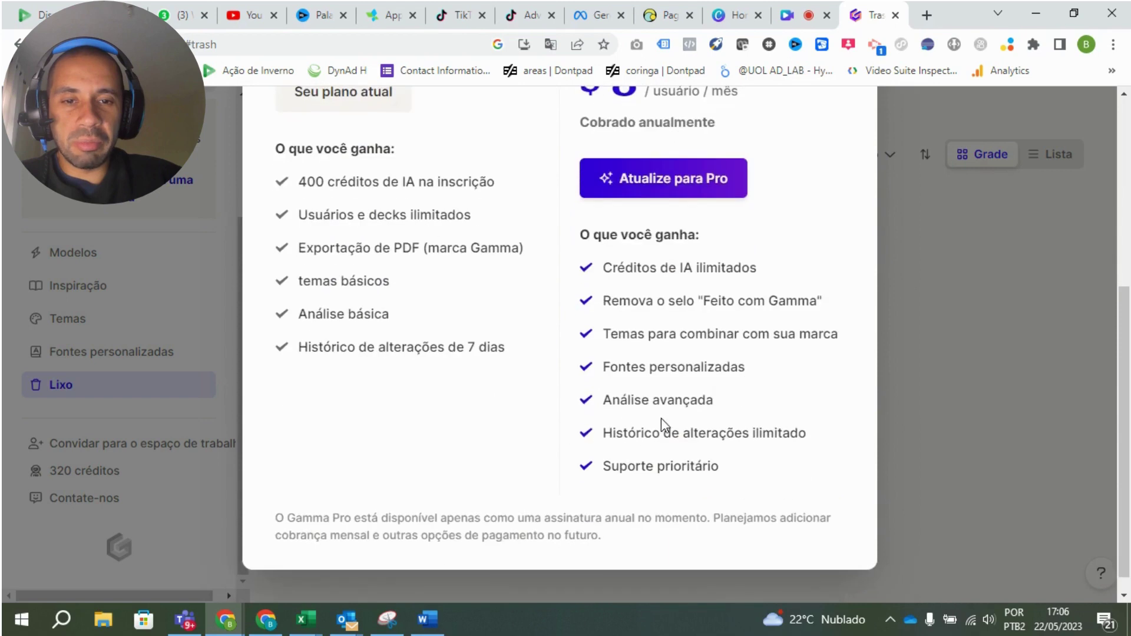
- Review the Pro plan's price and list of benefits, and close the plan comparison and the credit balance
{"action": "scroll", "coordinate": [389, 373], "scroll_direction": "up", "scroll_amount": 1}
{"action": "scroll", "coordinate": [660, 353], "scroll_direction": "up", "scroll_amount": 2}
{"action": "scroll", "coordinate": [662, 295], "scroll_direction": "down", "scroll_amount": 3}
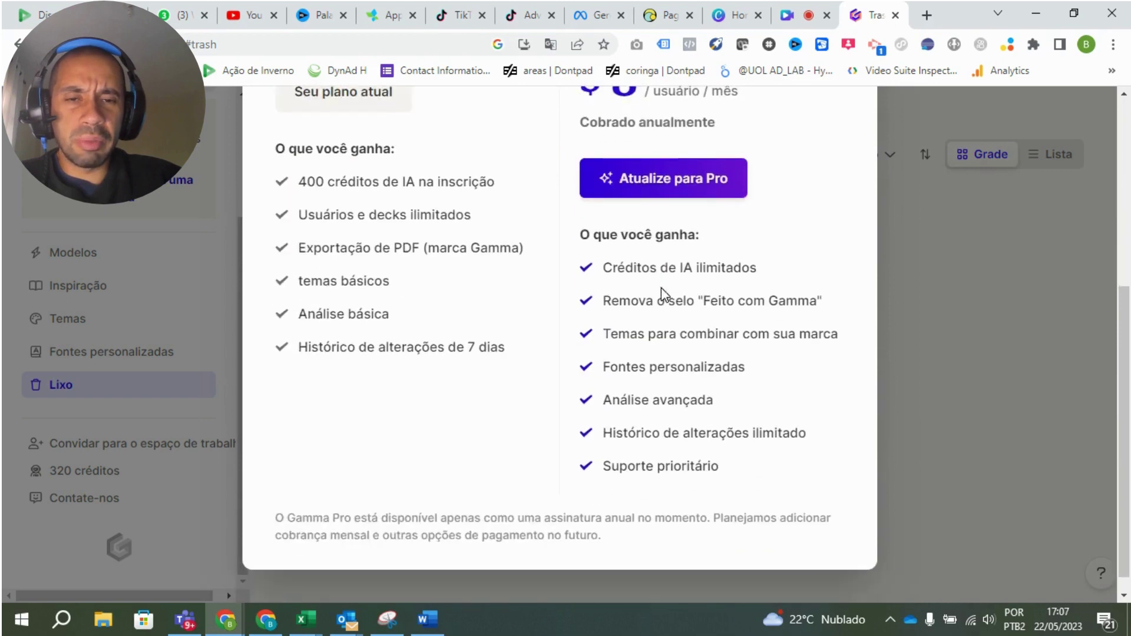
{"action": "scroll", "coordinate": [678, 235], "scroll_direction": "up", "scroll_amount": 1}
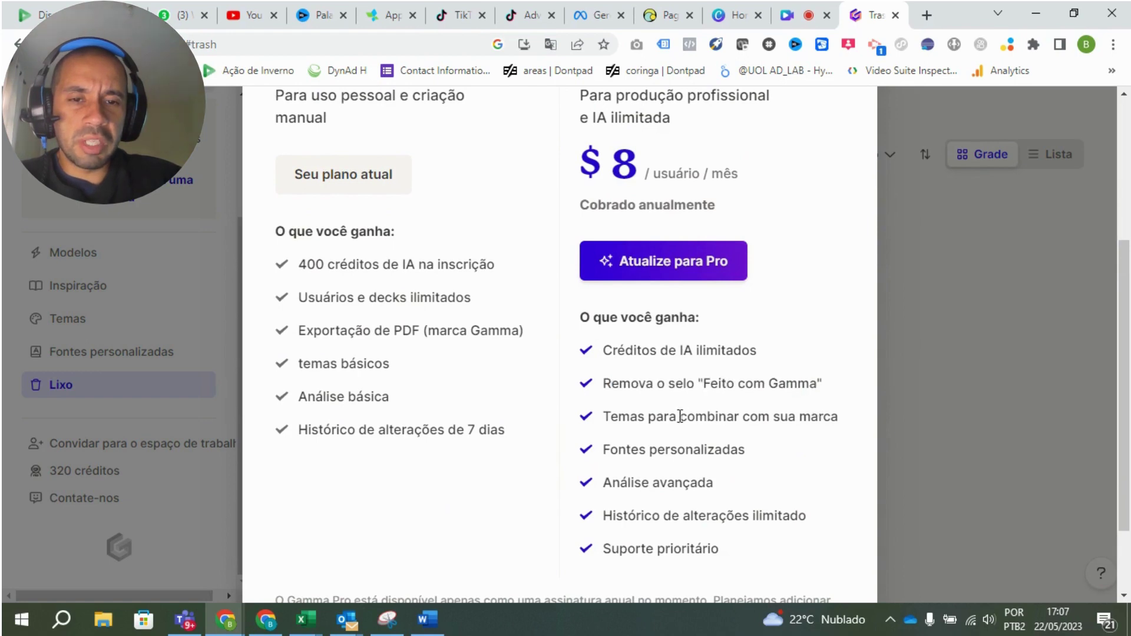
{"action": "left_click_drag", "start_coordinate": [681, 417], "coordinate": [778, 417]}
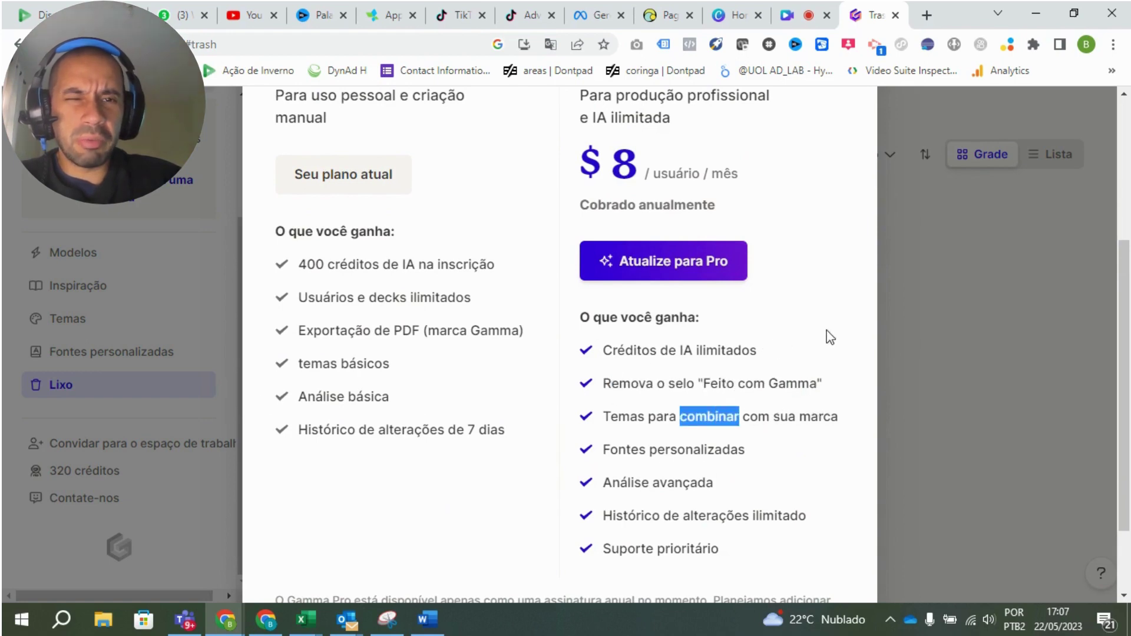
{"action": "scroll", "coordinate": [830, 337], "scroll_direction": "down", "scroll_amount": 2}
{"action": "left_click", "coordinate": [686, 399]}
{"action": "scroll", "coordinate": [808, 311], "scroll_direction": "up", "scroll_amount": 6}
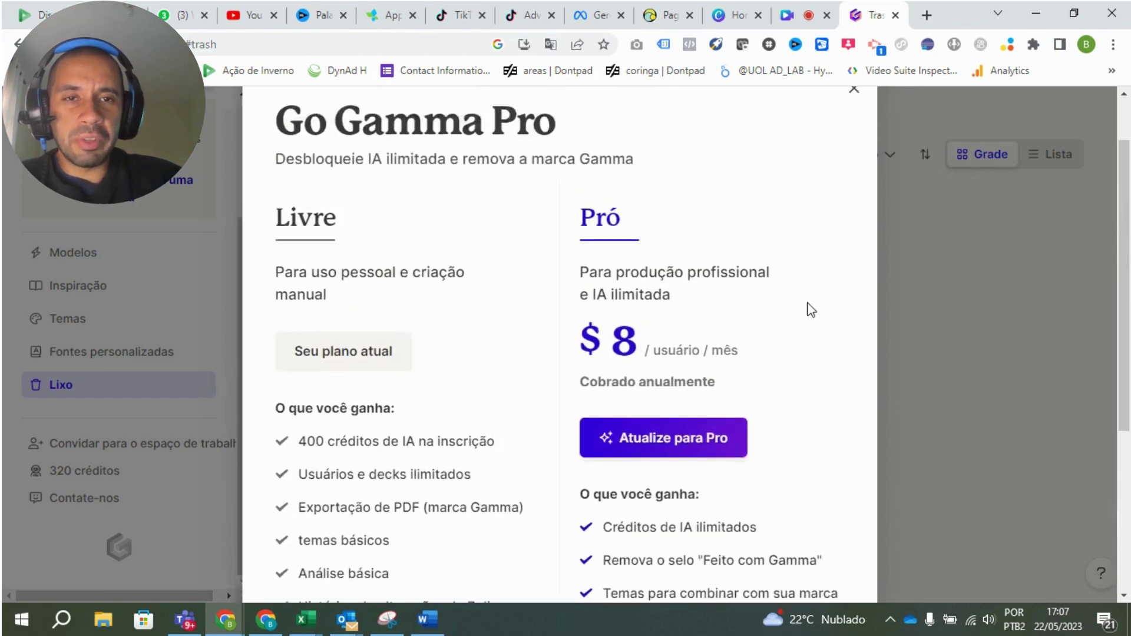
{"action": "left_click", "coordinate": [855, 160]}
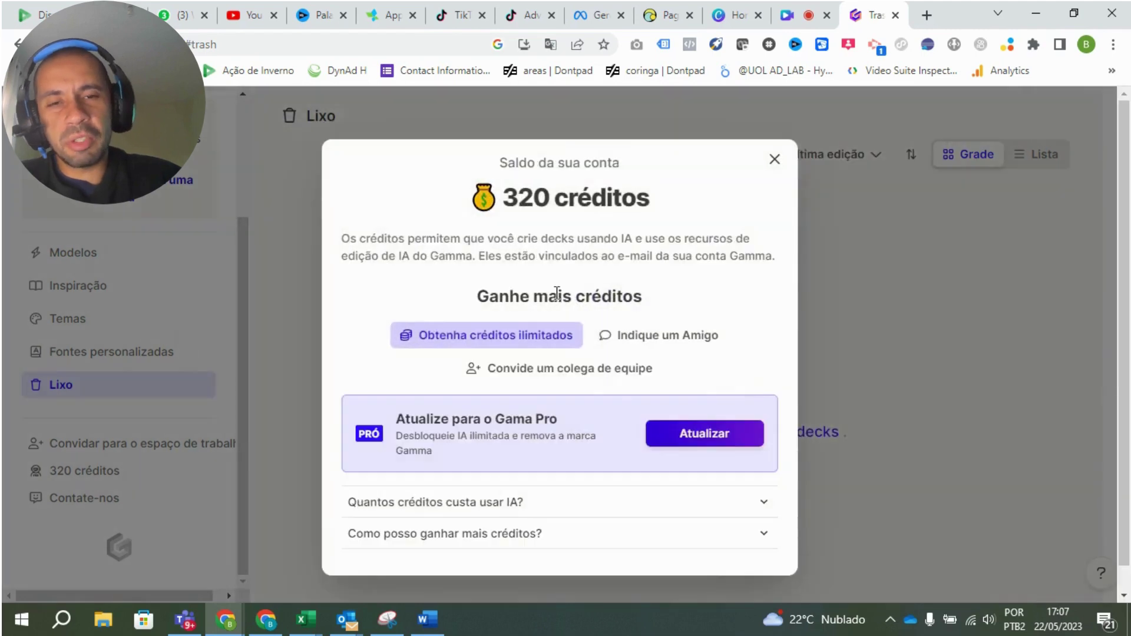
{"action": "left_click", "coordinate": [772, 160]}
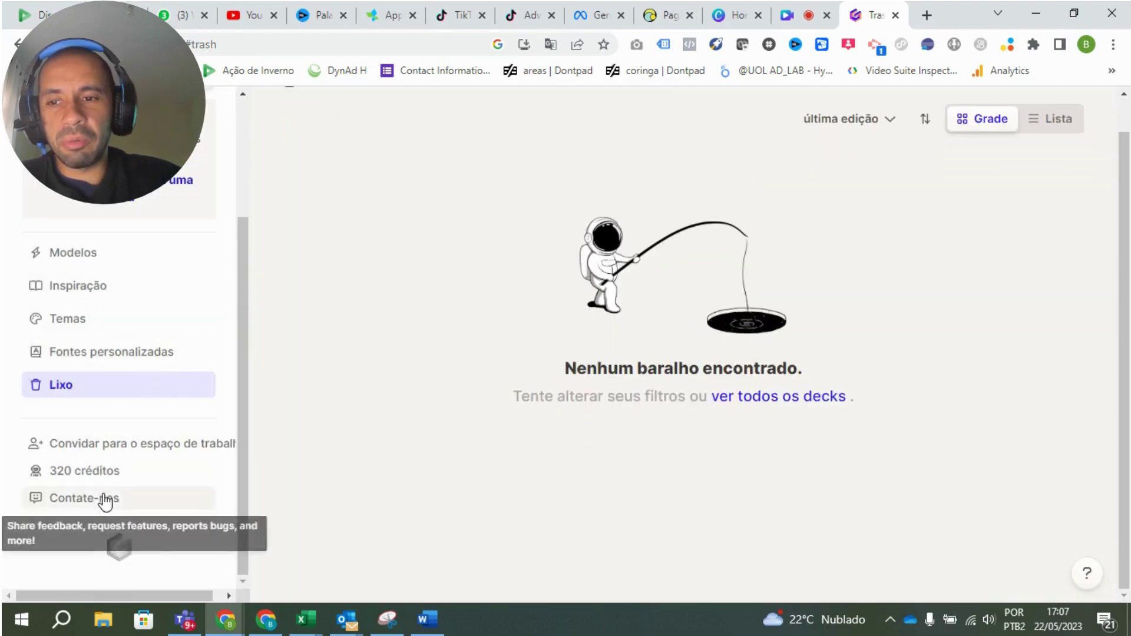
- Open the contact widget, view its messages section, and close it
{"action": "left_click", "coordinate": [106, 498]}
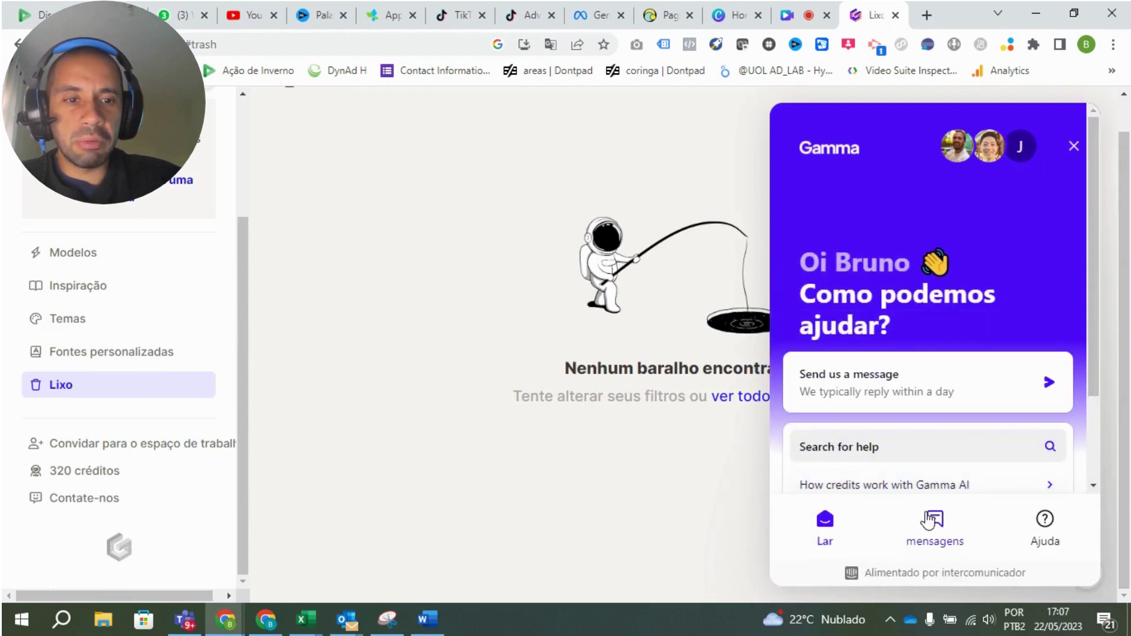
{"action": "left_click", "coordinate": [930, 521]}
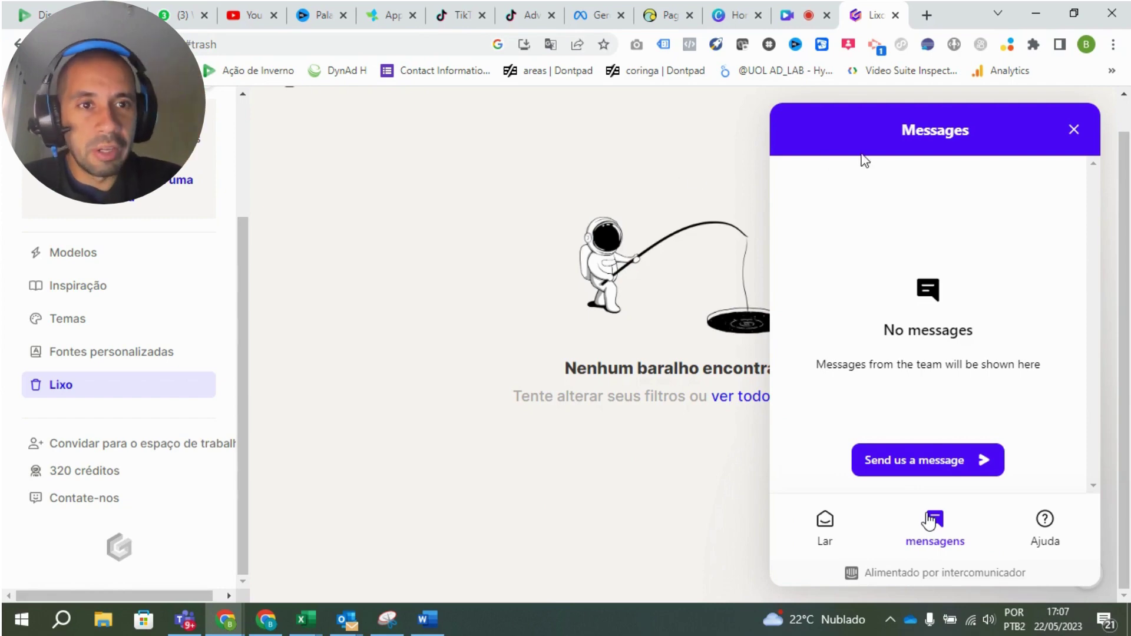
{"action": "left_click_drag", "start_coordinate": [885, 137], "coordinate": [972, 131]}
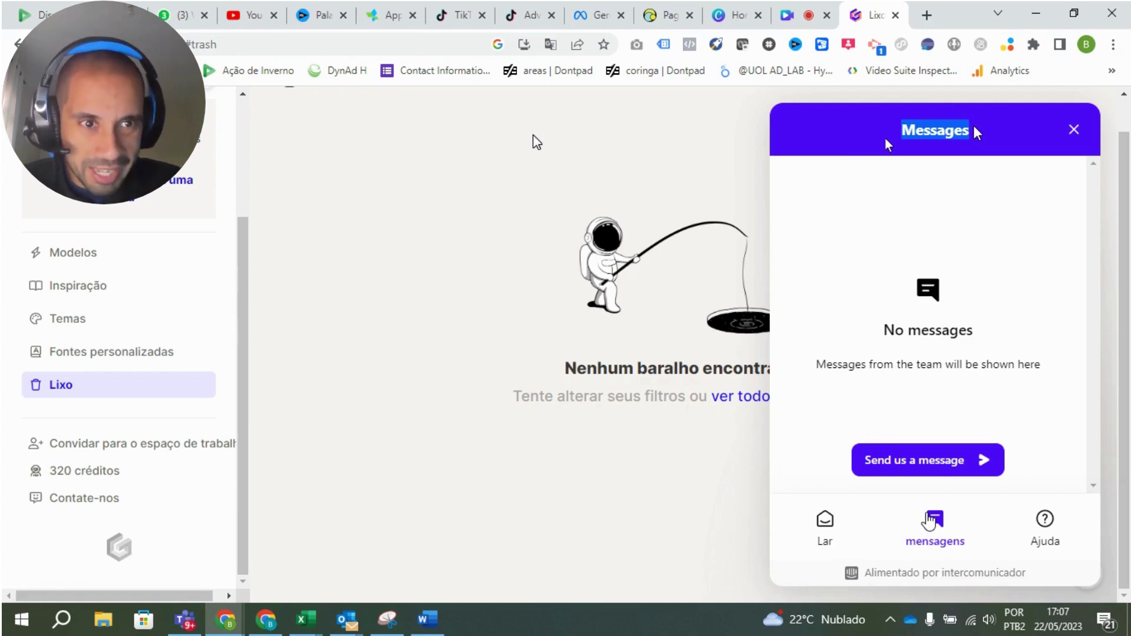
{"action": "left_click", "coordinate": [1075, 129]}
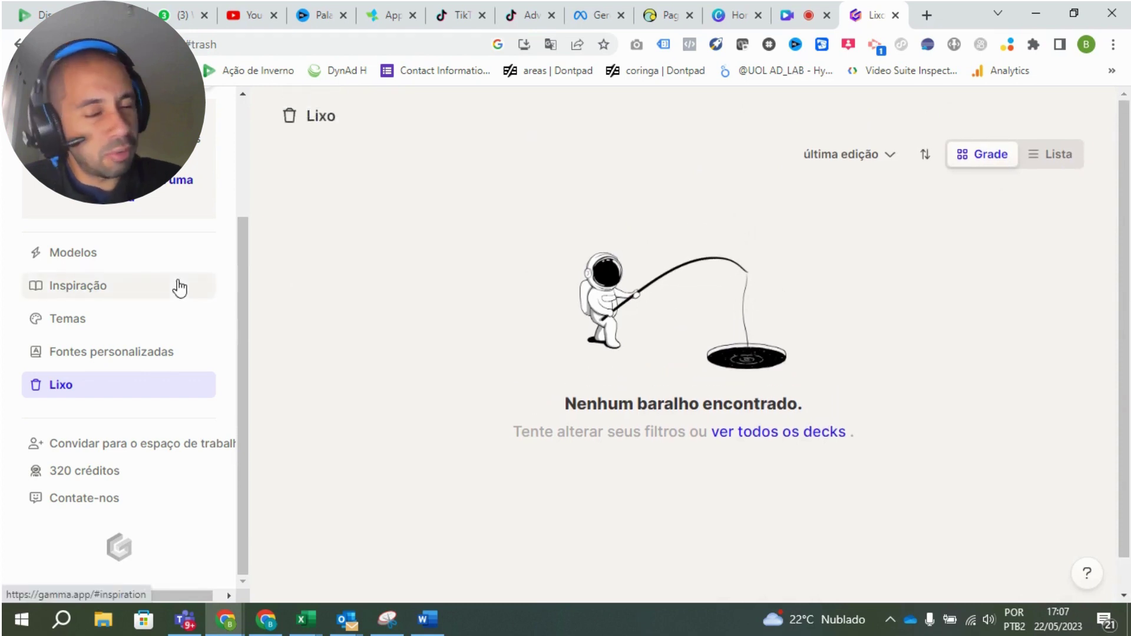
- Go to the overview of all decks and start a new guided AI creation of the presentation type
{"action": "scroll", "coordinate": [177, 285], "scroll_direction": "up", "scroll_amount": 3}
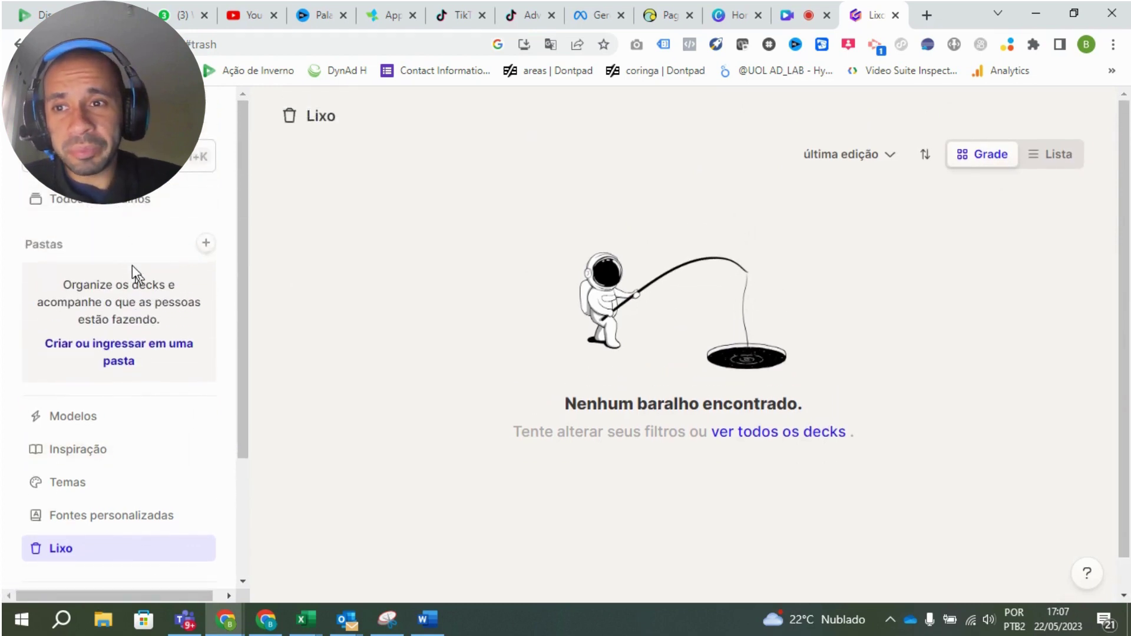
{"action": "left_click", "coordinate": [109, 204]}
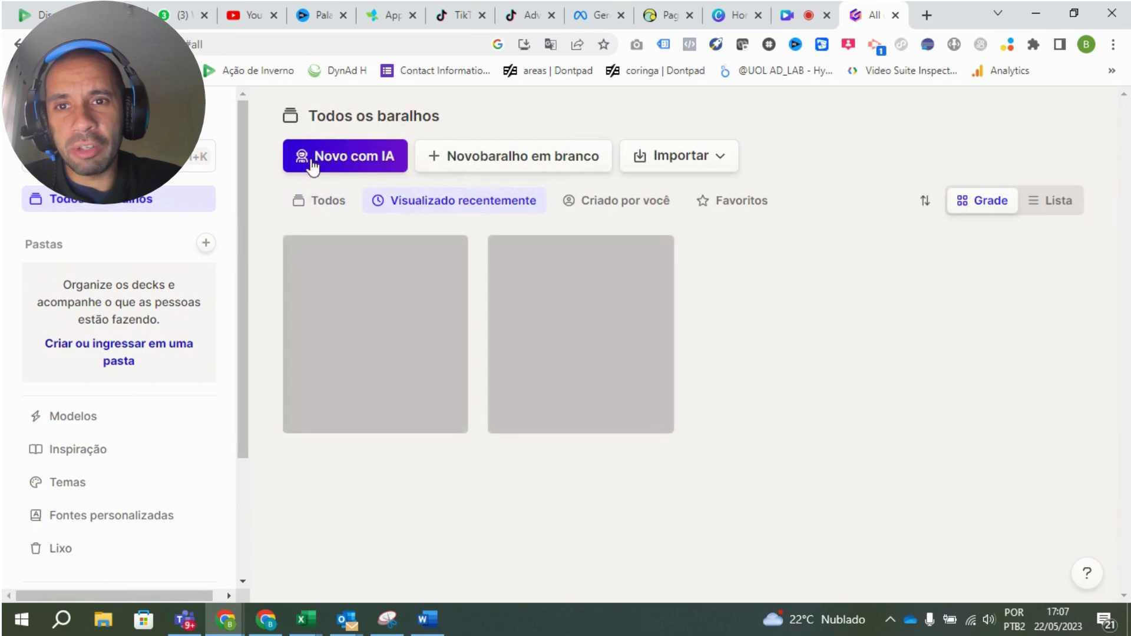
{"action": "left_click", "coordinate": [305, 157]}
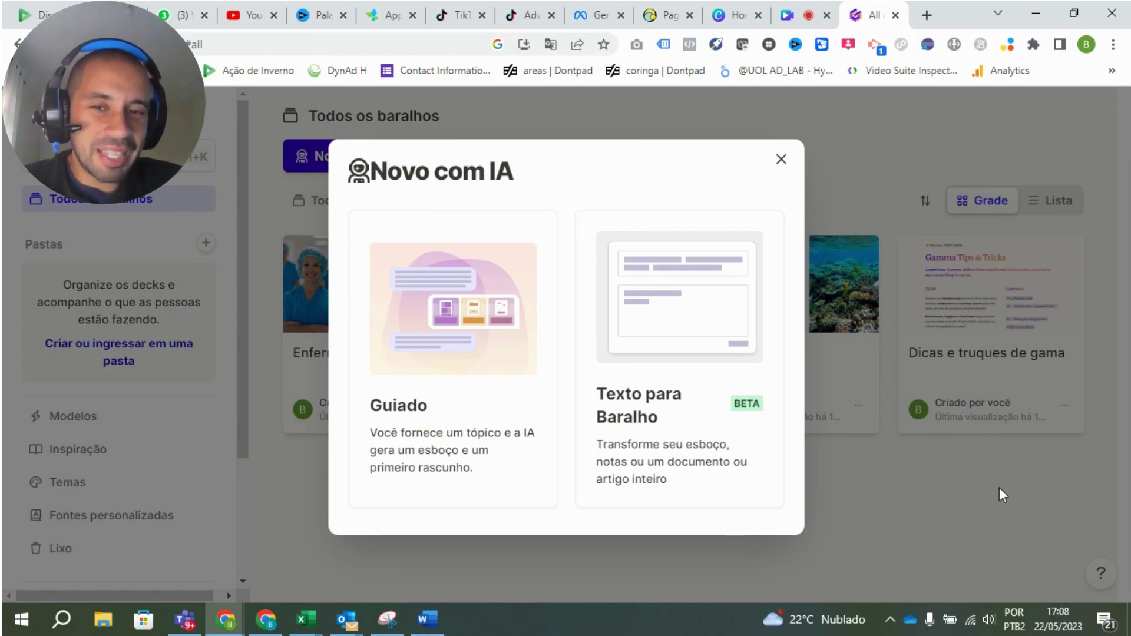
{"action": "left_click", "coordinate": [459, 387]}
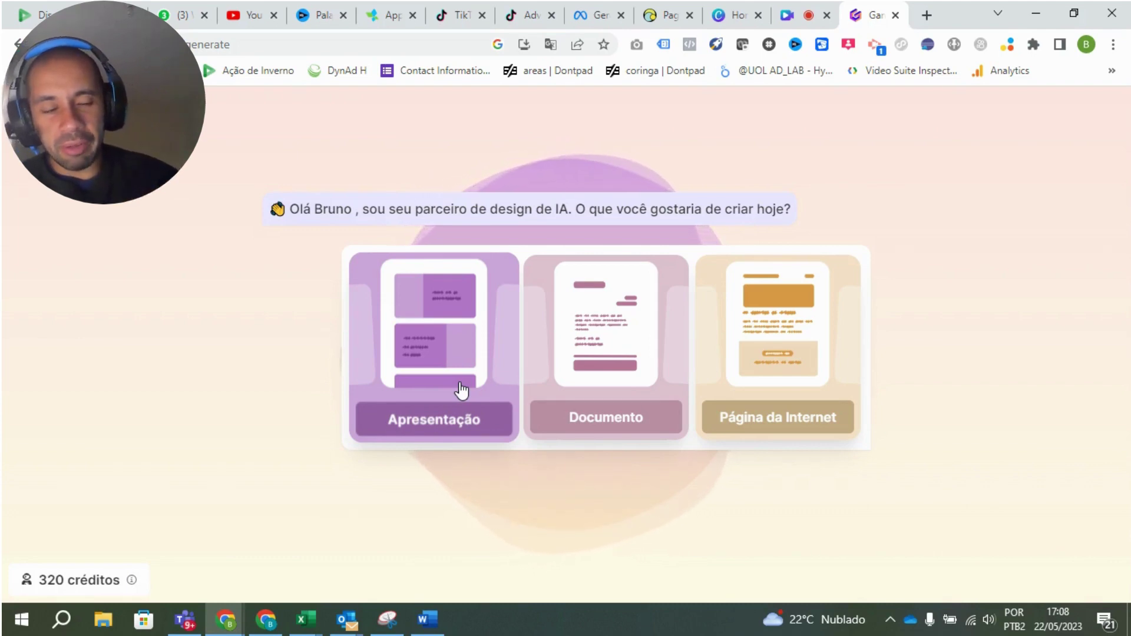
{"action": "left_click", "coordinate": [421, 377]}
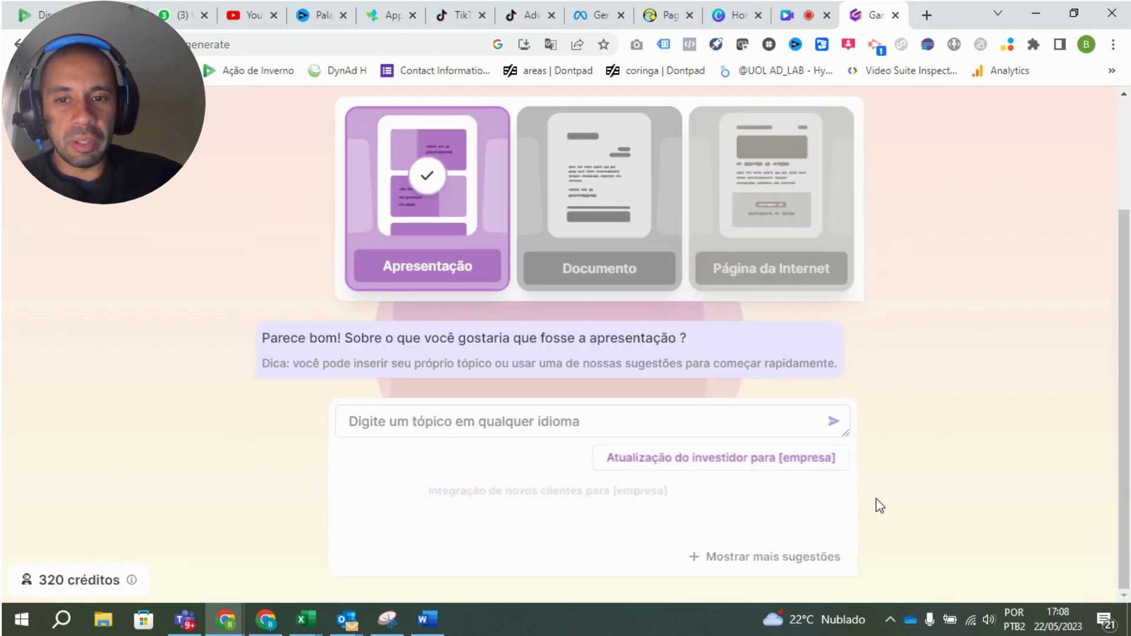
- Submit "trafego pago marketing digtial" as the presentation's topic
{"action": "left_click", "coordinate": [614, 432]}
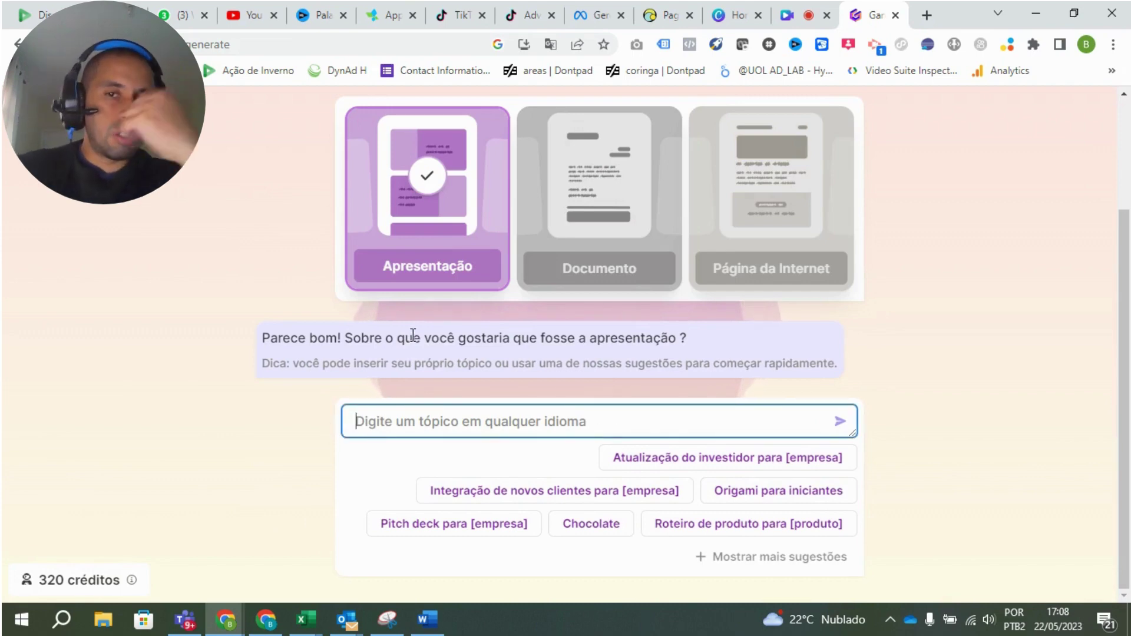
{"action": "type", "text": "traf"}
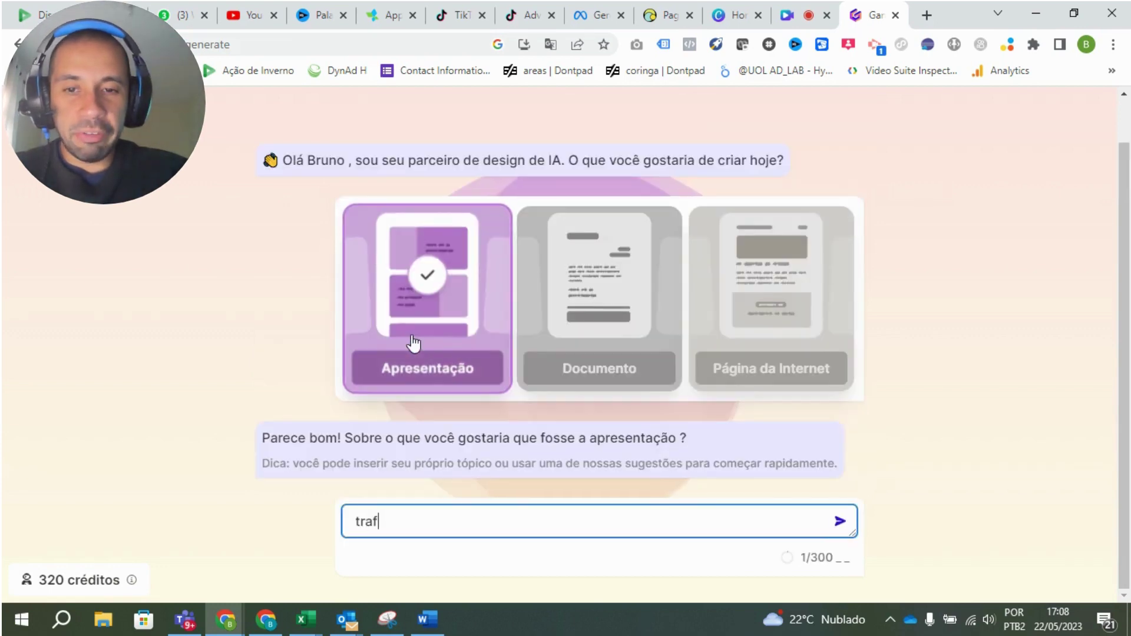
{"action": "type", "text": "ego pago ma"}
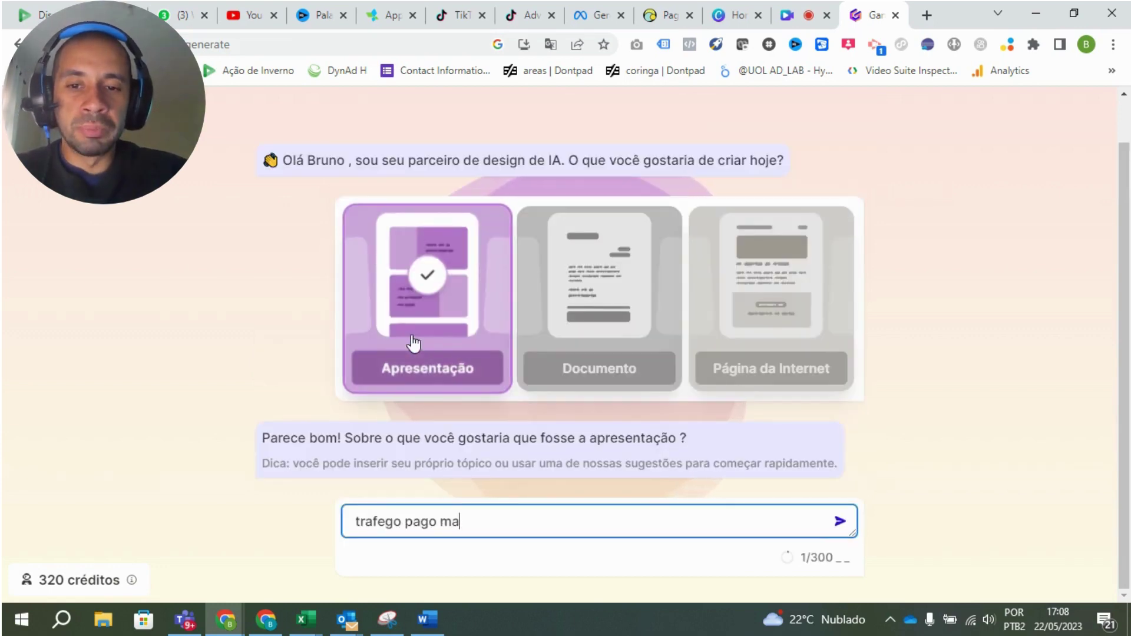
{"action": "type", "text": "kretin"}
{"action": "key", "text": "BackSpace"}
{"action": "key", "text": "BackSpace"}
{"action": "key", "text": "BackSpace"}
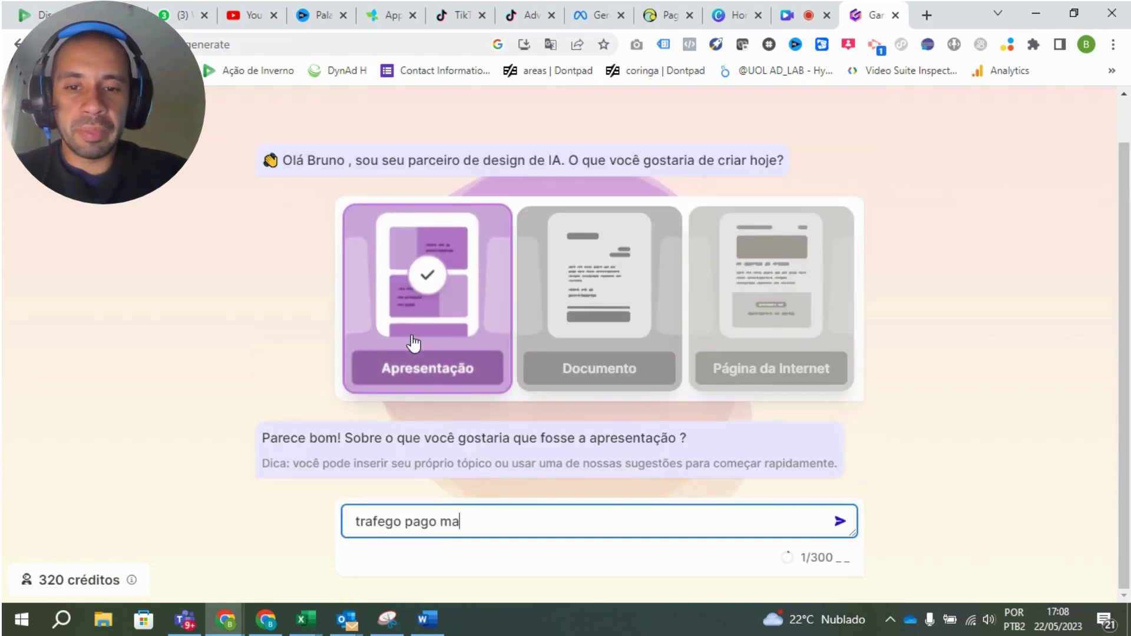
{"action": "type", "text": "ketin"}
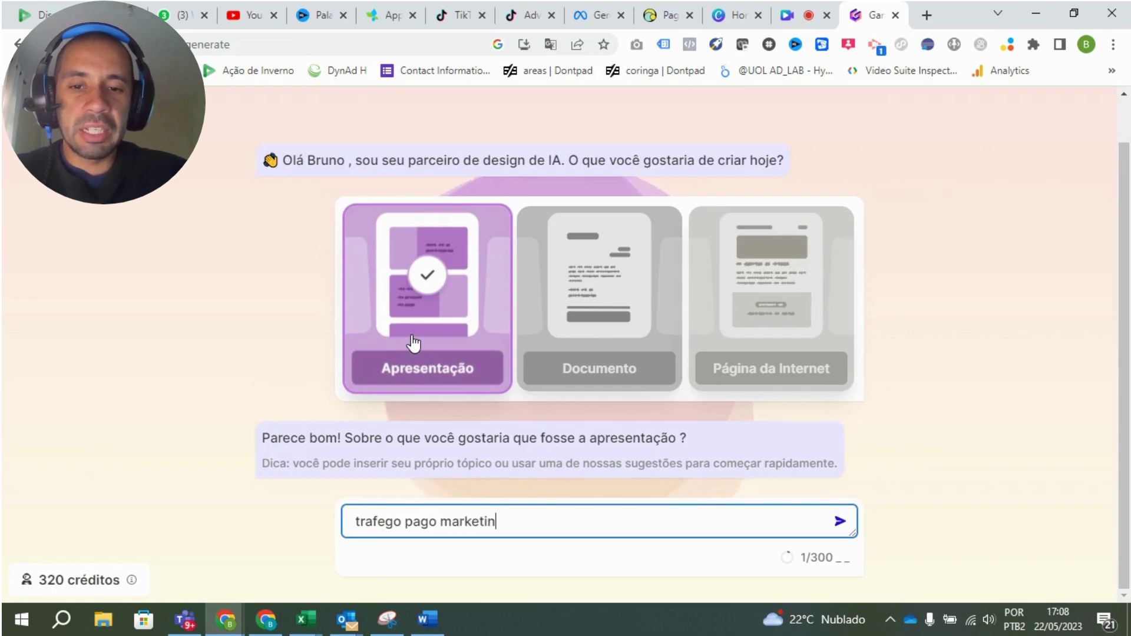
{"action": "type", "text": "g digtial"}
{"action": "key", "text": "Return"}
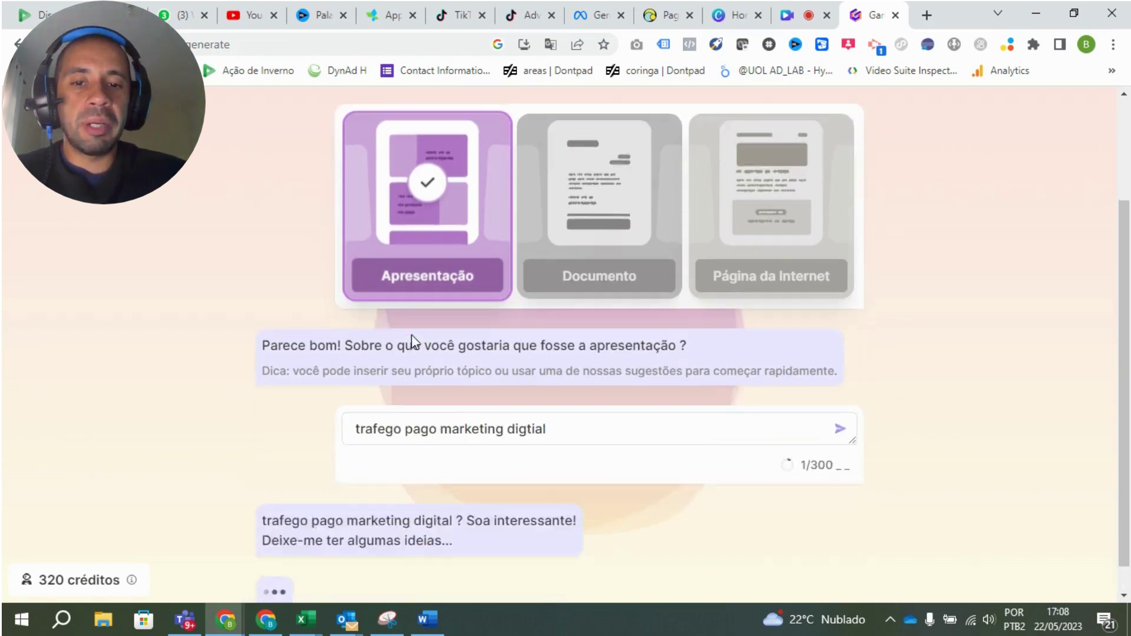
- Try to correct the spelling of the last word in the submitted topic, and return to the overview of all decks
{"action": "left_click", "coordinate": [524, 399]}
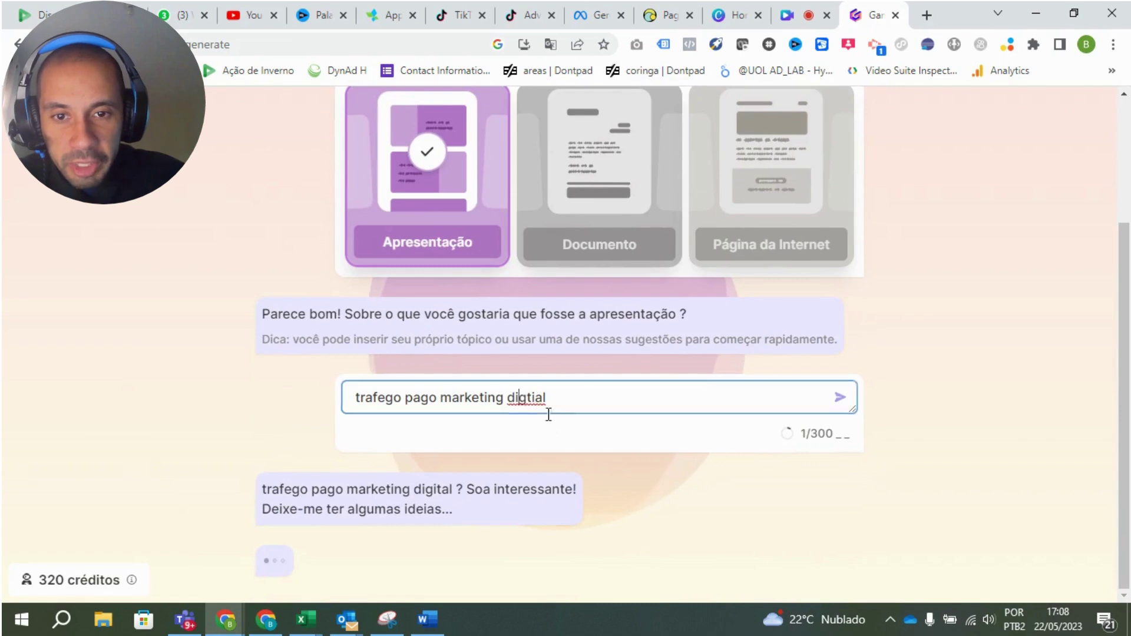
{"action": "type", "text": "i"}
{"action": "scroll", "coordinate": [556, 426], "scroll_direction": "up", "scroll_amount": 2}
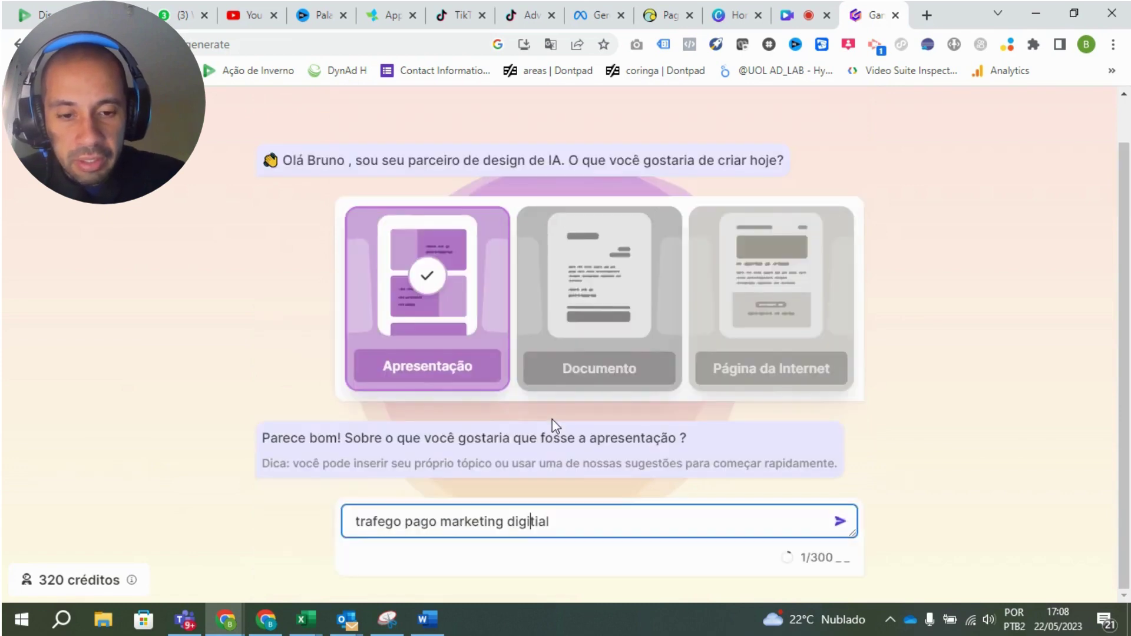
{"action": "scroll", "coordinate": [592, 419], "scroll_direction": "down", "scroll_amount": 2}
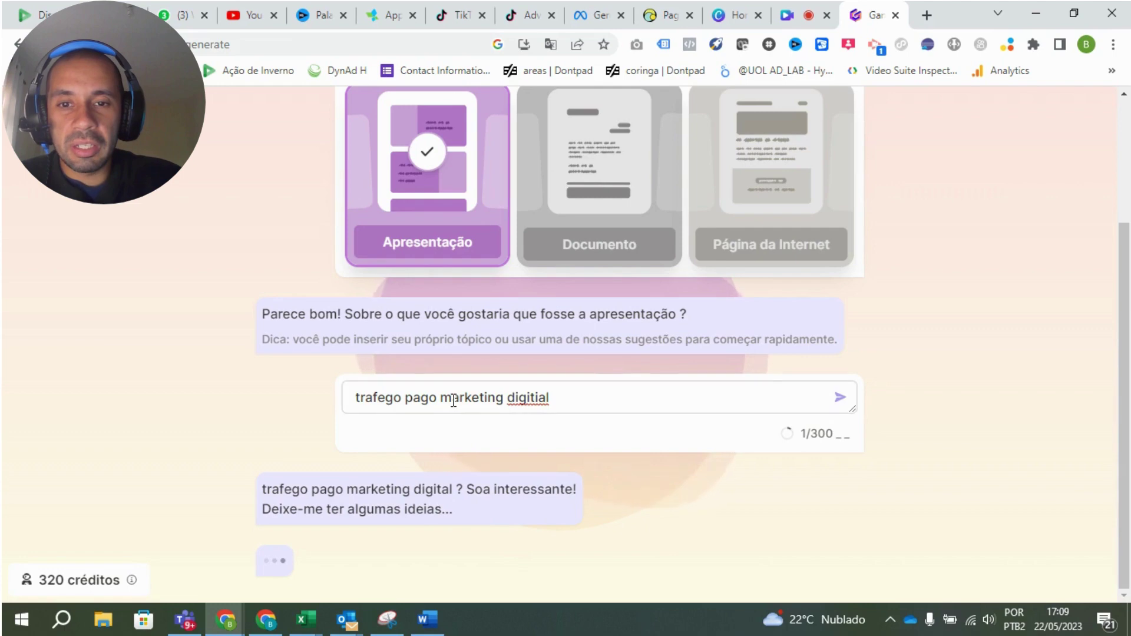
{"action": "left_click", "coordinate": [689, 409]}
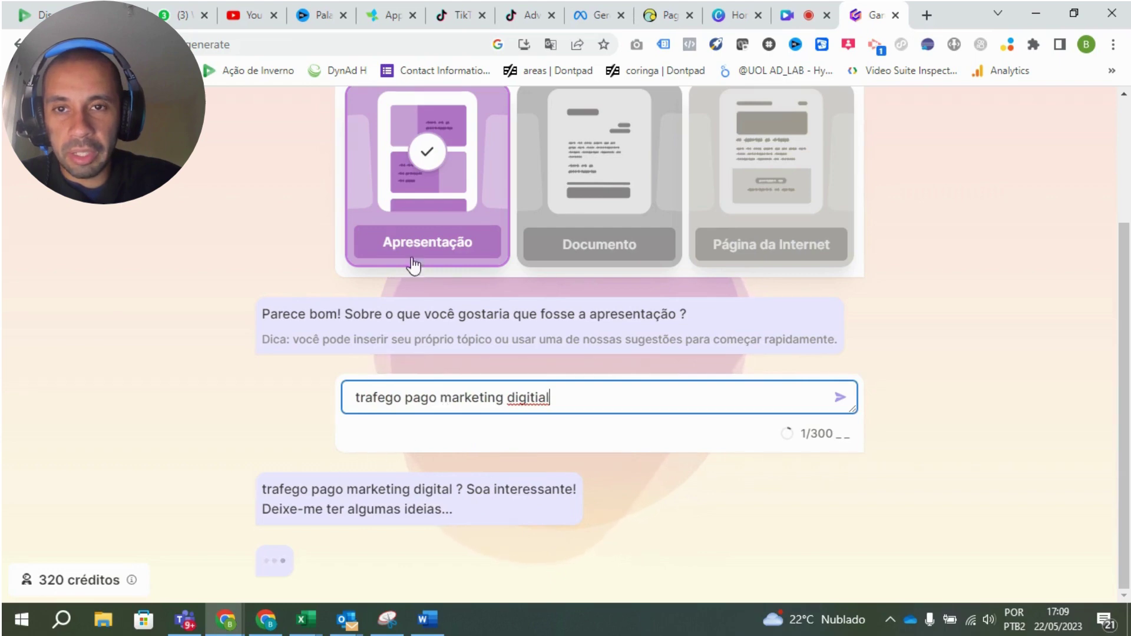
{"action": "scroll", "coordinate": [412, 265], "scroll_direction": "up", "scroll_amount": 3}
{"action": "scroll", "coordinate": [442, 262], "scroll_direction": "down", "scroll_amount": 3}
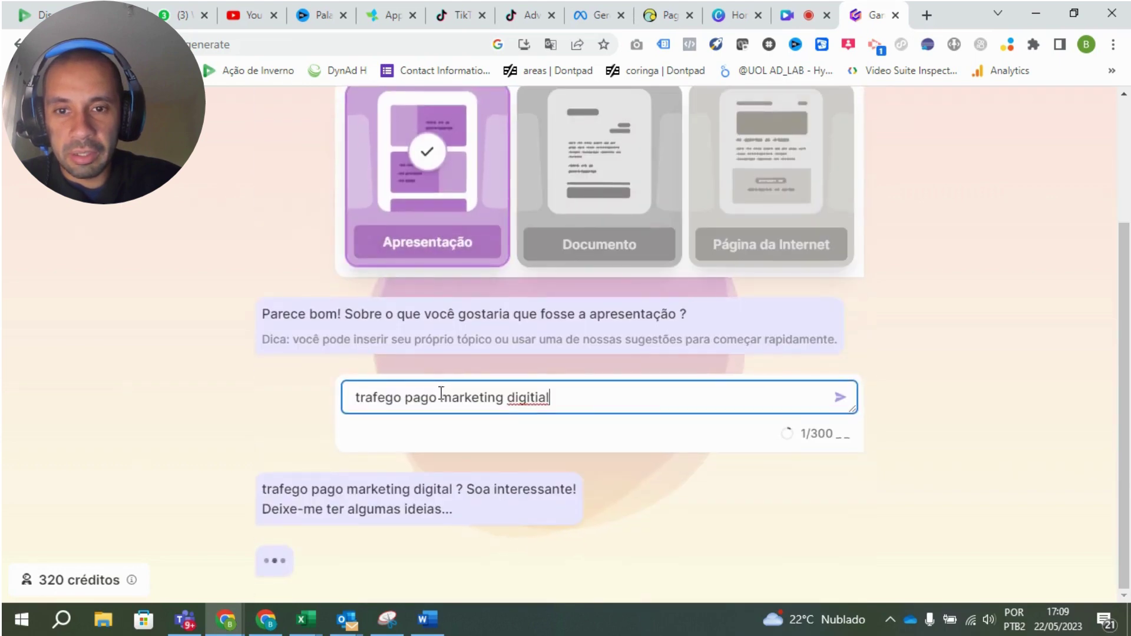
{"action": "left_click_drag", "start_coordinate": [440, 396], "coordinate": [284, 406]}
{"action": "key", "text": "BackSpace"}
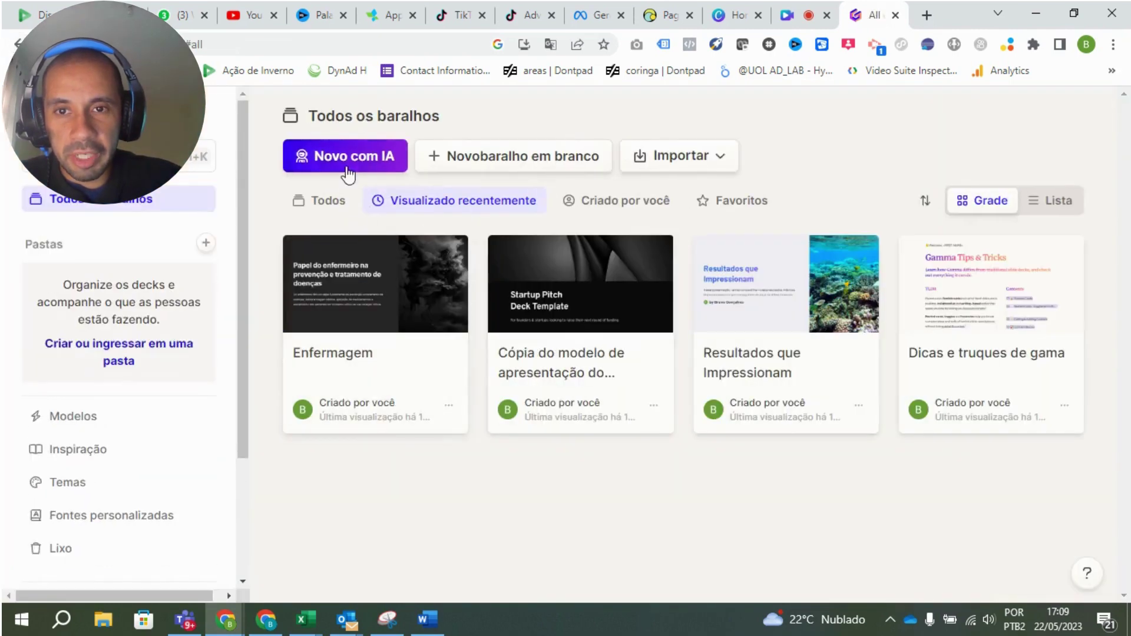
- Start a new guided AI presentation and submit "marketing digital" as its topic to generate an outline
{"action": "left_click", "coordinate": [330, 155]}
{"action": "left_click", "coordinate": [497, 276]}
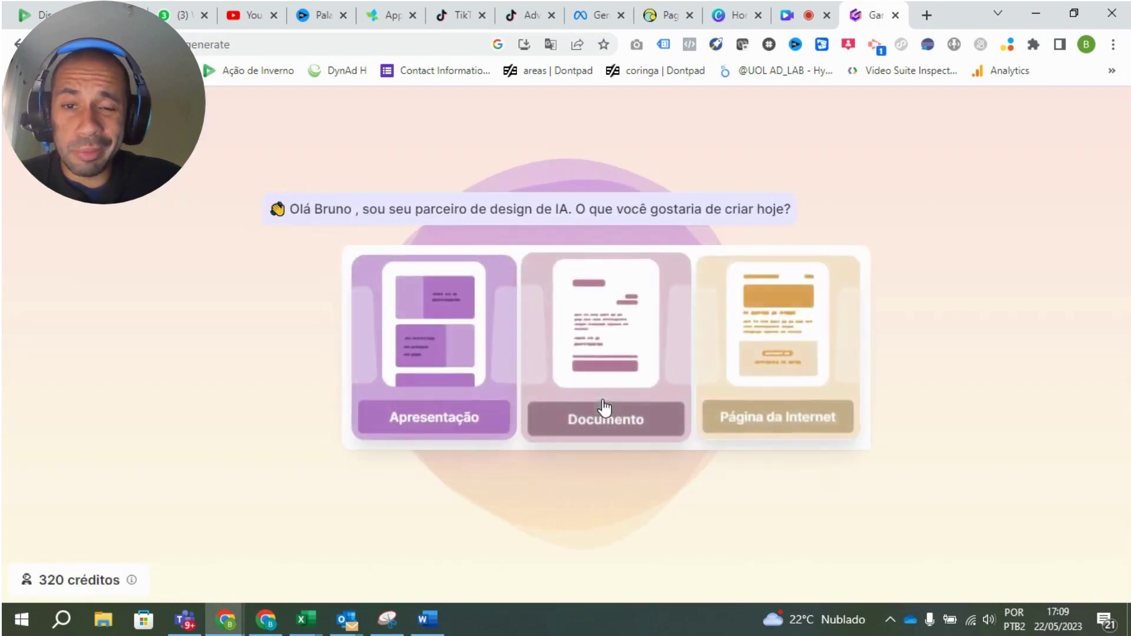
{"action": "left_click", "coordinate": [503, 348]}
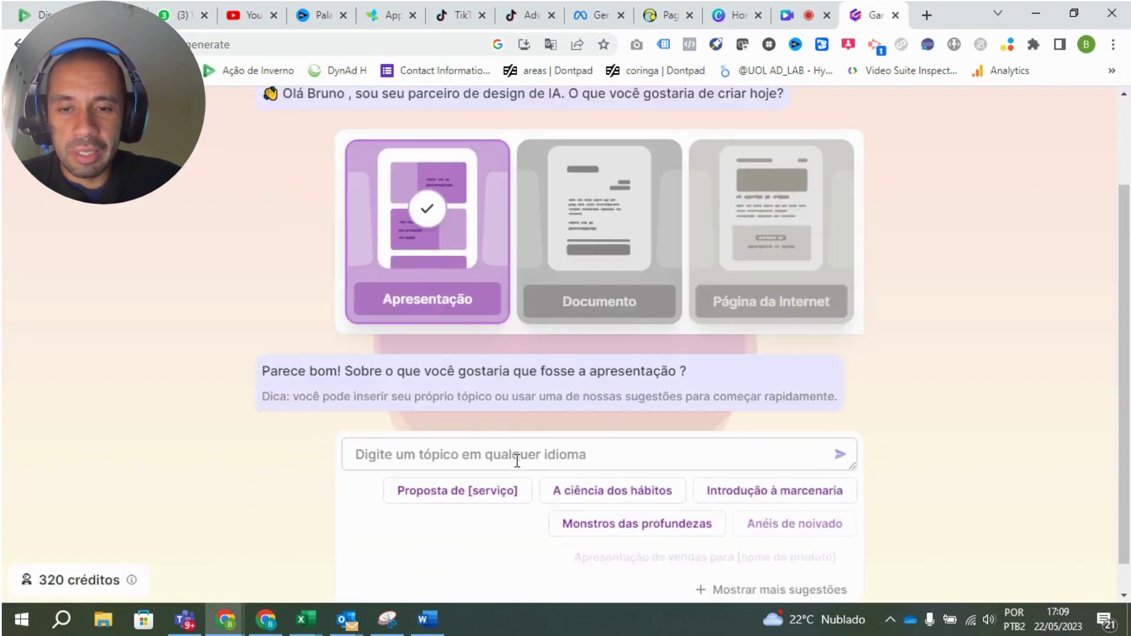
{"action": "left_click", "coordinate": [517, 457]}
{"action": "type", "text": "market"}
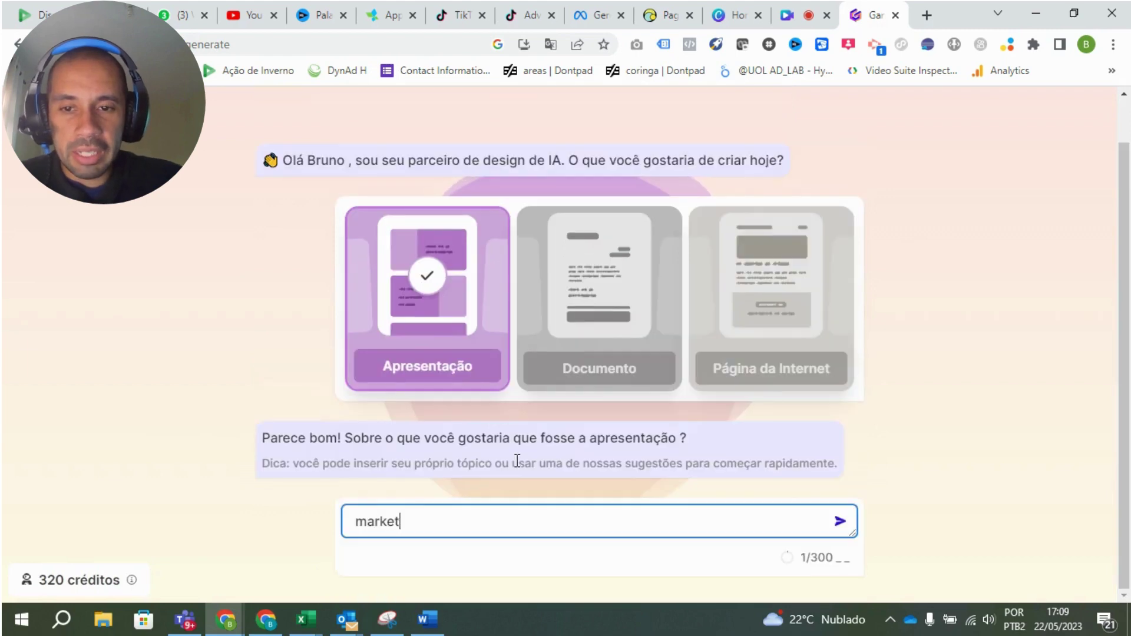
{"action": "type", "text": "ing digital"}
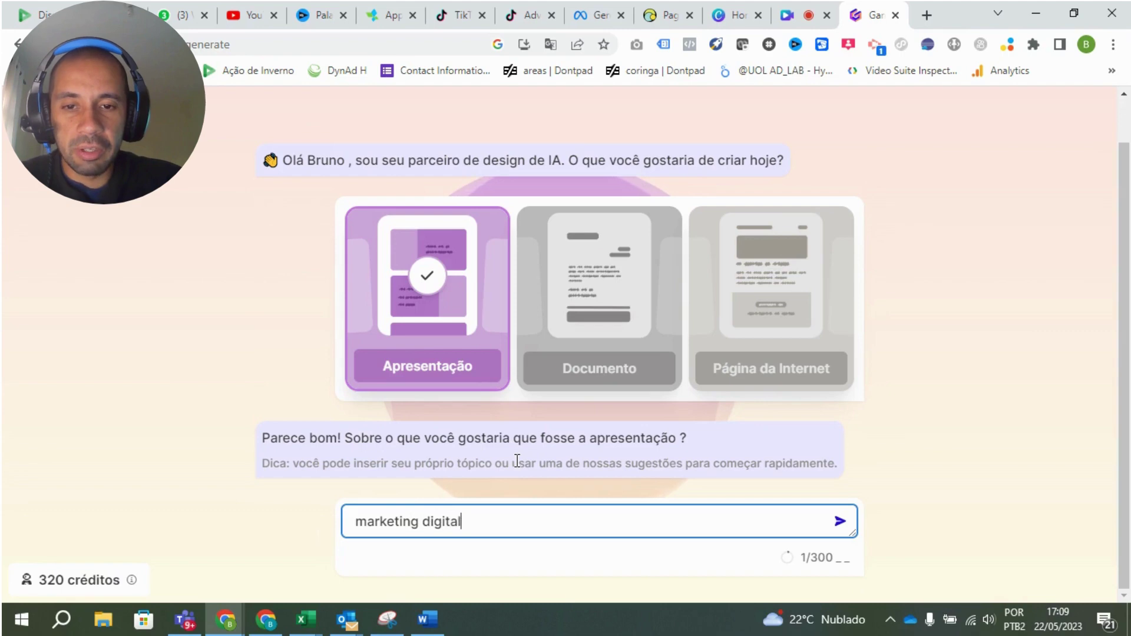
{"action": "key", "text": "Return"}
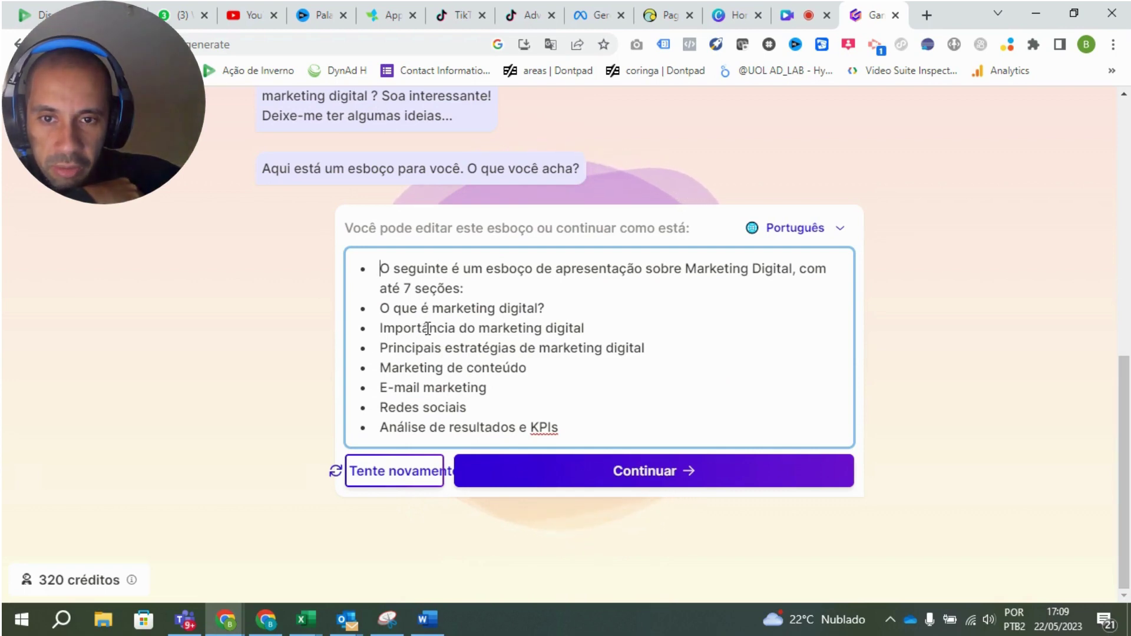
- Check the languages available for the generated outline and keep Português
{"action": "left_click", "coordinate": [482, 287]}
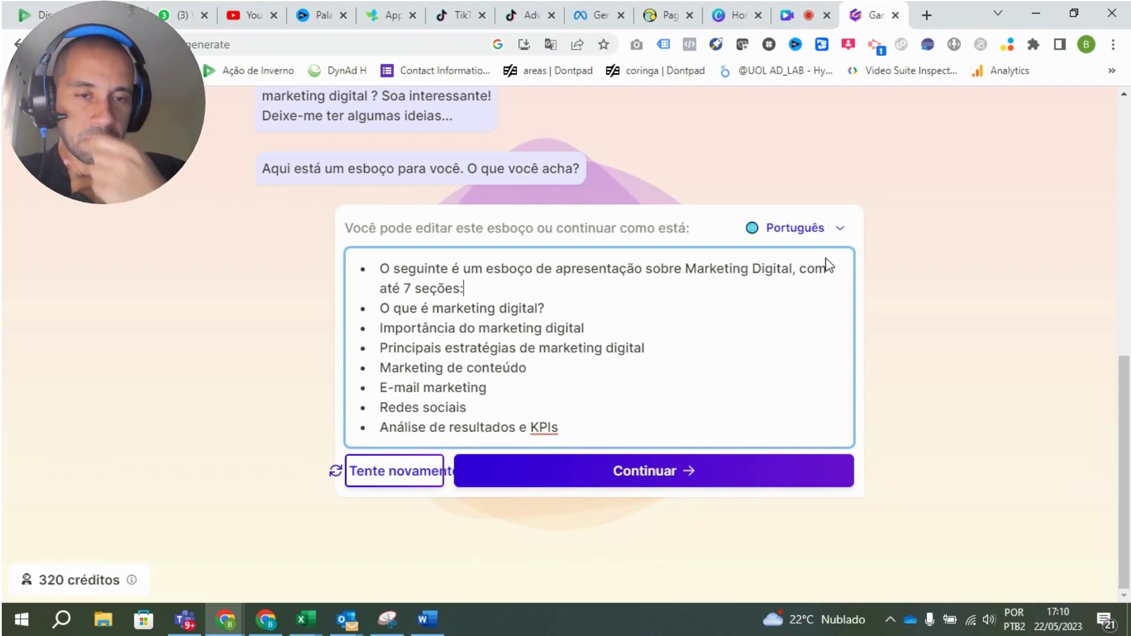
{"action": "left_click", "coordinate": [819, 231]}
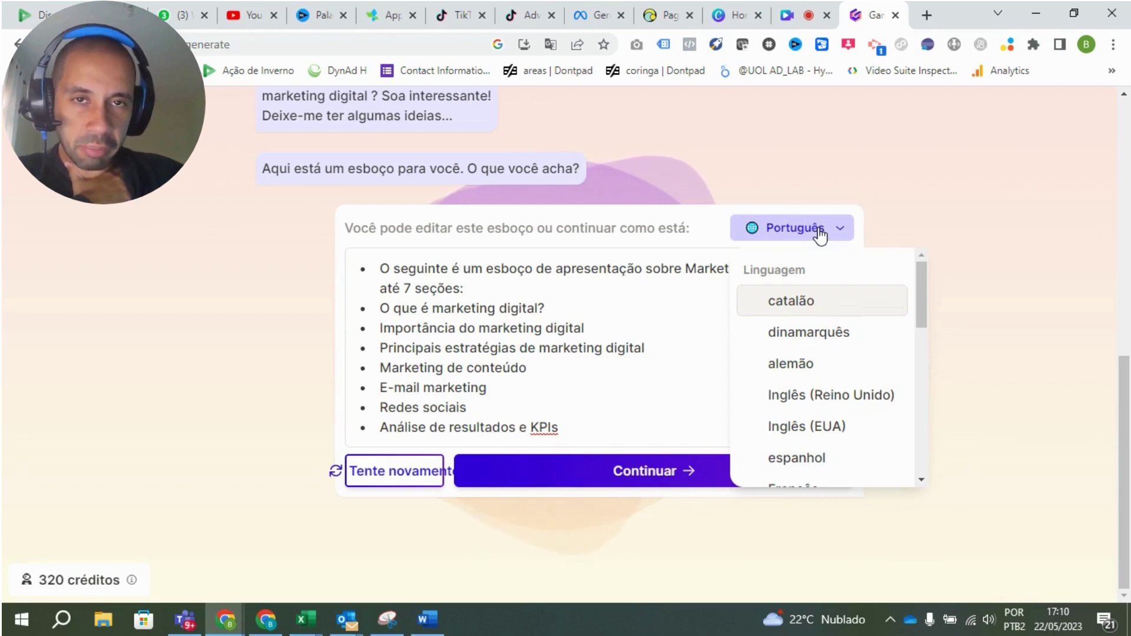
{"action": "left_click", "coordinate": [1000, 293]}
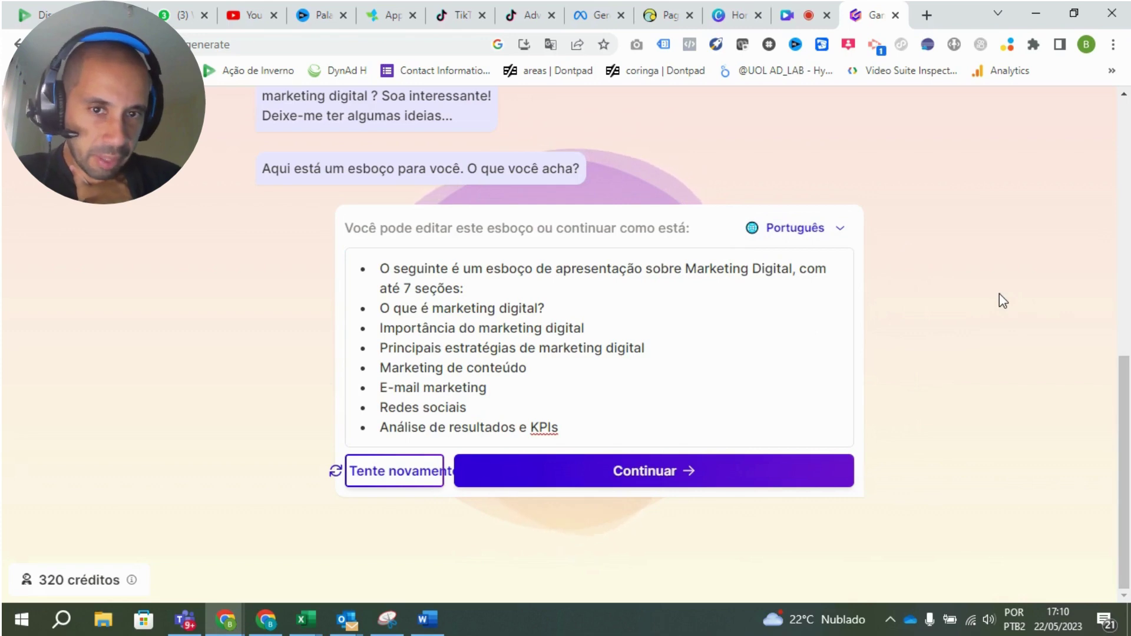
- Replace the outline's "E-mail marketing" bullet with "Tráfego pago"
{"action": "left_click", "coordinate": [416, 289]}
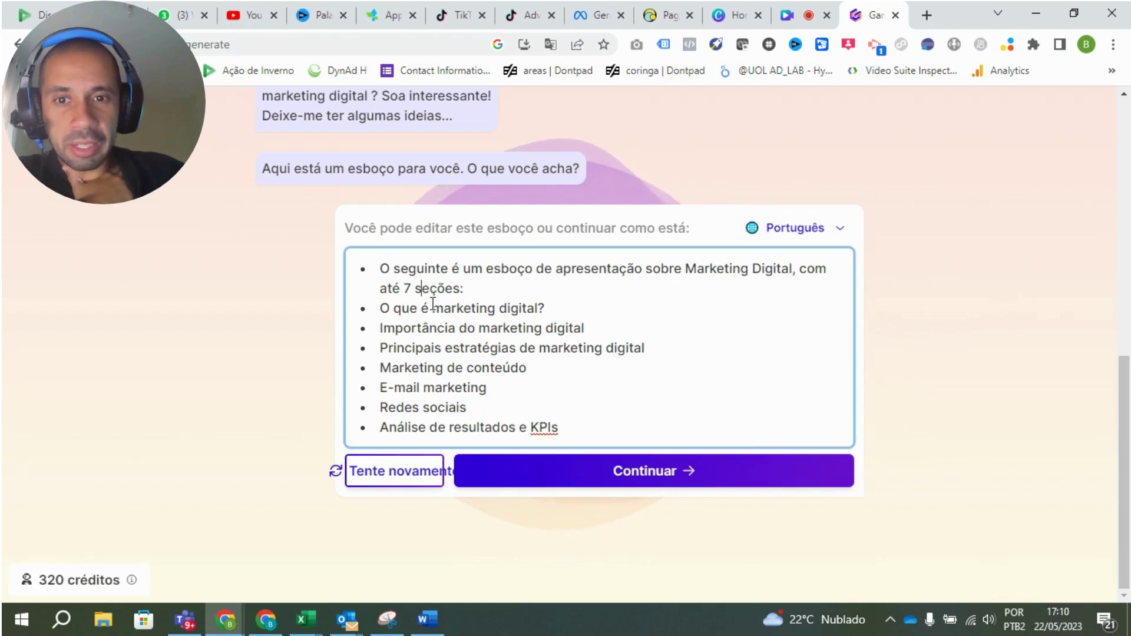
{"action": "left_click", "coordinate": [548, 306]}
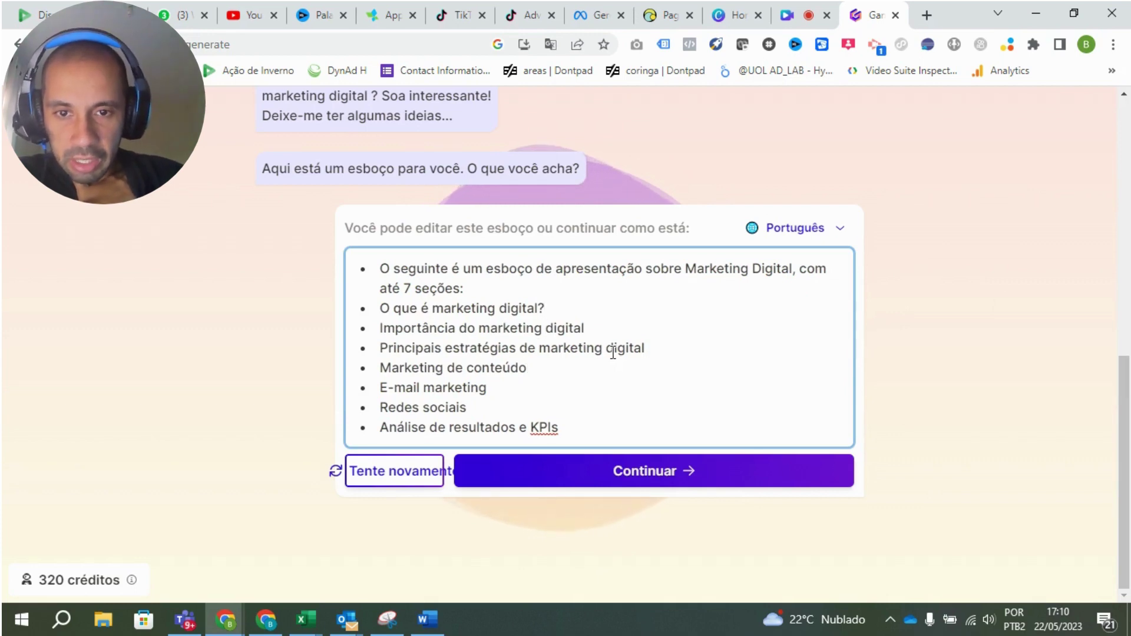
{"action": "key", "text": "BackSpace"}
{"action": "key", "text": "BackSpace"}
{"action": "key", "text": "BackSpace"}
{"action": "key", "text": "BackSpace"}
{"action": "key", "text": "BackSpace"}
{"action": "key", "text": "BackSpace"}
{"action": "key", "text": "BackSpace"}
{"action": "key", "text": "BackSpace"}
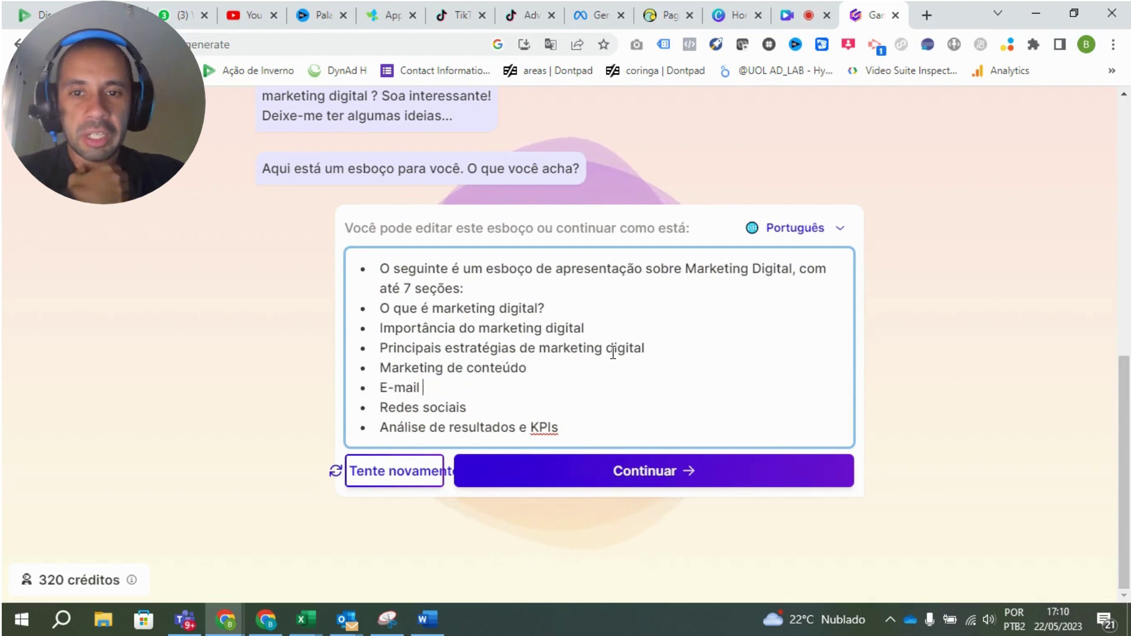
{"action": "key", "text": "BackSpace"}
{"action": "key", "text": "BackSpace"}
{"action": "key", "text": "BackSpace"}
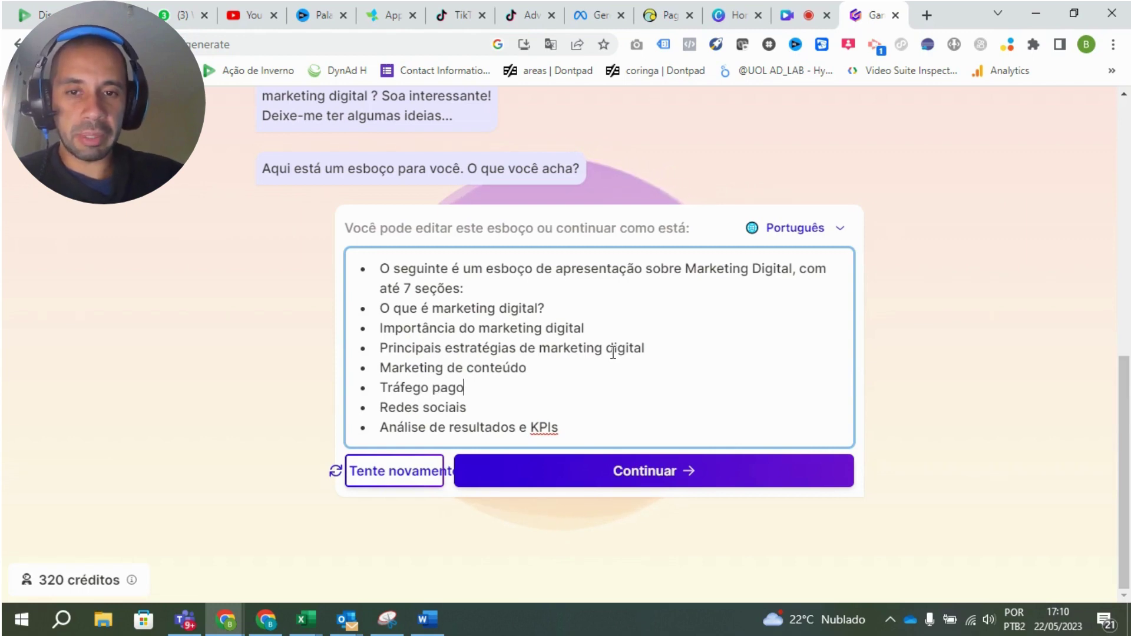
- Accept the edited outline, choose the "Padrão (escuro)" theme and generate the presentation
{"action": "left_click", "coordinate": [580, 478]}
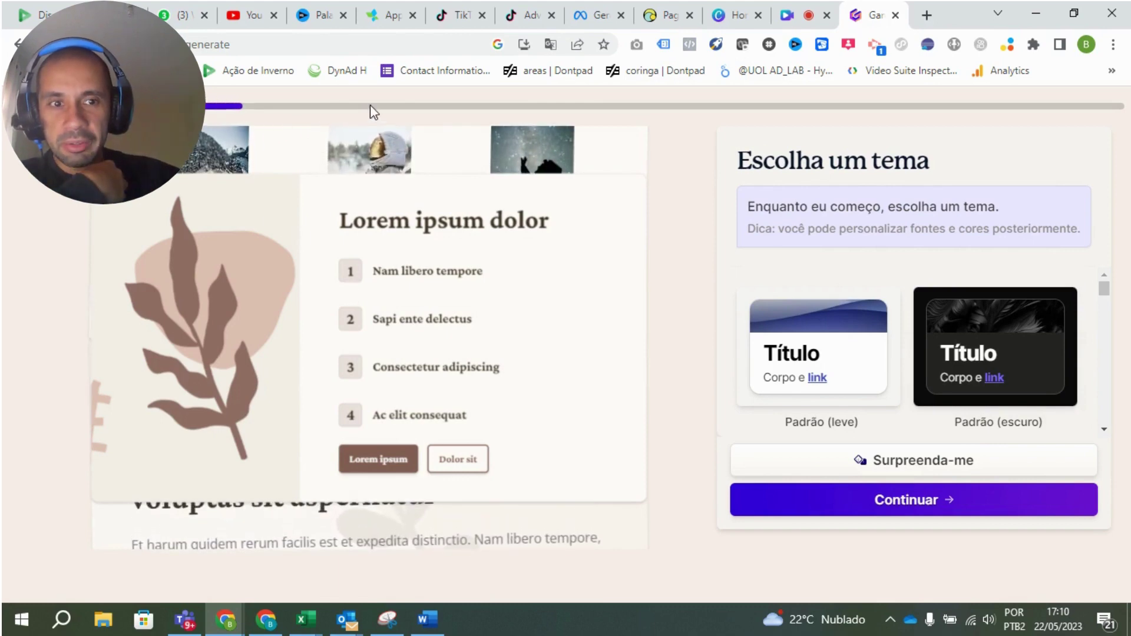
{"action": "left_click", "coordinate": [977, 343]}
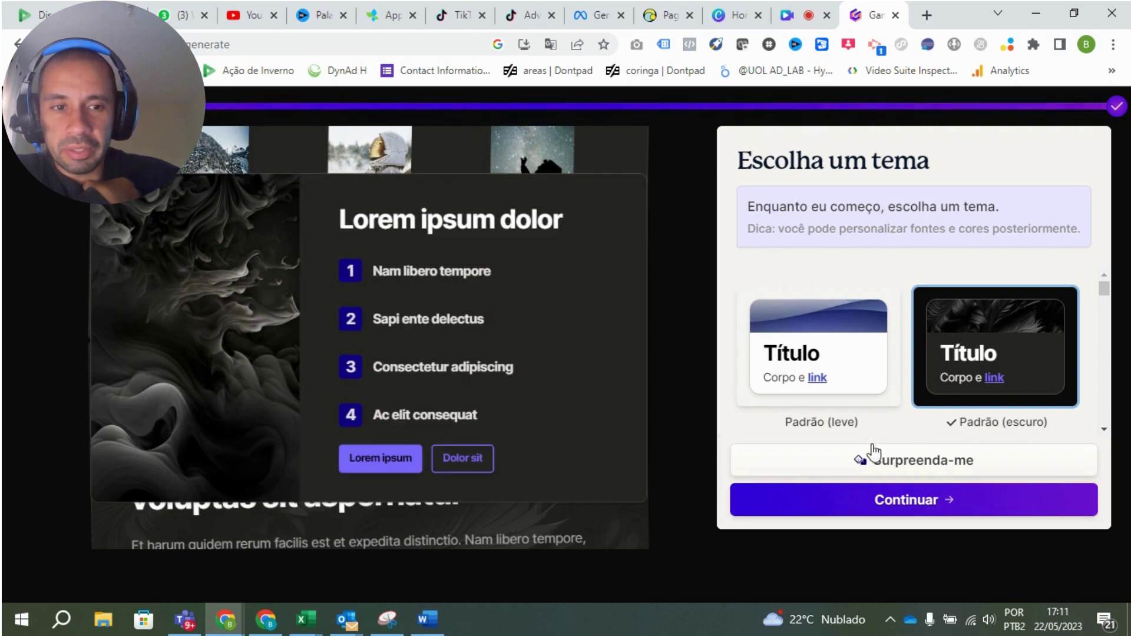
{"action": "left_click", "coordinate": [896, 514]}
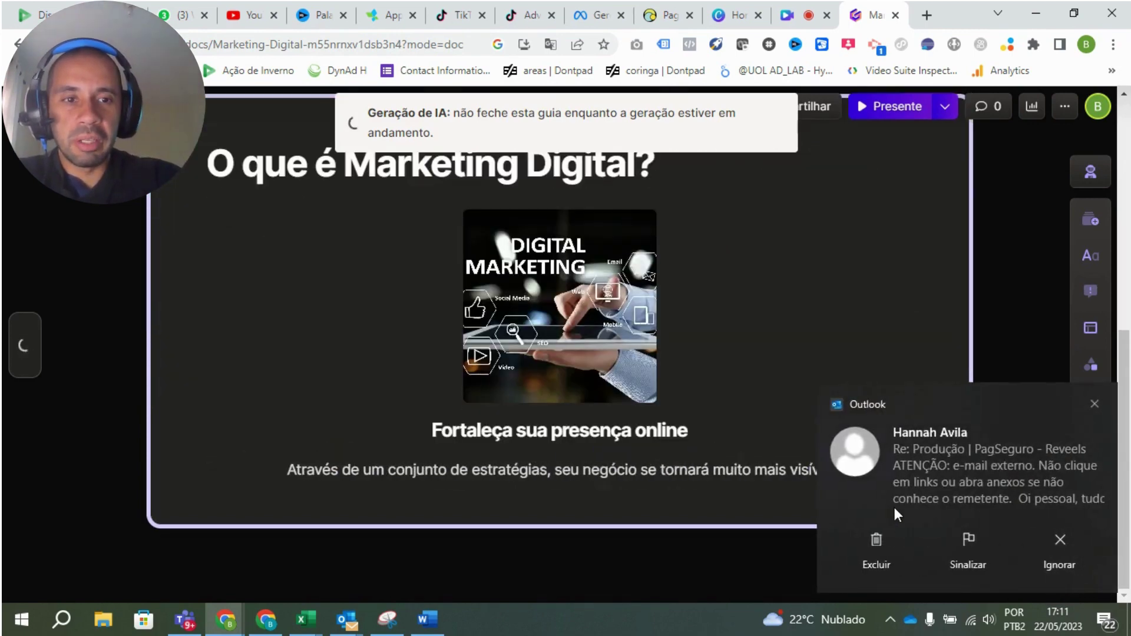
- Dismiss the incoming desktop notifications and look over the first cards up to the title card while generation runs
{"action": "left_click", "coordinate": [1095, 404]}
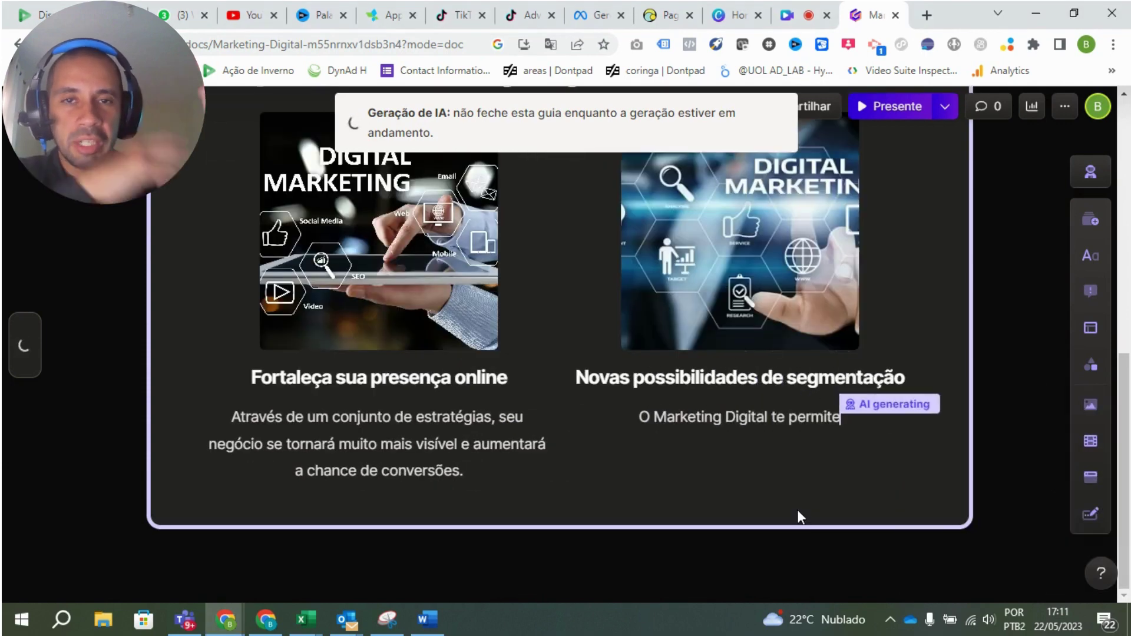
{"action": "scroll", "coordinate": [692, 421], "scroll_direction": "up", "scroll_amount": 2}
{"action": "scroll", "coordinate": [692, 415], "scroll_direction": "up", "scroll_amount": 3}
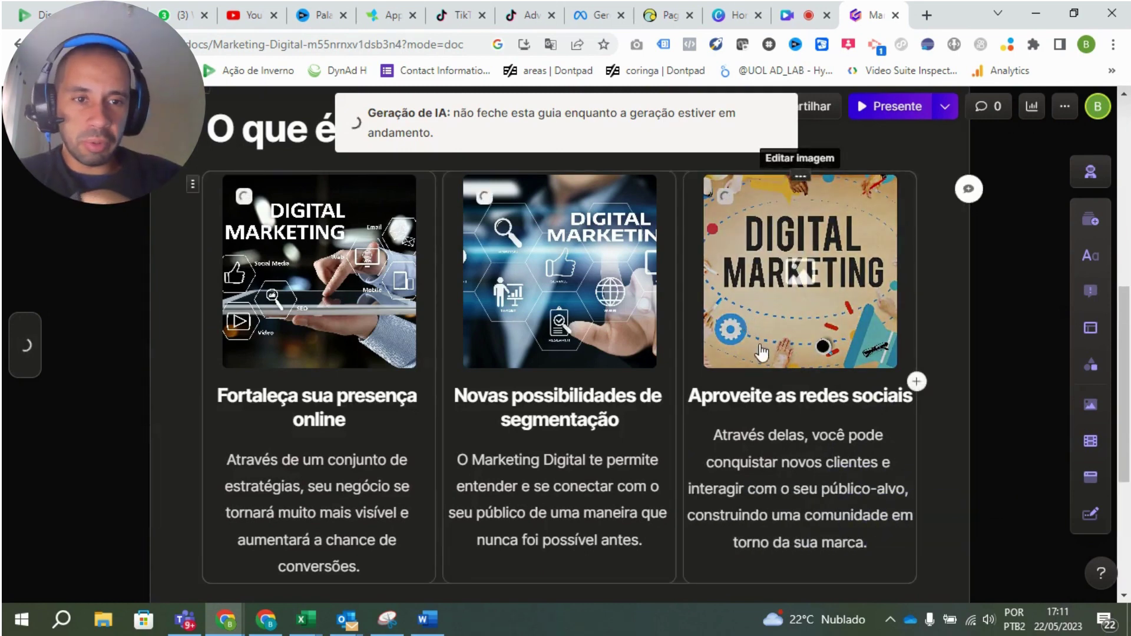
{"action": "scroll", "coordinate": [759, 352], "scroll_direction": "up", "scroll_amount": 8}
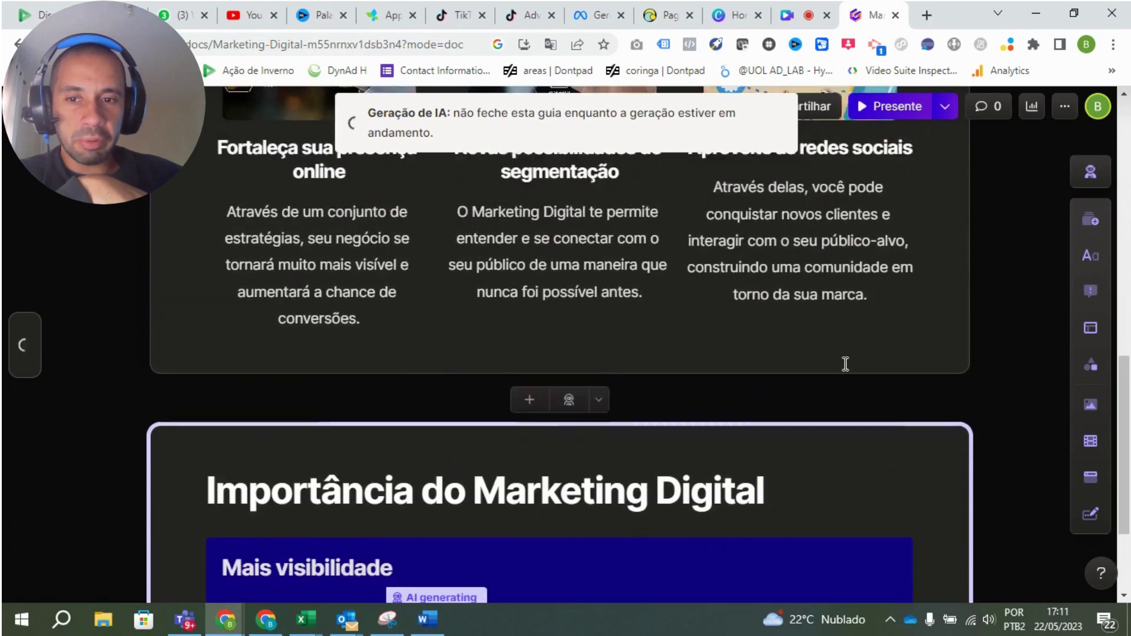
{"action": "scroll", "coordinate": [998, 224], "scroll_direction": "up", "scroll_amount": 5}
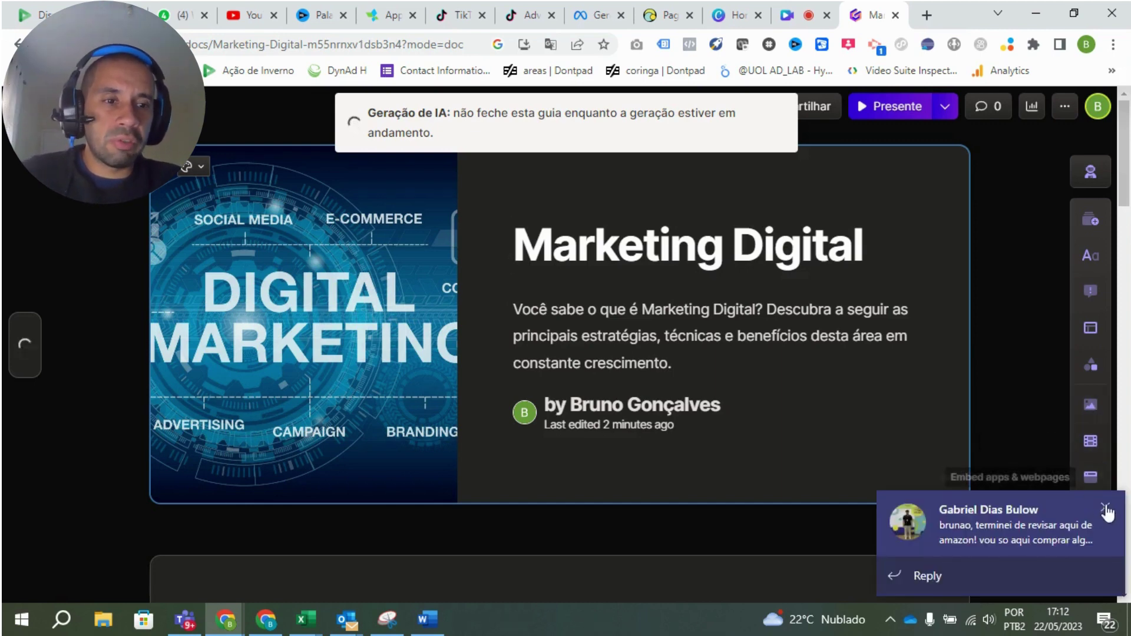
{"action": "left_click", "coordinate": [1107, 510]}
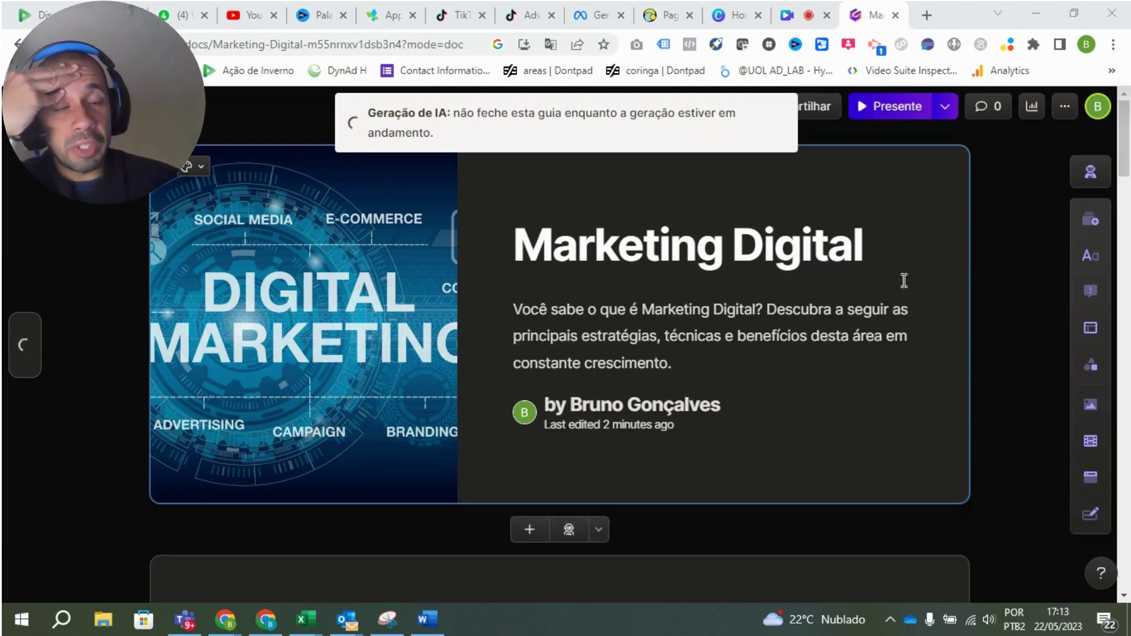
- Examine the cards from marketing strategies through content, paid traffic, social networks and KPIs as they are generated
{"action": "scroll", "coordinate": [905, 281], "scroll_direction": "down", "scroll_amount": 20}
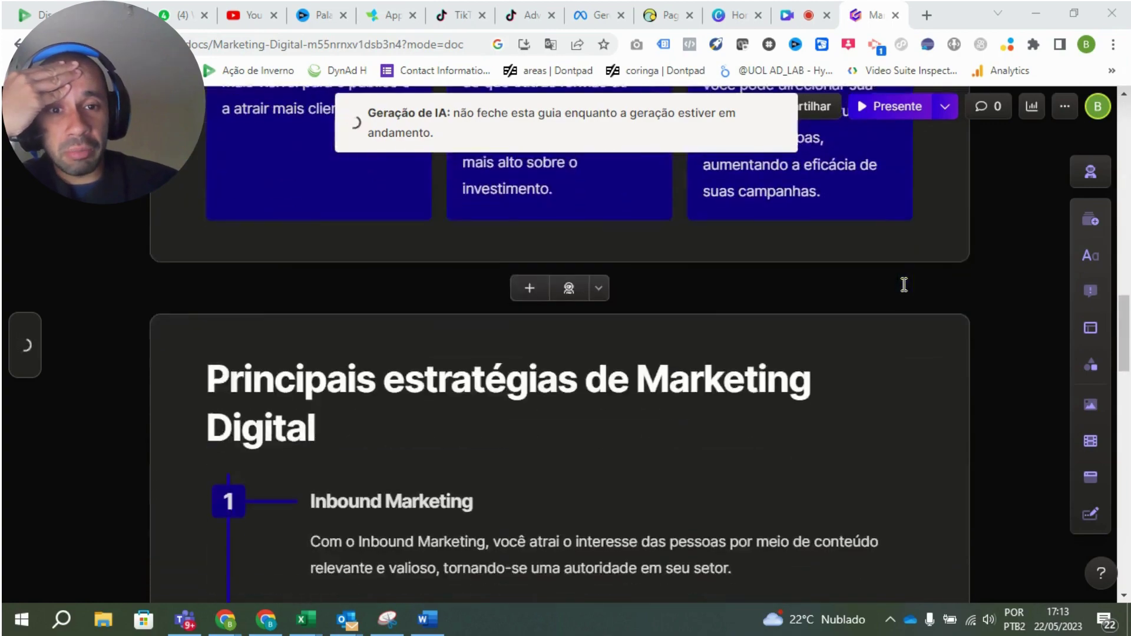
{"action": "scroll", "coordinate": [904, 285], "scroll_direction": "down", "scroll_amount": 10}
{"action": "scroll", "coordinate": [905, 286], "scroll_direction": "up", "scroll_amount": 4}
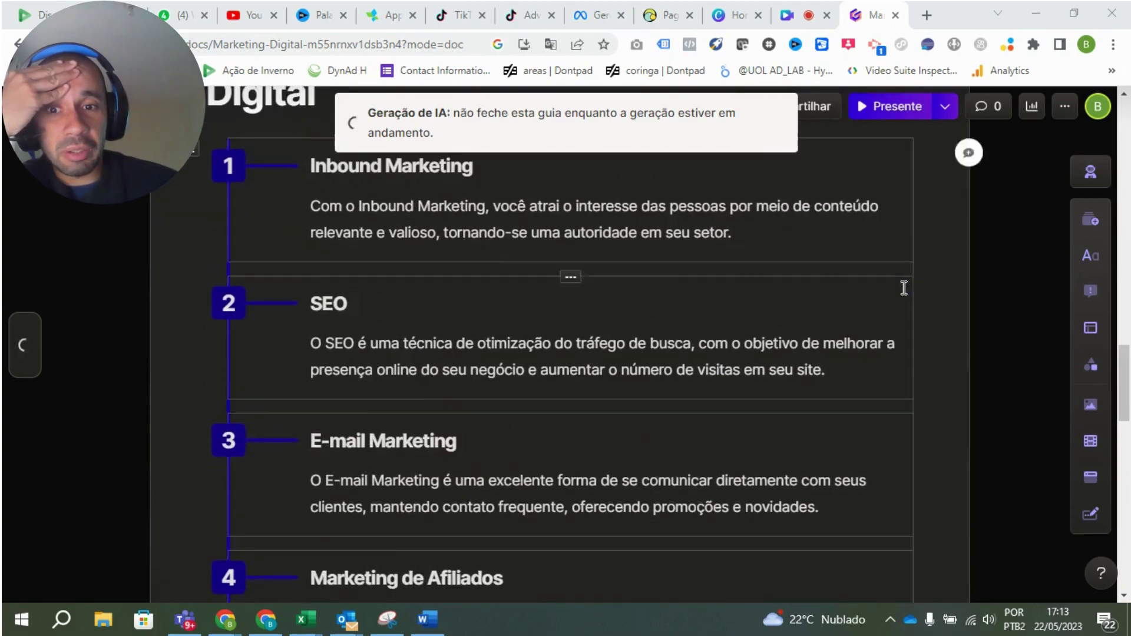
{"action": "scroll", "coordinate": [904, 288], "scroll_direction": "down", "scroll_amount": 10}
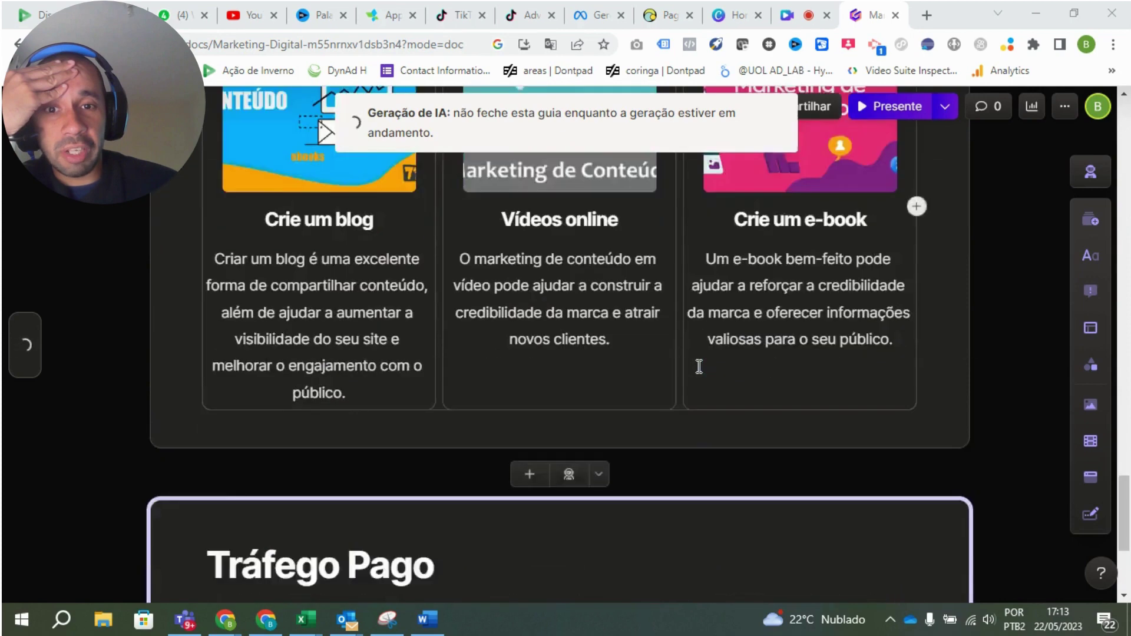
{"action": "scroll", "coordinate": [699, 367], "scroll_direction": "down", "scroll_amount": 5}
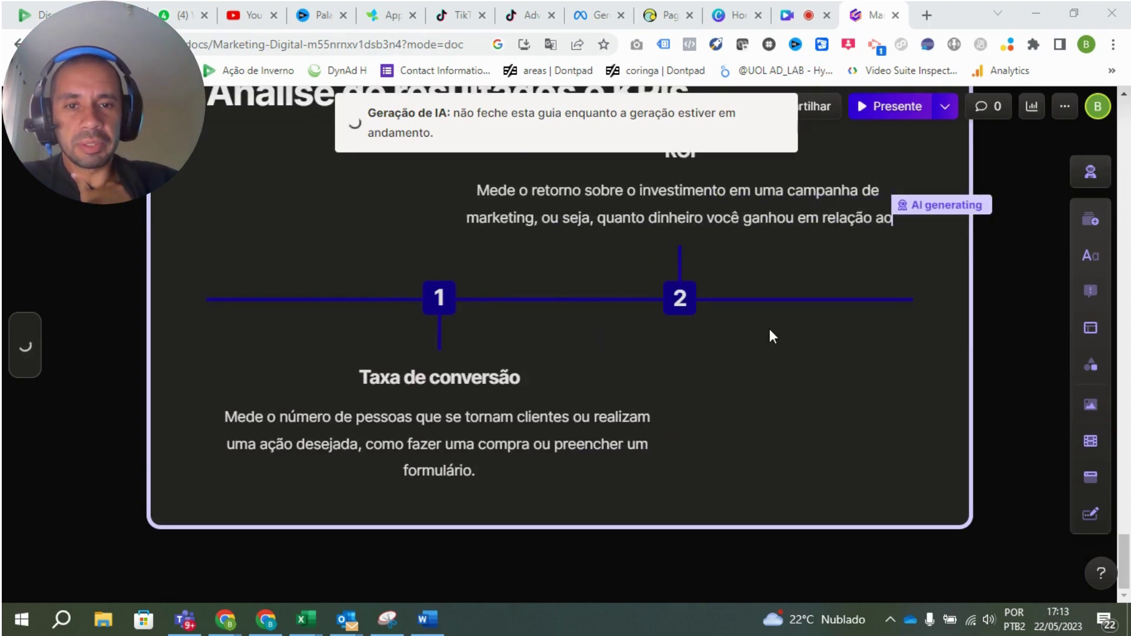
{"action": "scroll", "coordinate": [770, 336], "scroll_direction": "up", "scroll_amount": 6}
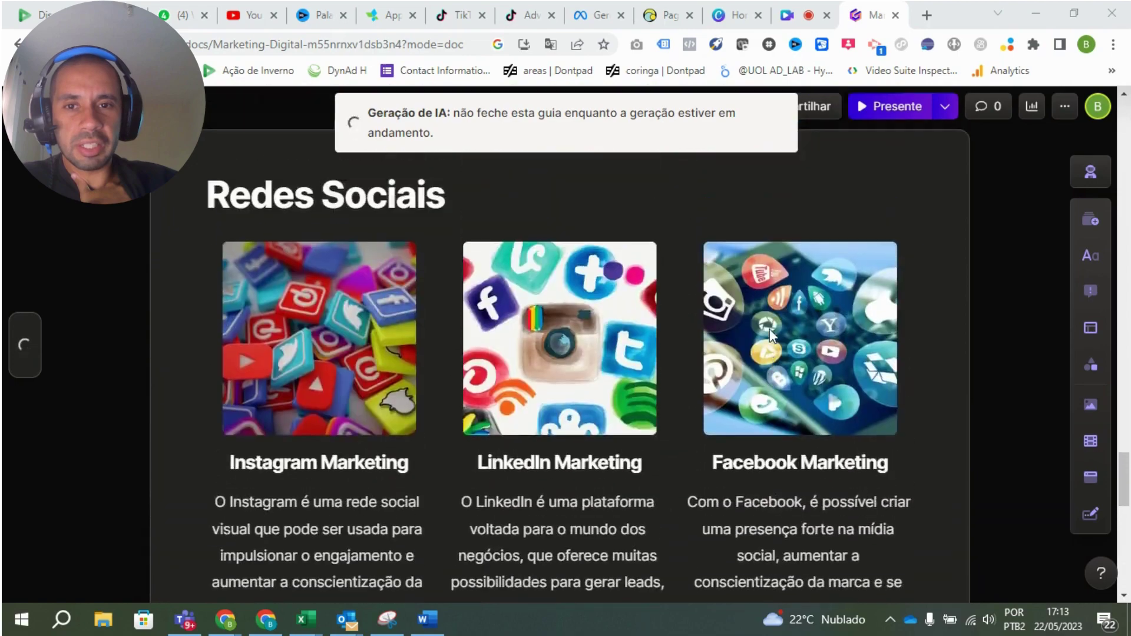
{"action": "scroll", "coordinate": [769, 336], "scroll_direction": "up", "scroll_amount": 15}
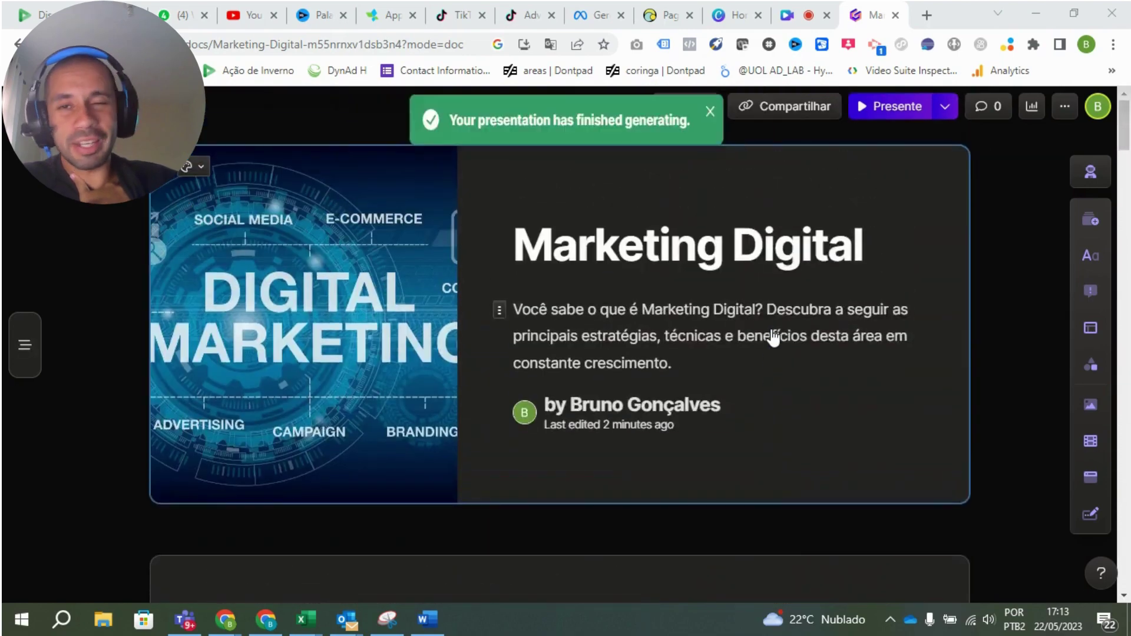
- Review the finished presentation from the title card to the sharing and feedback options, and return to the title card
{"action": "scroll", "coordinate": [773, 337], "scroll_direction": "down", "scroll_amount": 6}
{"action": "scroll", "coordinate": [774, 338], "scroll_direction": "down", "scroll_amount": 15}
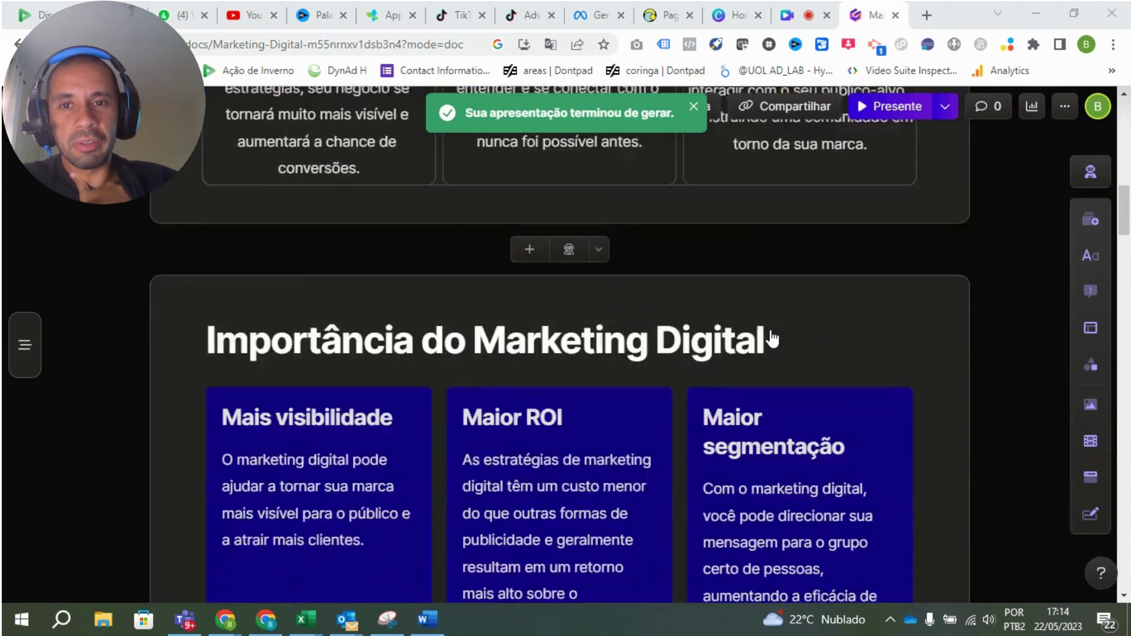
{"action": "scroll", "coordinate": [769, 333], "scroll_direction": "down", "scroll_amount": 12}
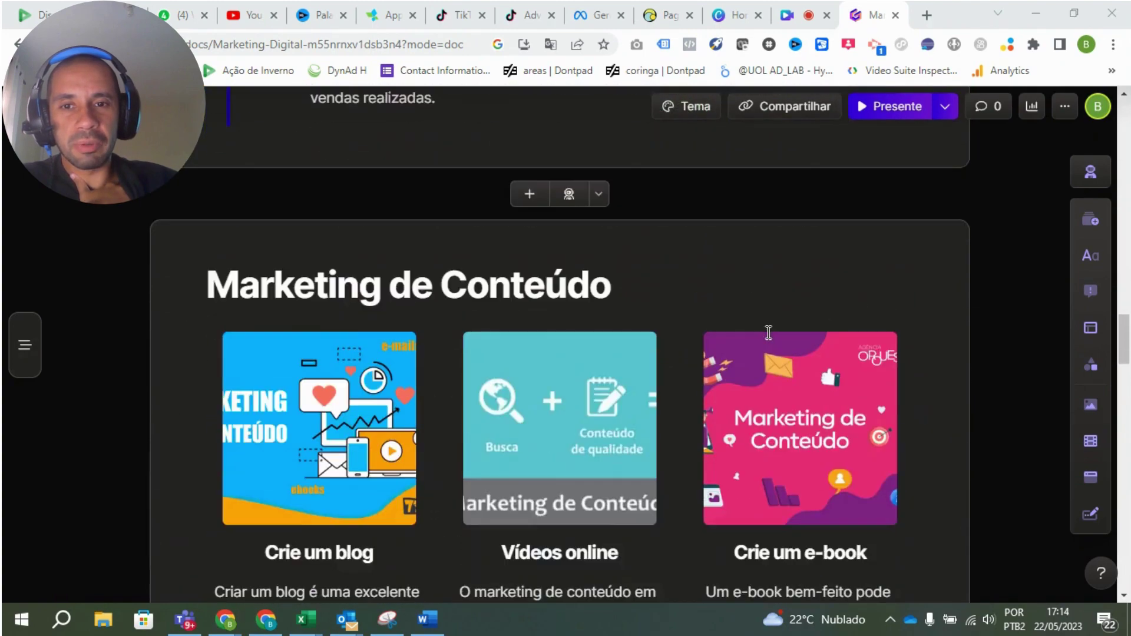
{"action": "scroll", "coordinate": [766, 311], "scroll_direction": "down", "scroll_amount": 15}
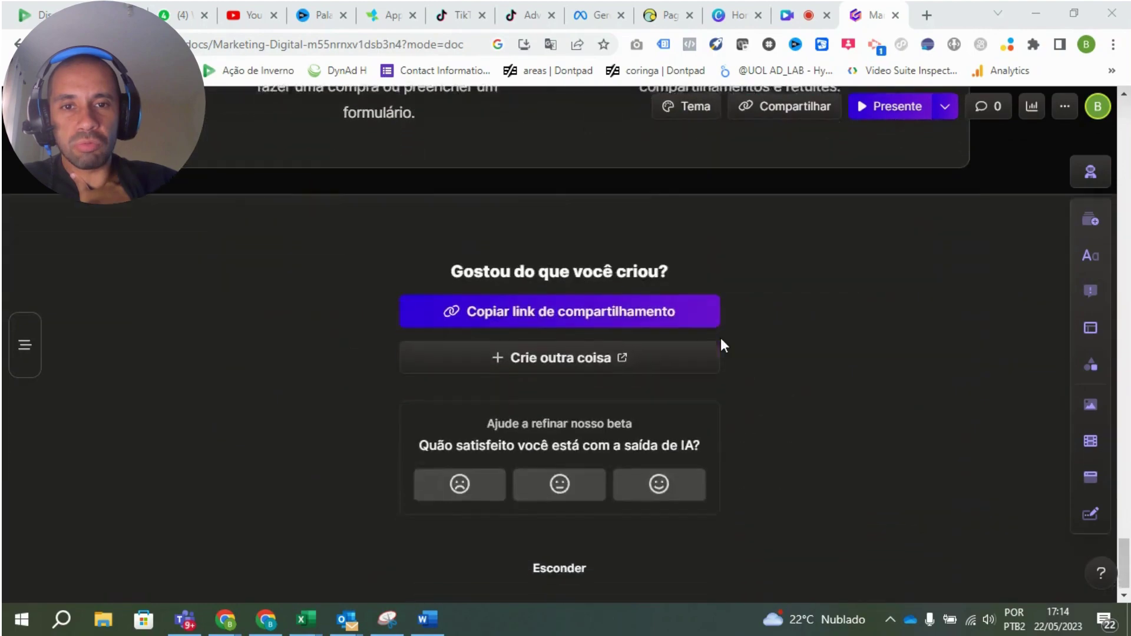
{"action": "scroll", "coordinate": [724, 344], "scroll_direction": "up", "scroll_amount": 15}
{"action": "scroll", "coordinate": [725, 338], "scroll_direction": "up", "scroll_amount": 15}
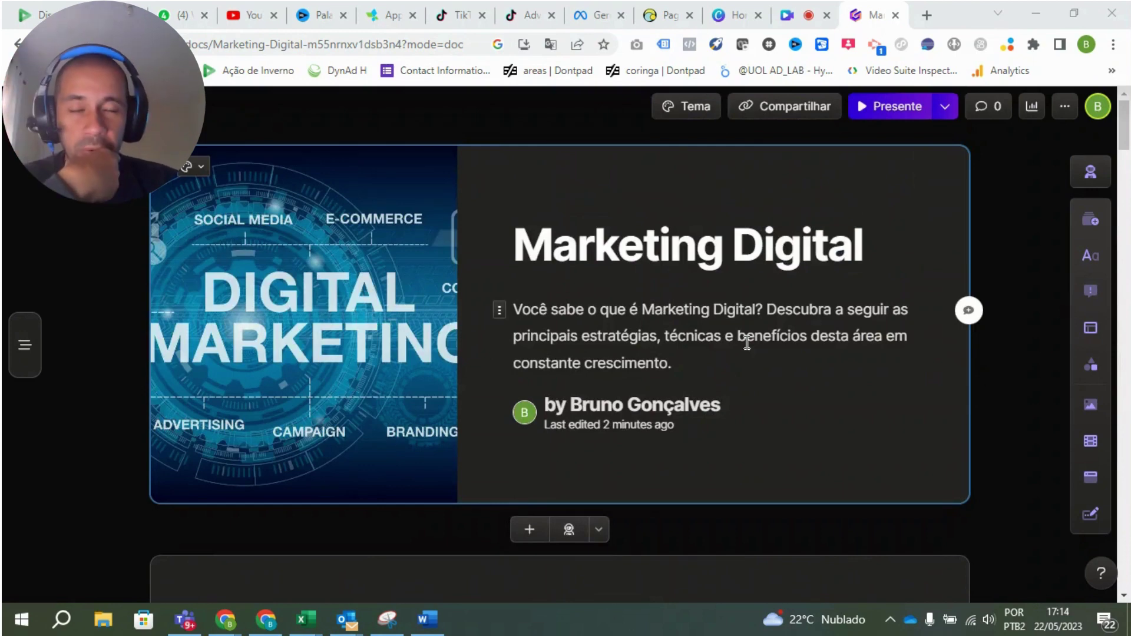
- Delete and retype the word "visível" in the text under "Fortaleça sua presença online"
{"action": "scroll", "coordinate": [700, 352], "scroll_direction": "down", "scroll_amount": 5}
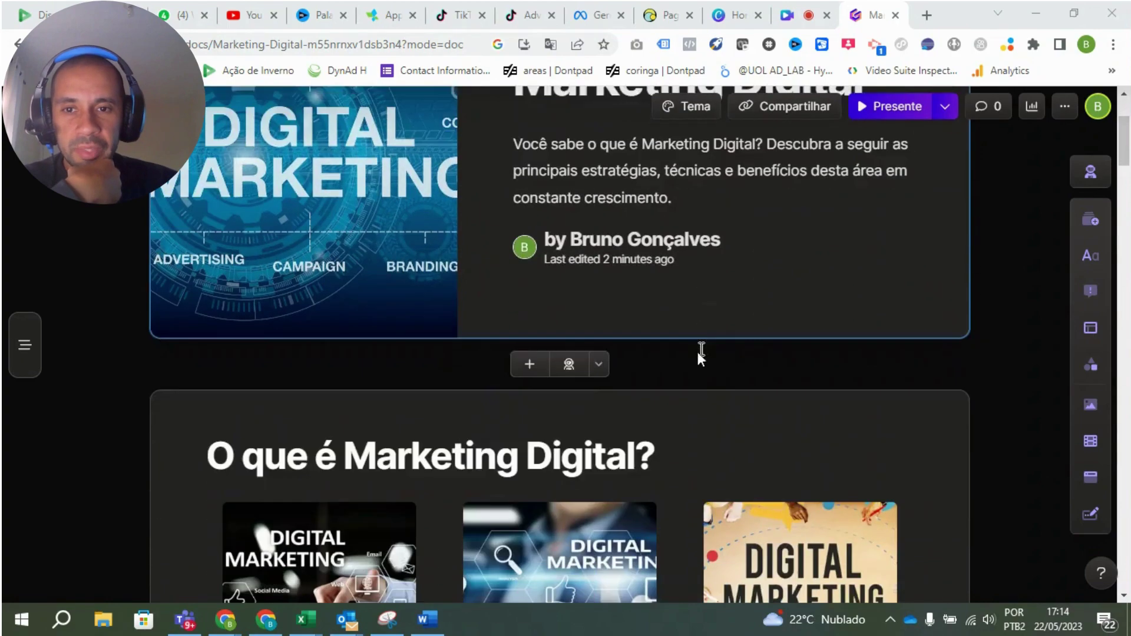
{"action": "scroll", "coordinate": [360, 413], "scroll_direction": "down", "scroll_amount": 4}
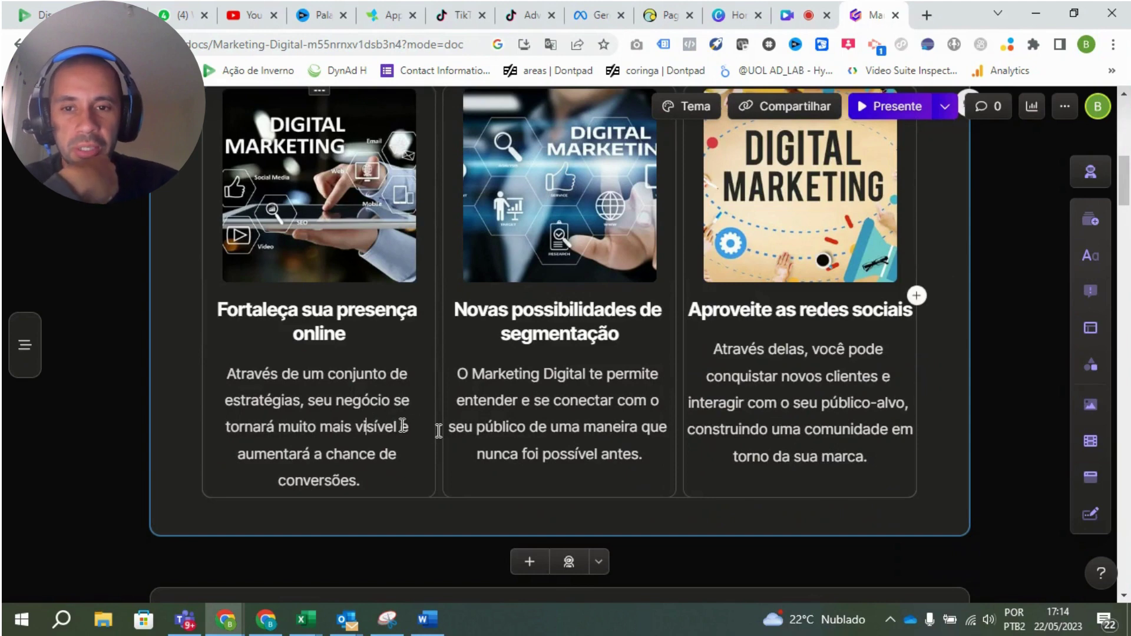
{"action": "key", "text": "BackSpace"}
{"action": "key", "text": "BackSpace"}
{"action": "key", "text": "BackSpace"}
{"action": "key", "text": "BackSpace"}
{"action": "key", "text": "BackSpace"}
{"action": "key", "text": "BackSpace"}
{"action": "key", "text": "BackSpace"}
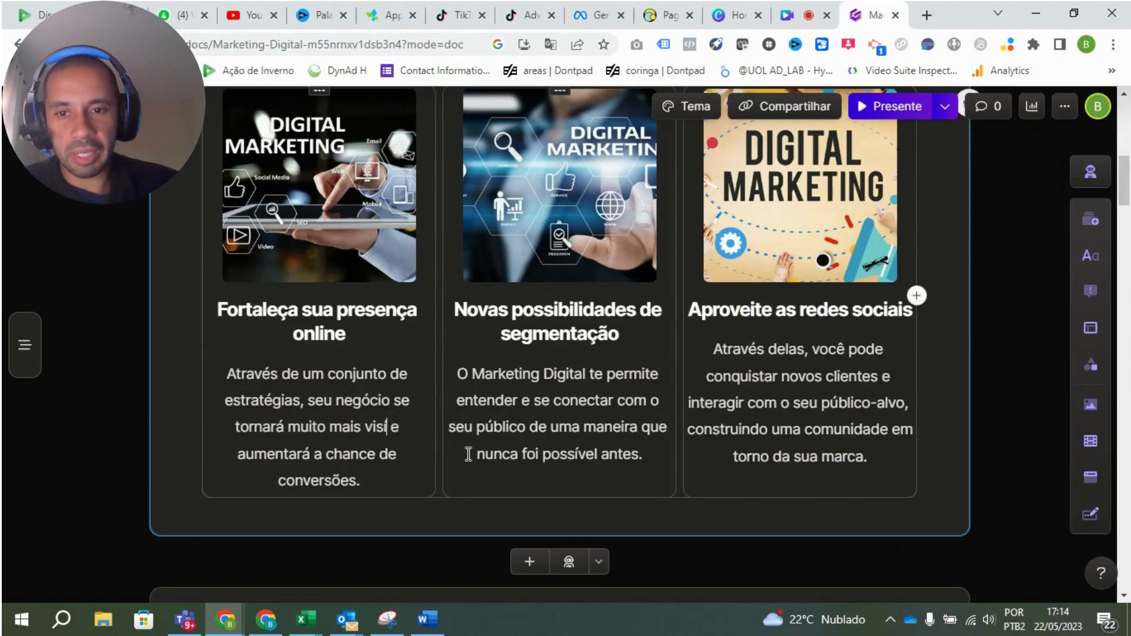
{"action": "type", "text": "visua"}
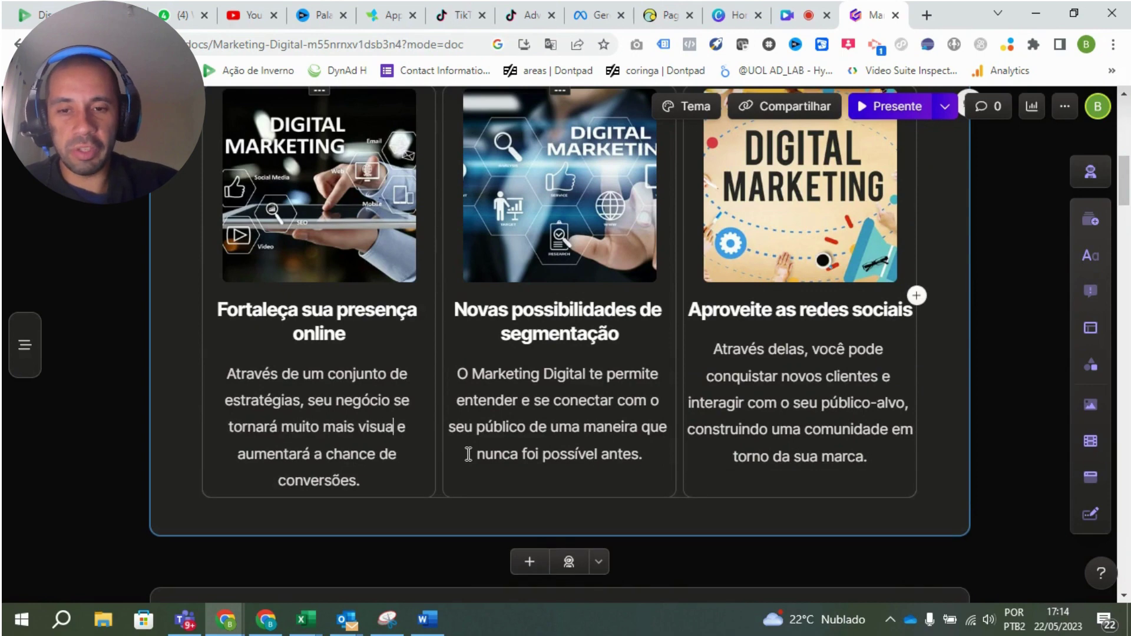
{"action": "key", "text": "BackSpace"}
{"action": "key", "text": "BackSpace"}
{"action": "type", "text": "s"}
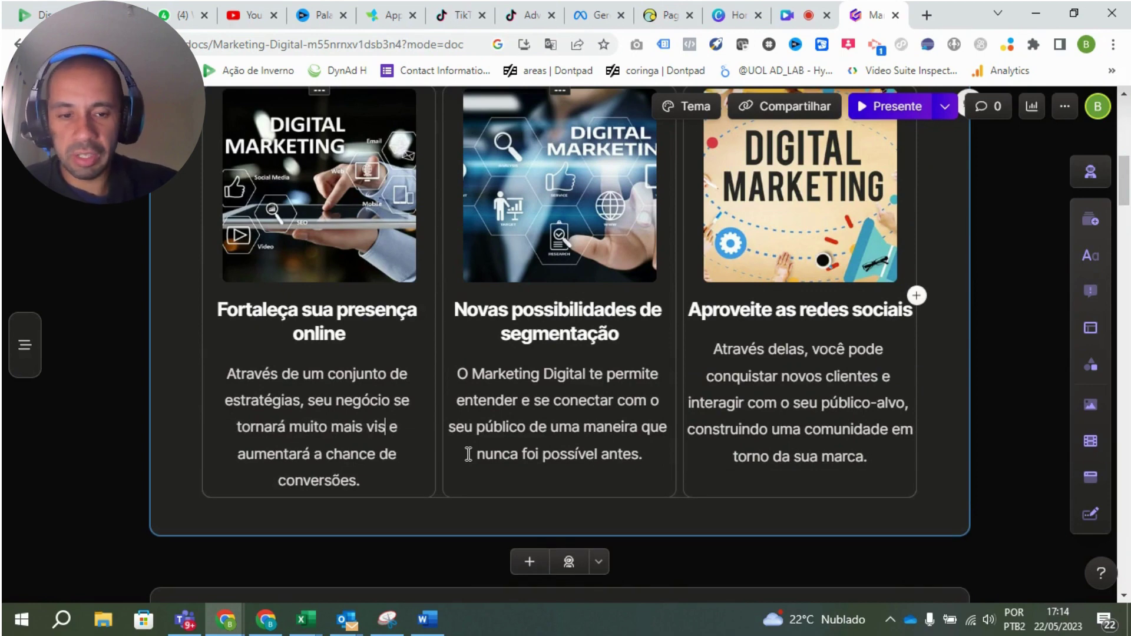
{"action": "type", "text": "ível"}
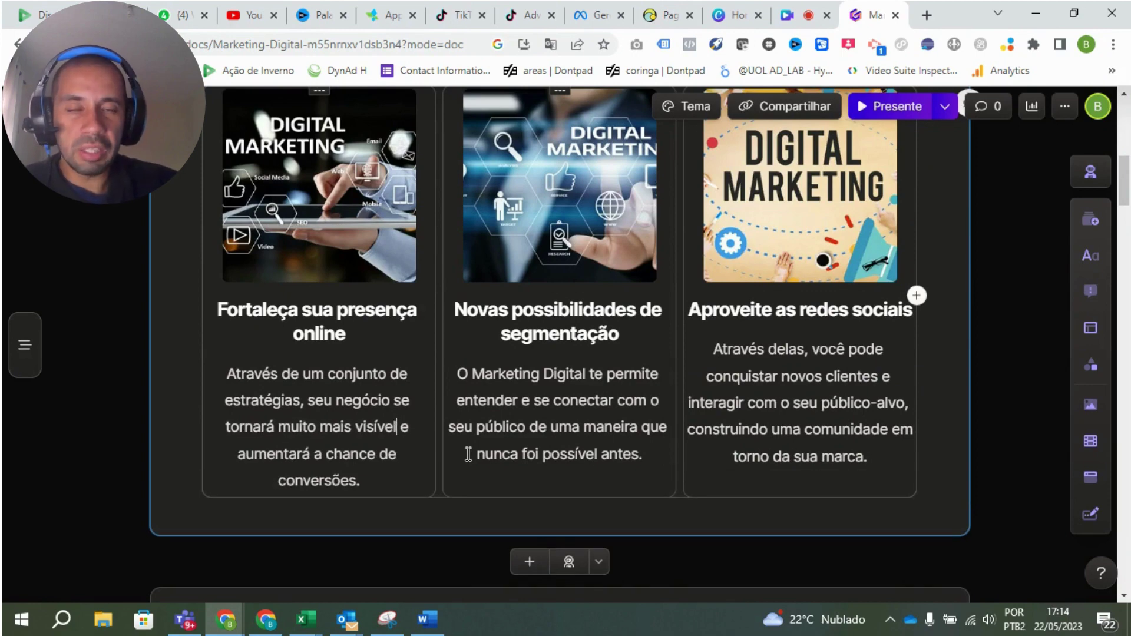
- Browse the web image results for the "Novas possibilidades de segmentação" picture, load more of them, and close the search without replacing it
{"action": "scroll", "coordinate": [592, 341], "scroll_direction": "up", "scroll_amount": 2}
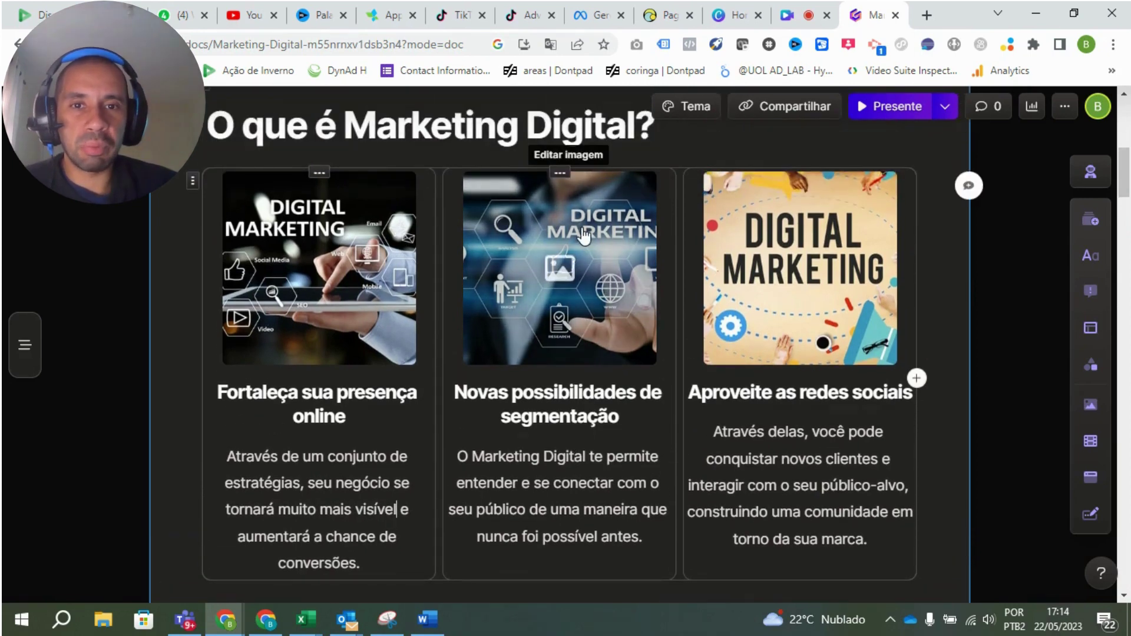
{"action": "left_click", "coordinate": [566, 272]}
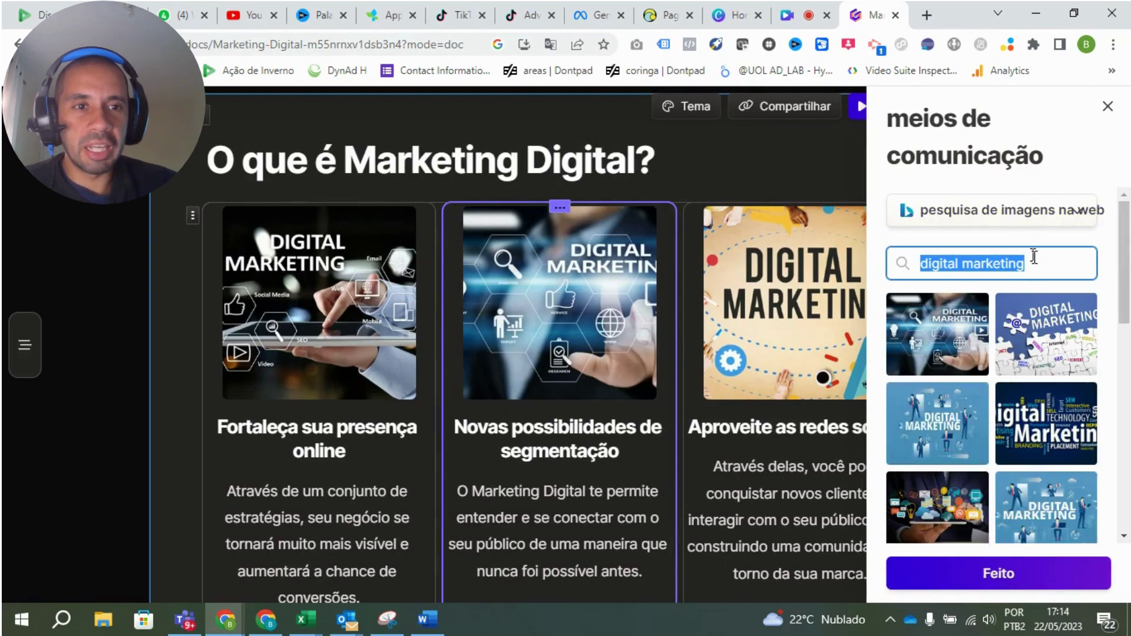
{"action": "scroll", "coordinate": [996, 354], "scroll_direction": "down", "scroll_amount": 5}
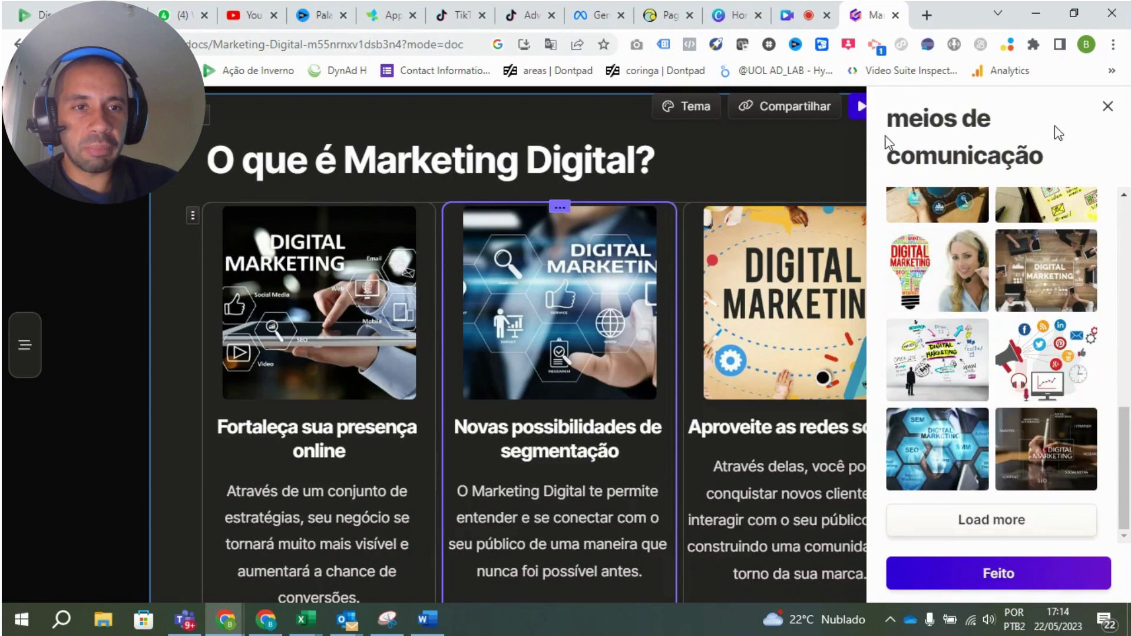
{"action": "left_click", "coordinate": [1041, 538]}
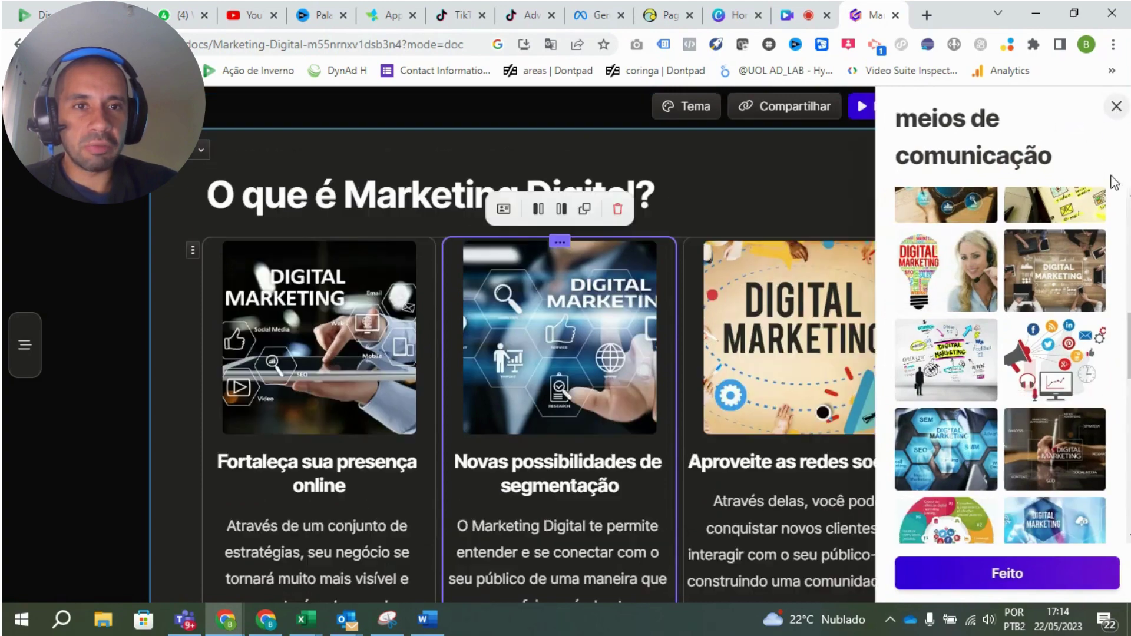
{"action": "left_click", "coordinate": [1117, 106]}
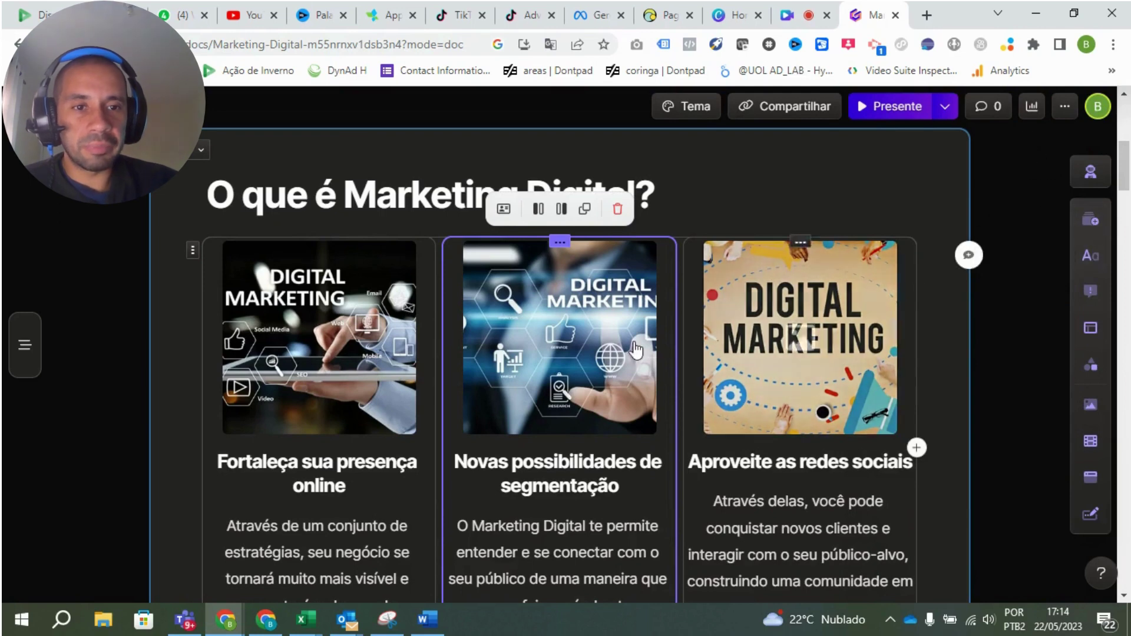
- Check the layout options of the image columns and the web image search for the "Novas possibilidades de segmentação" picture, and close the search
{"action": "left_click", "coordinate": [504, 211]}
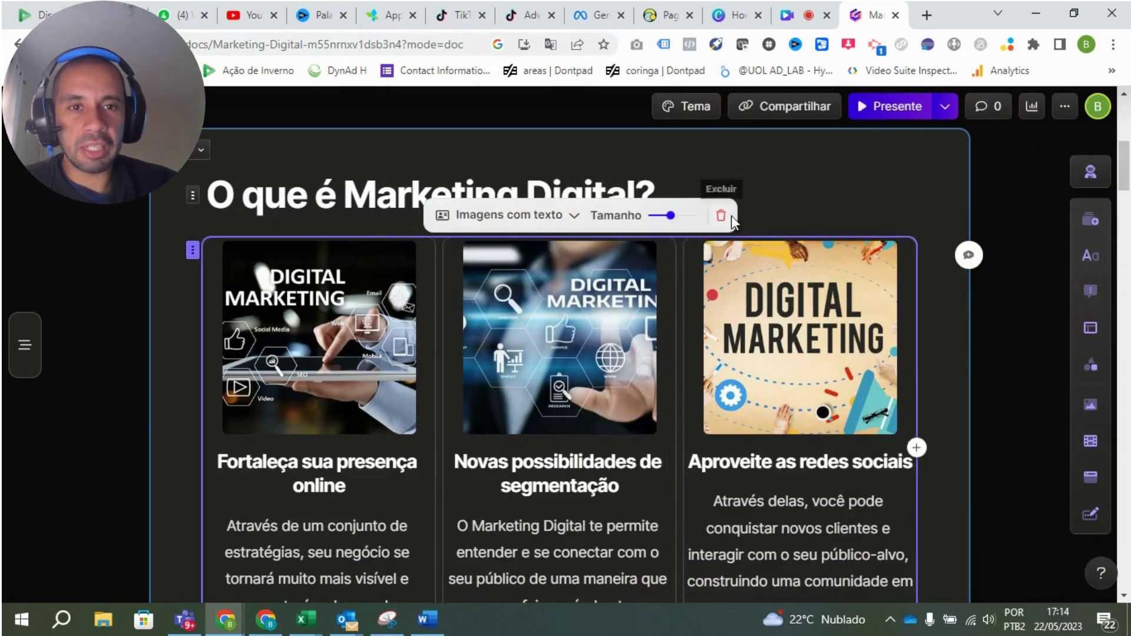
{"action": "left_click", "coordinate": [650, 324]}
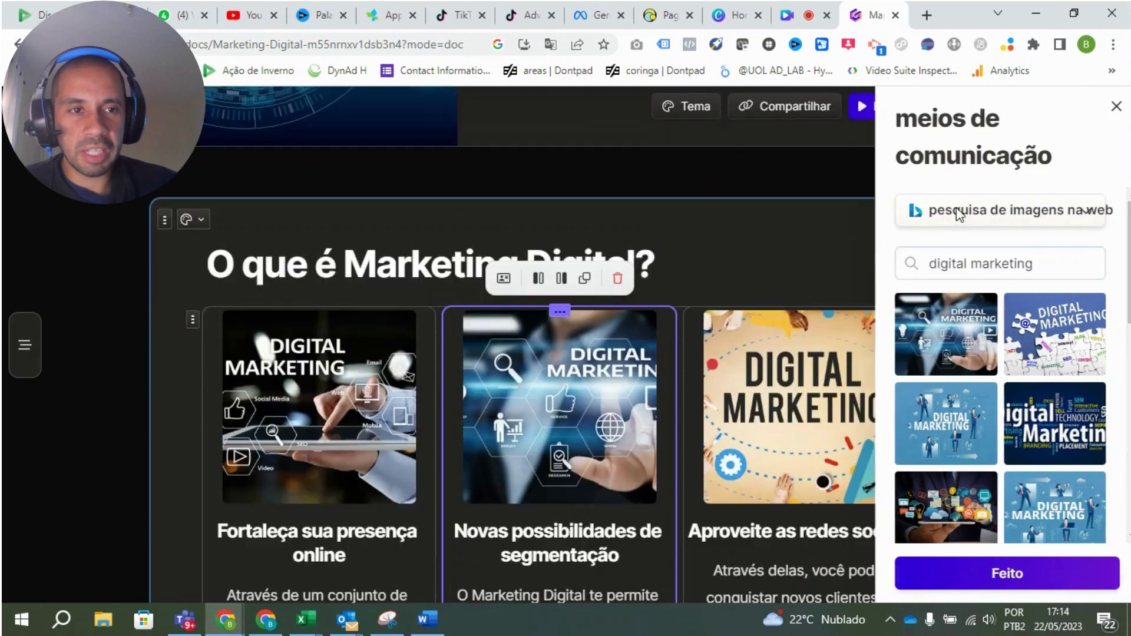
{"action": "left_click", "coordinate": [1108, 106]}
- Bring up the editing options of the "Maior ROI" column on the "Importância do Marketing Digital" card and dismiss them
{"action": "scroll", "coordinate": [821, 382], "scroll_direction": "down", "scroll_amount": 10}
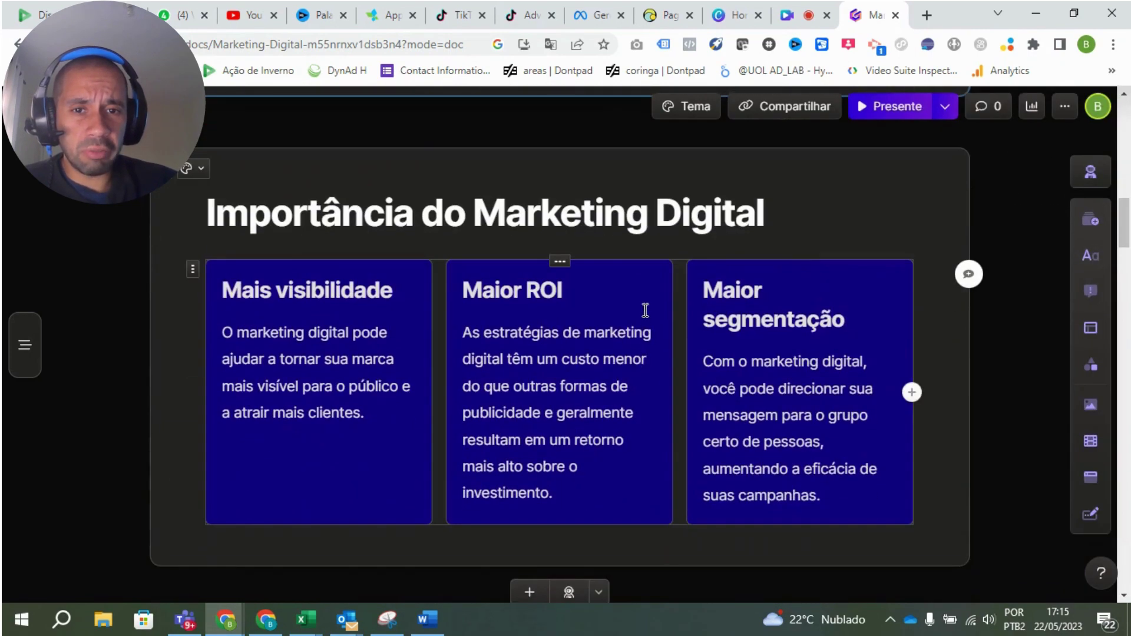
{"action": "left_click", "coordinate": [645, 310]}
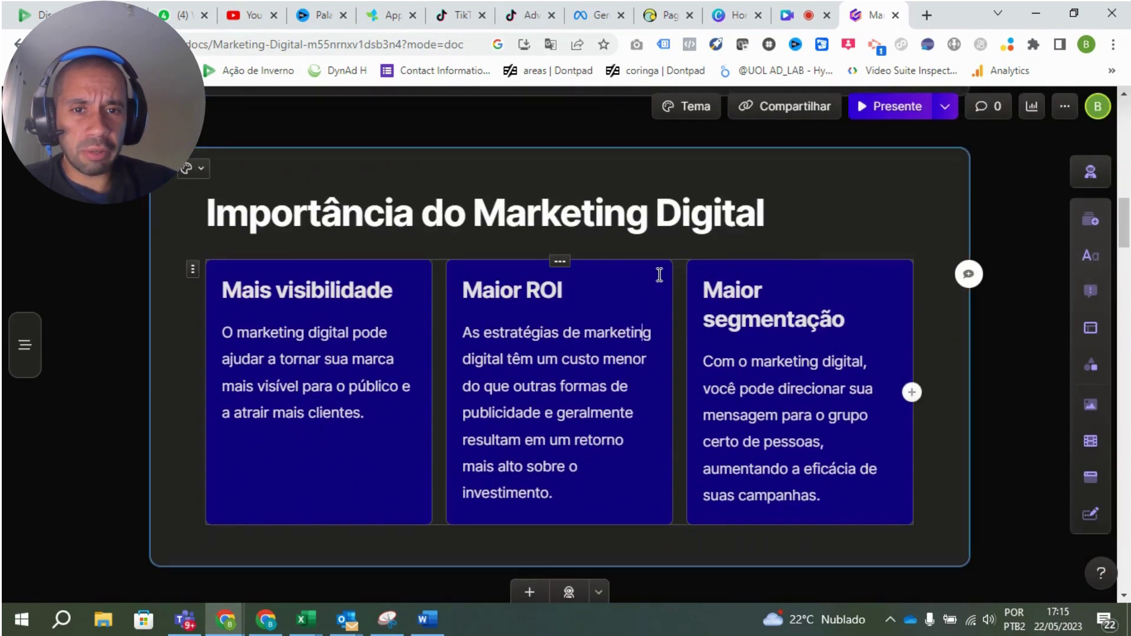
{"action": "left_click", "coordinate": [550, 267]}
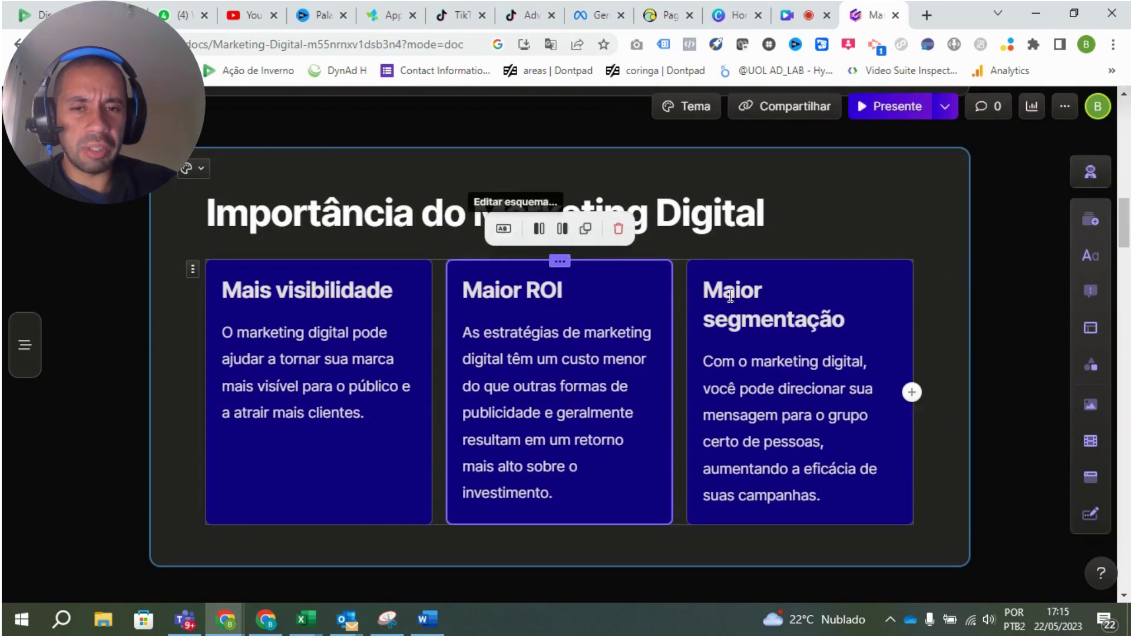
{"action": "left_click", "coordinate": [1043, 277]}
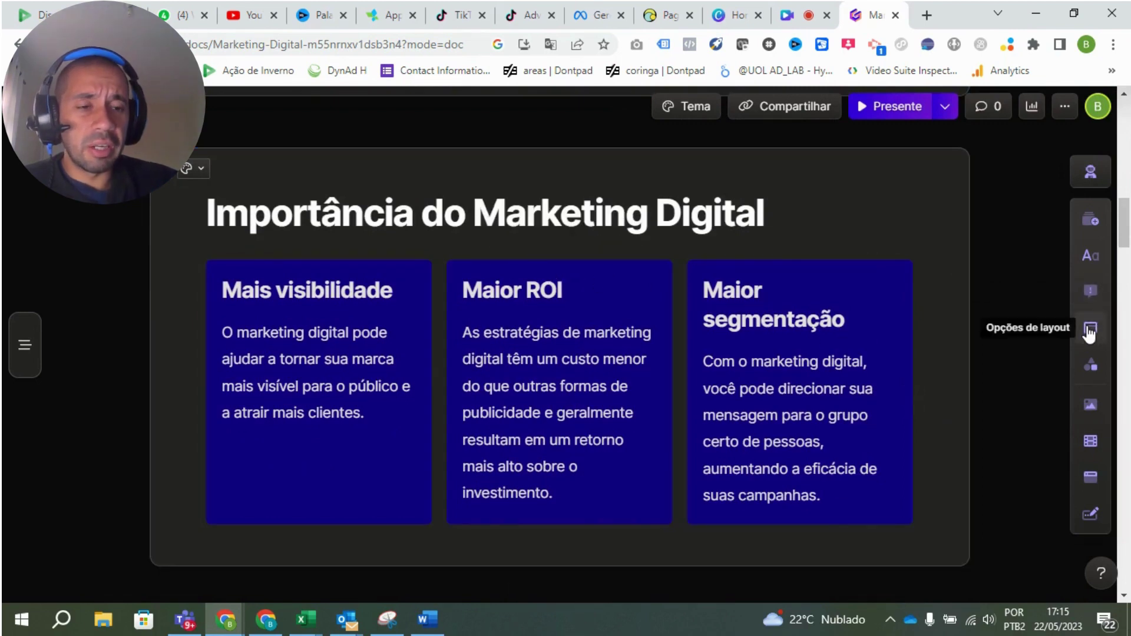
- Try out a clickable button element in the "Maior ROI" column and delete it again
{"action": "left_click", "coordinate": [1091, 514]}
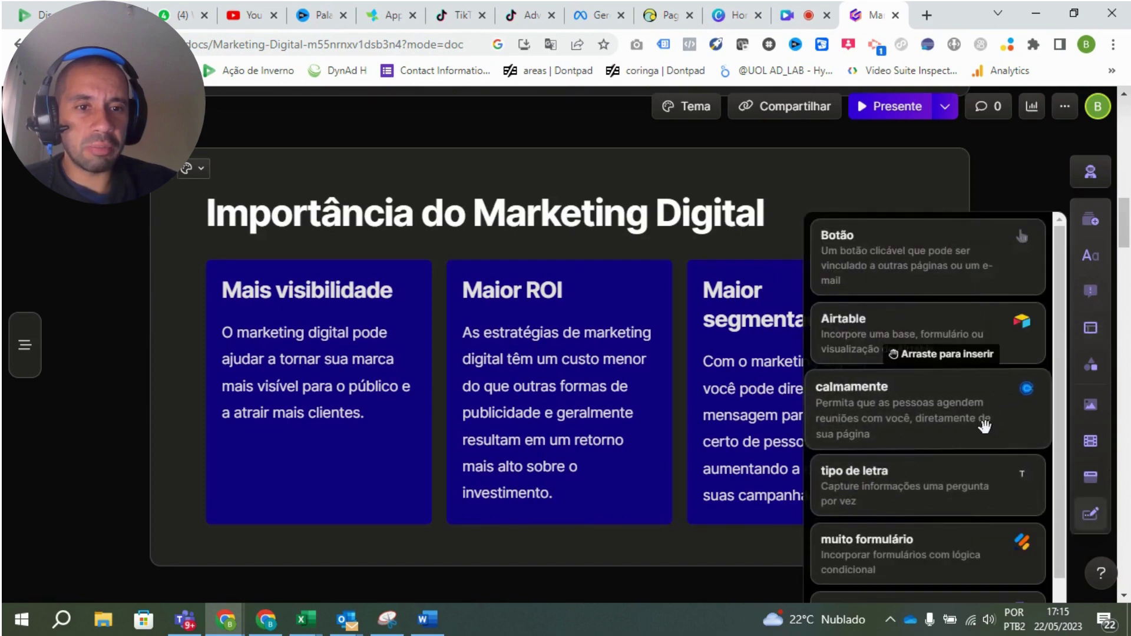
{"action": "scroll", "coordinate": [978, 353], "scroll_direction": "down", "scroll_amount": 1}
{"action": "scroll", "coordinate": [966, 306], "scroll_direction": "up", "scroll_amount": 1}
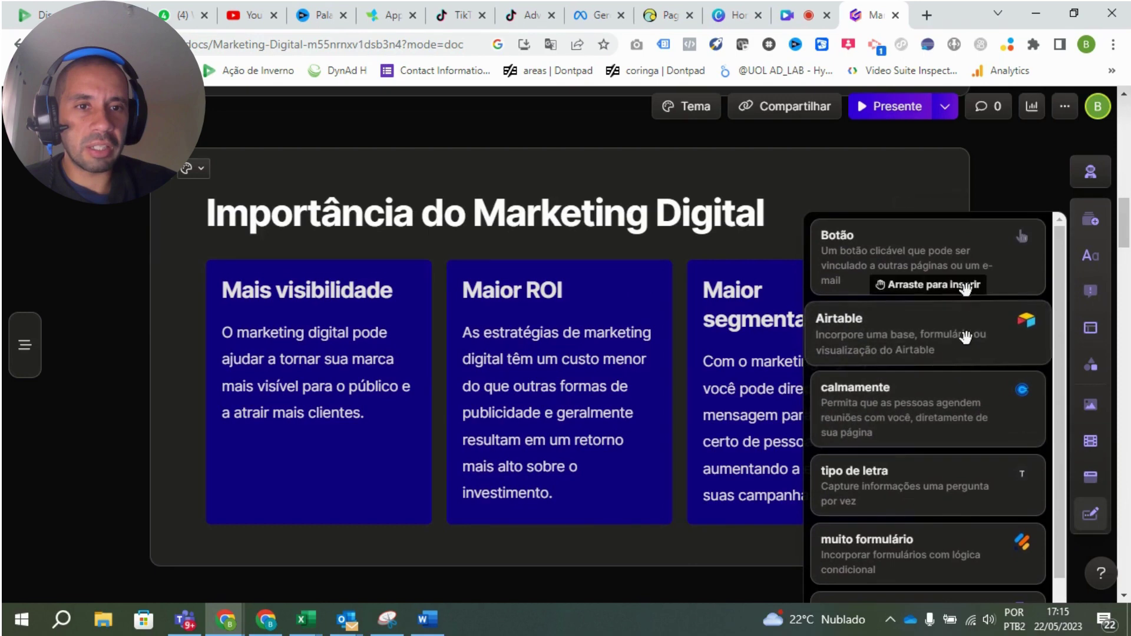
{"action": "left_click_drag", "start_coordinate": [966, 274], "coordinate": [674, 420]}
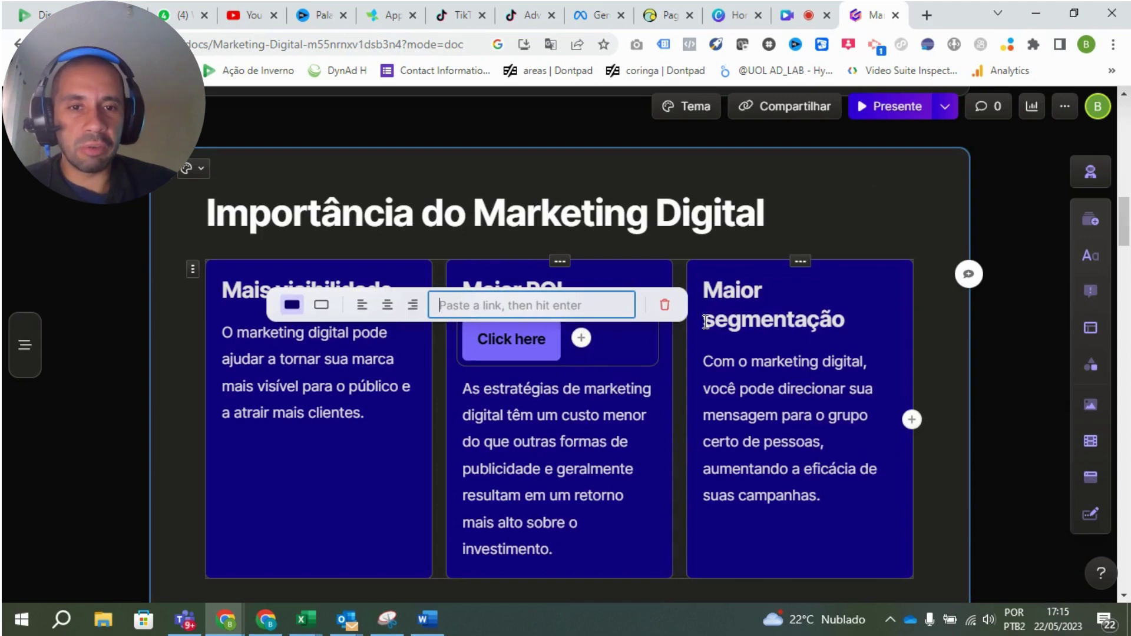
{"action": "left_click", "coordinate": [665, 304]}
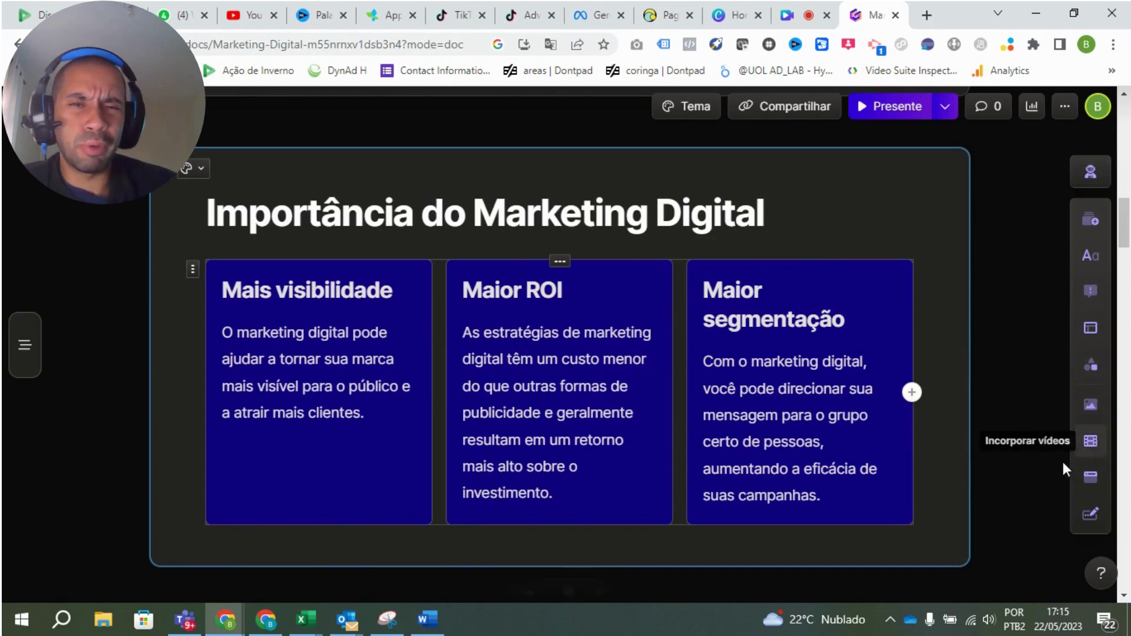
- Examine the presentation's view analytics, including the unique viewers chart and viewer list, and close them
{"action": "scroll", "coordinate": [816, 472], "scroll_direction": "down", "scroll_amount": 15}
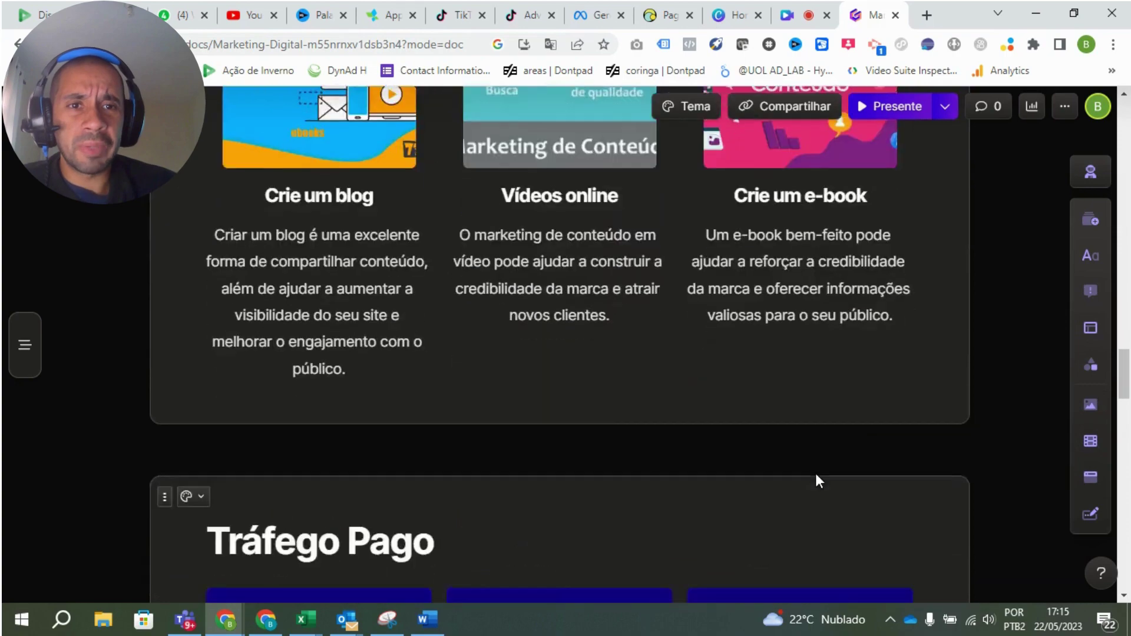
{"action": "scroll", "coordinate": [815, 481], "scroll_direction": "down", "scroll_amount": 15}
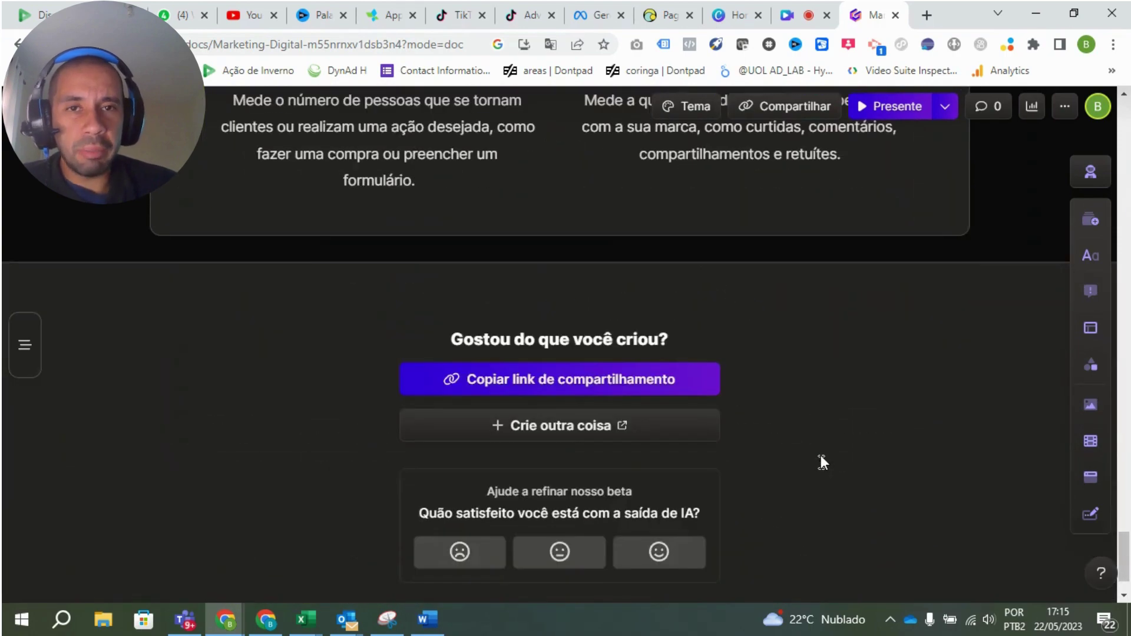
{"action": "scroll", "coordinate": [822, 454], "scroll_direction": "up", "scroll_amount": 8}
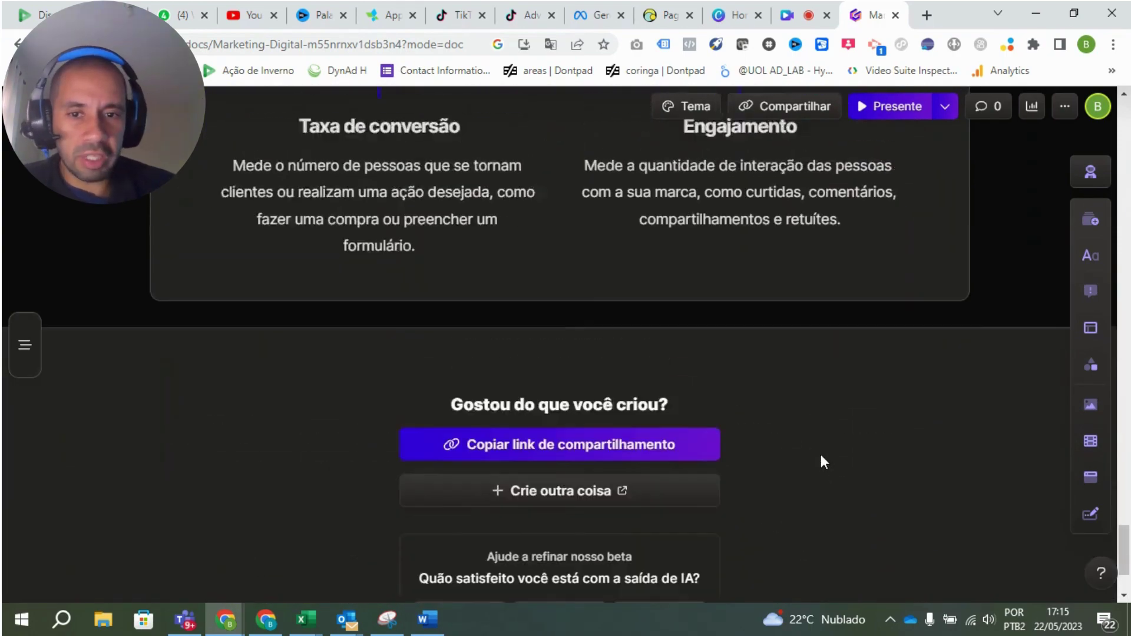
{"action": "scroll", "coordinate": [822, 455], "scroll_direction": "up", "scroll_amount": 8}
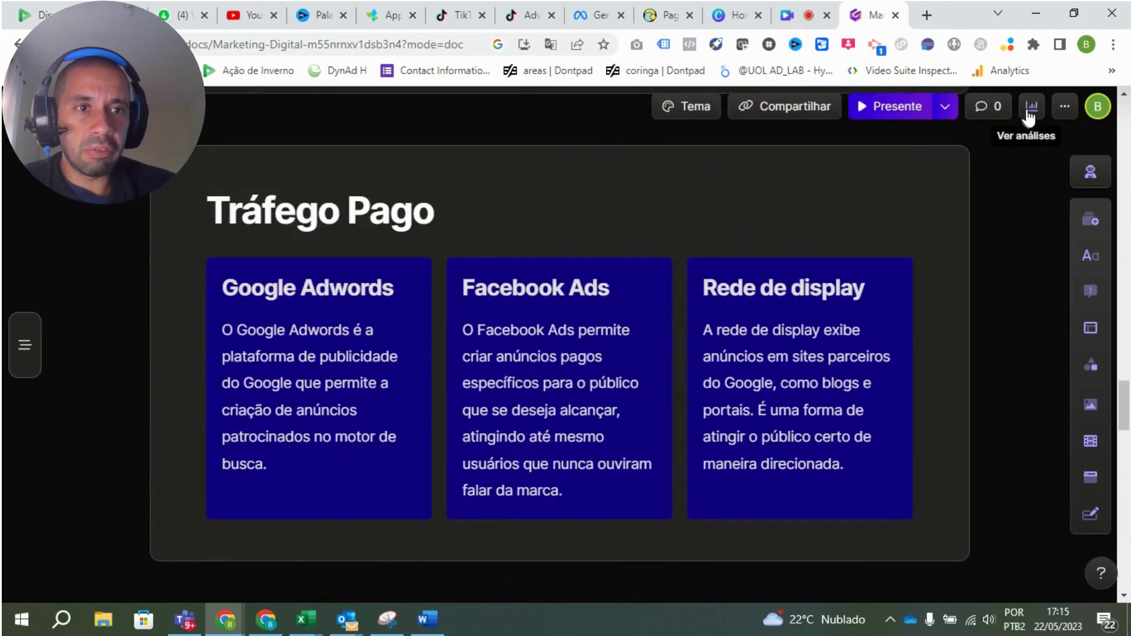
{"action": "left_click", "coordinate": [1031, 107]}
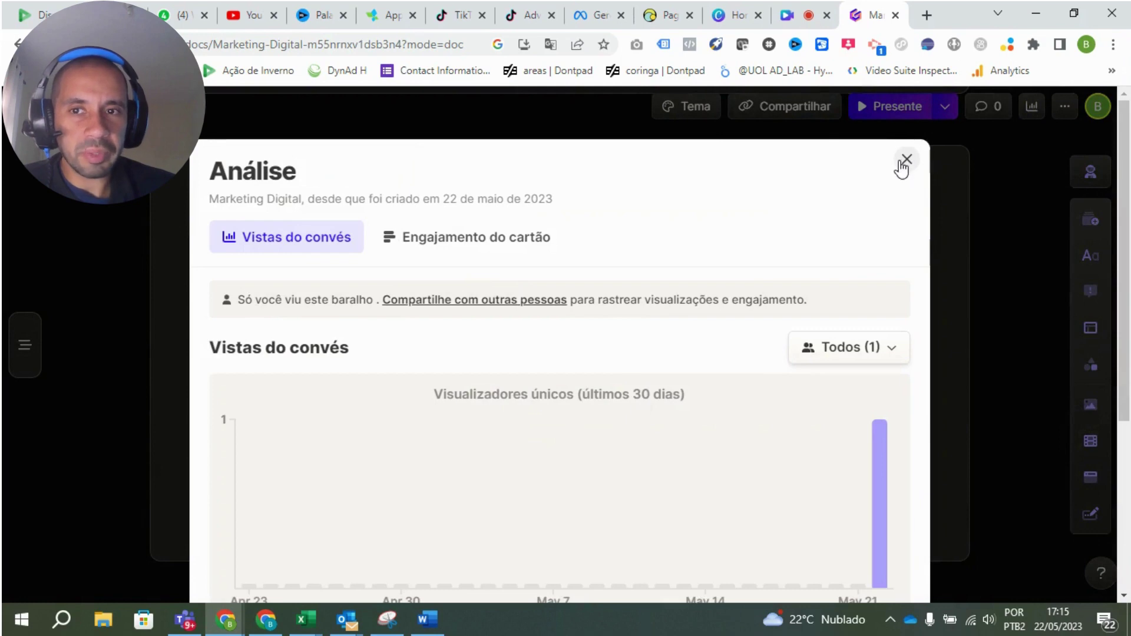
{"action": "scroll", "coordinate": [632, 343], "scroll_direction": "down", "scroll_amount": 4}
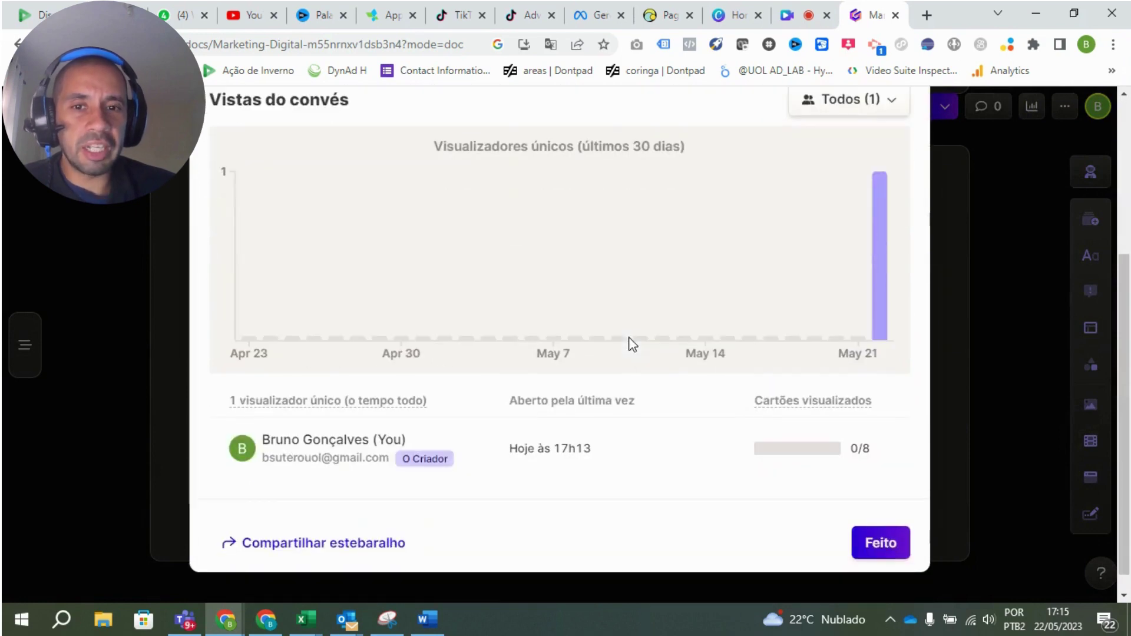
{"action": "scroll", "coordinate": [853, 269], "scroll_direction": "up", "scroll_amount": 4}
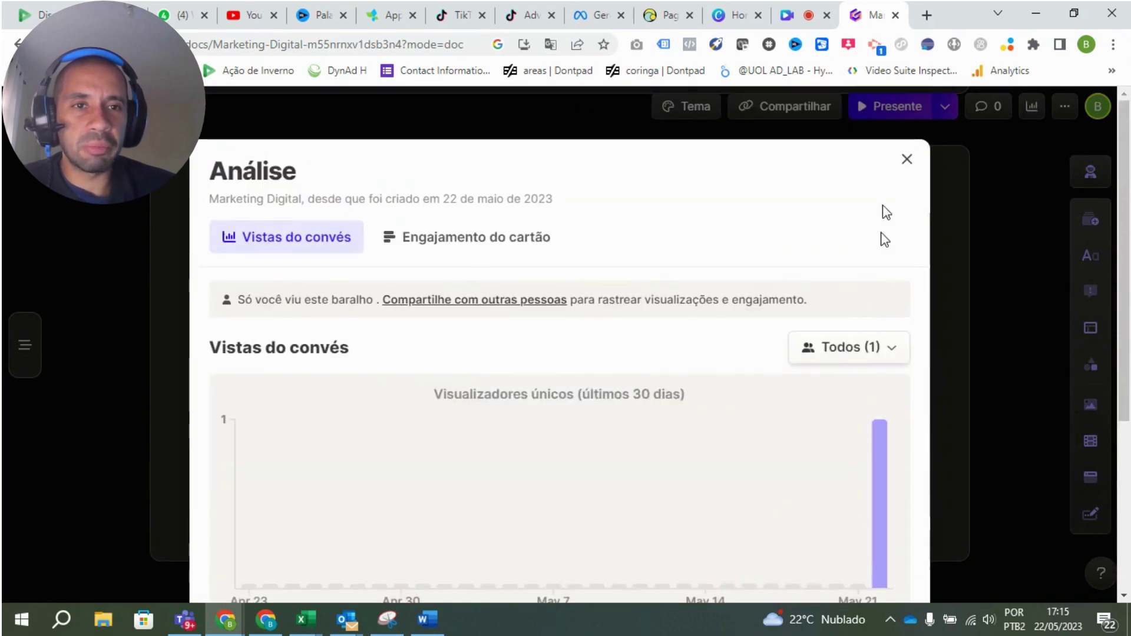
{"action": "left_click", "coordinate": [915, 170]}
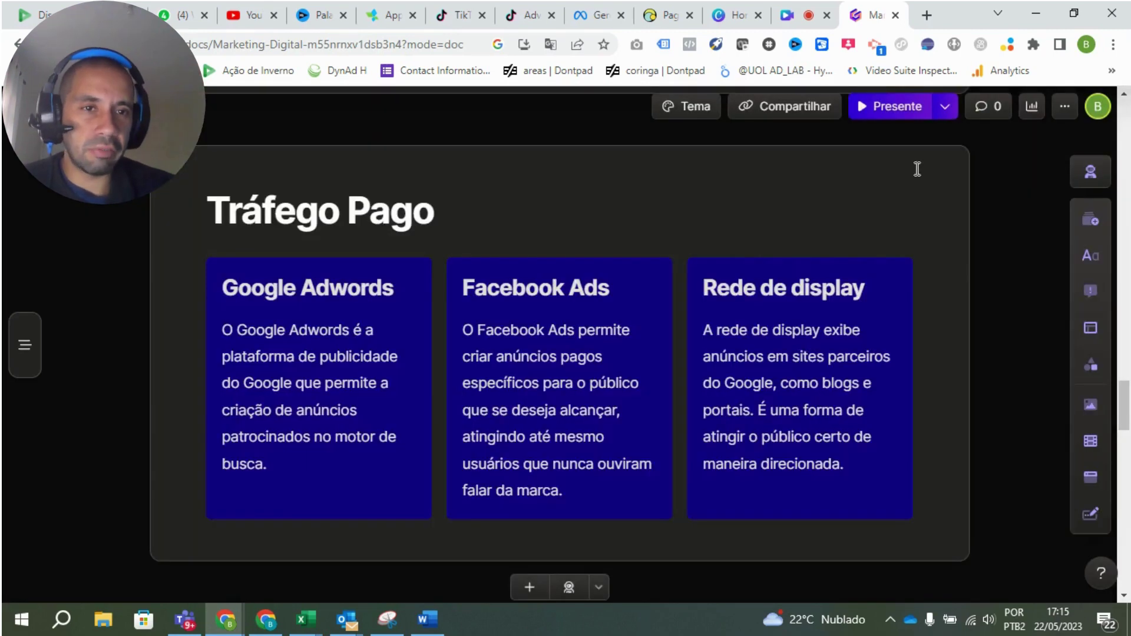
- Draft the comment "trocar" on the presentation and close the comments without posting it
{"action": "left_click", "coordinate": [992, 108]}
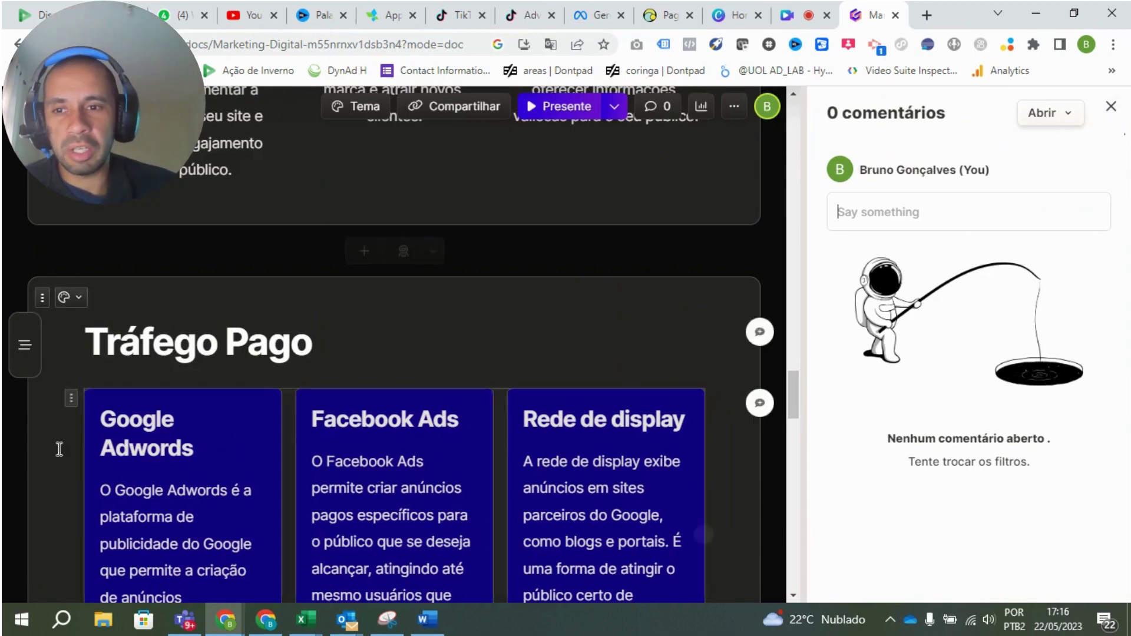
{"action": "left_click", "coordinate": [193, 448]}
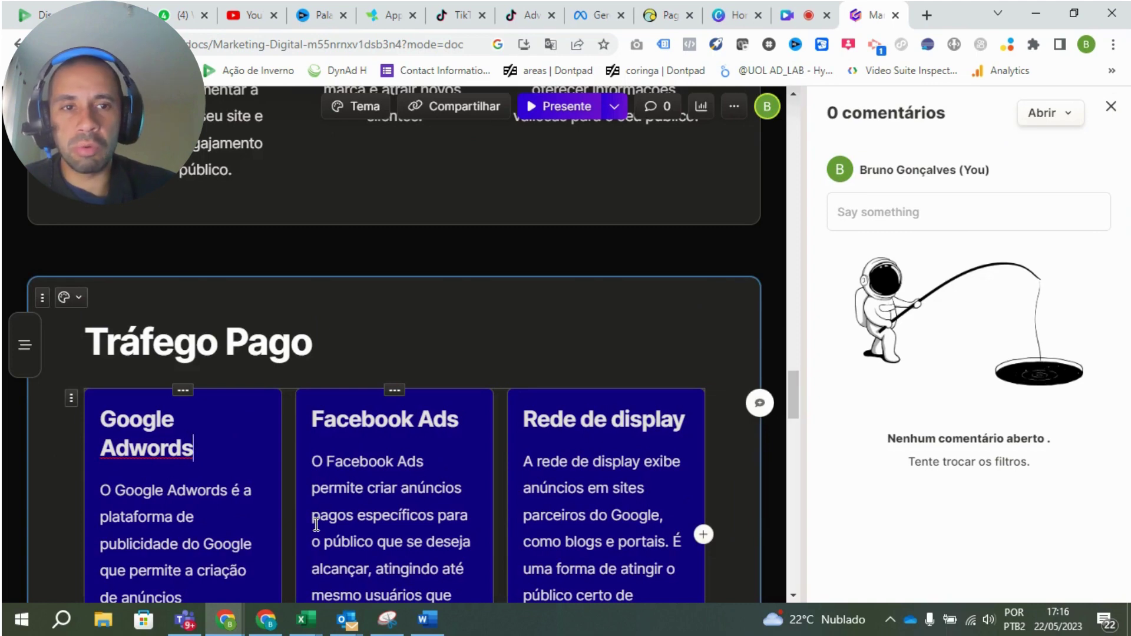
{"action": "left_click", "coordinate": [1014, 204]}
{"action": "type", "text": "t"}
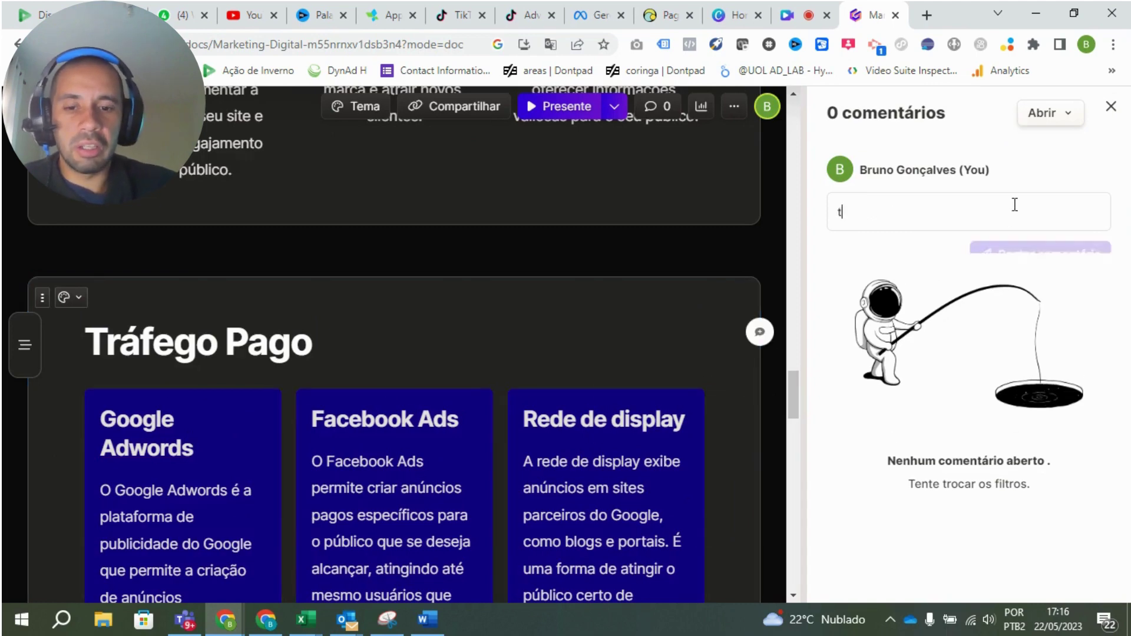
{"action": "type", "text": "rocar"}
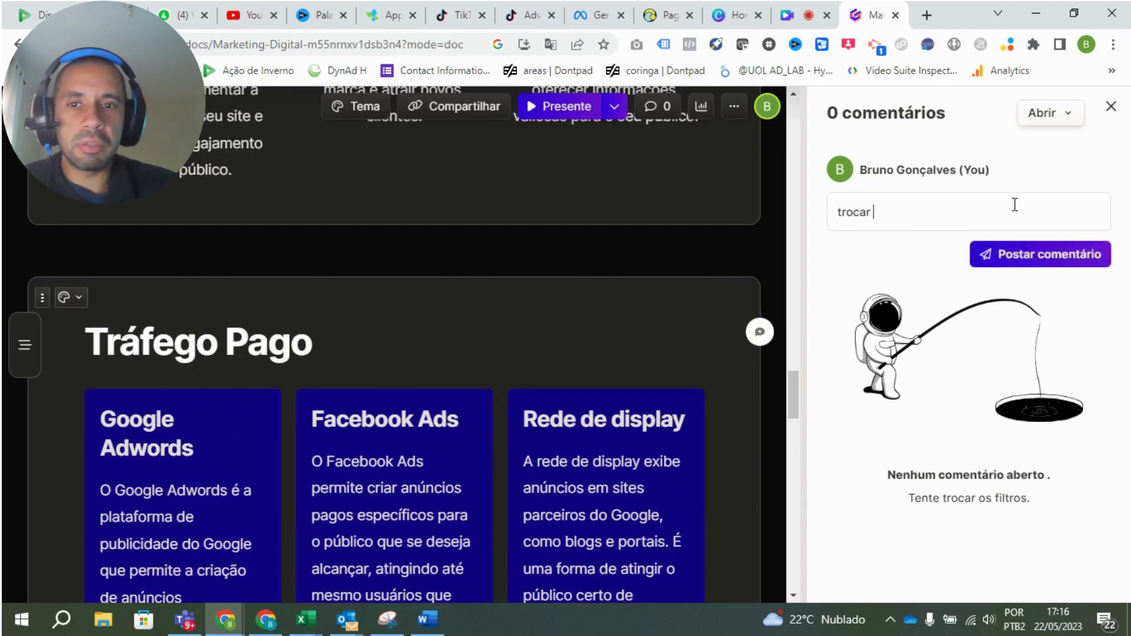
{"action": "left_click", "coordinate": [1112, 109]}
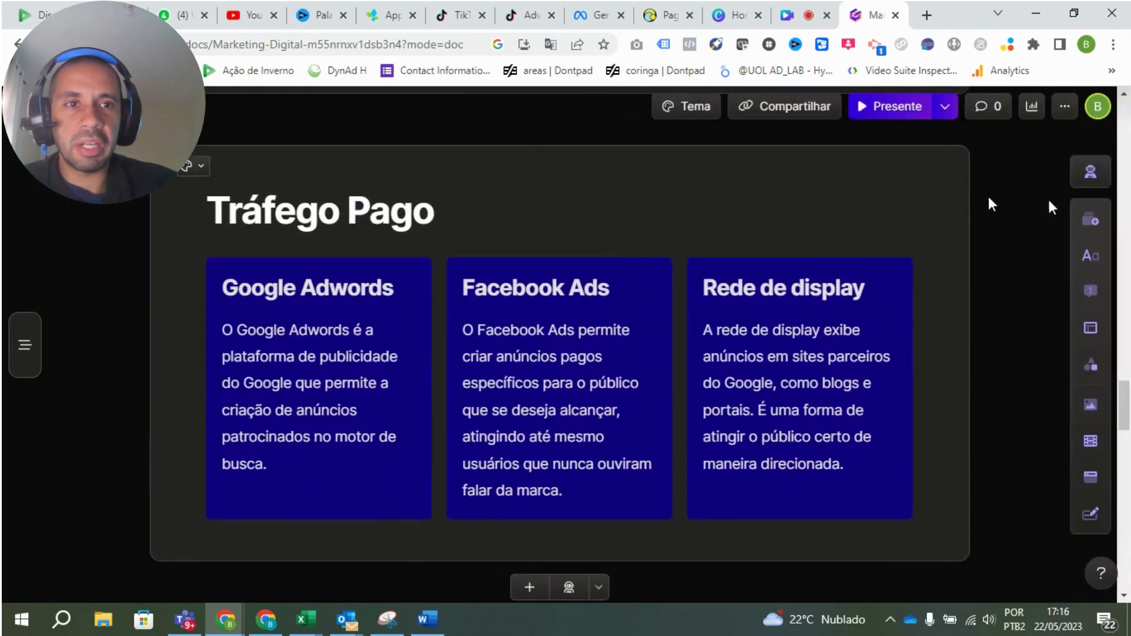
- Try public sharing of the presentation by enabling public access, turn it off again, and close the sharing settings
{"action": "left_click", "coordinate": [800, 108]}
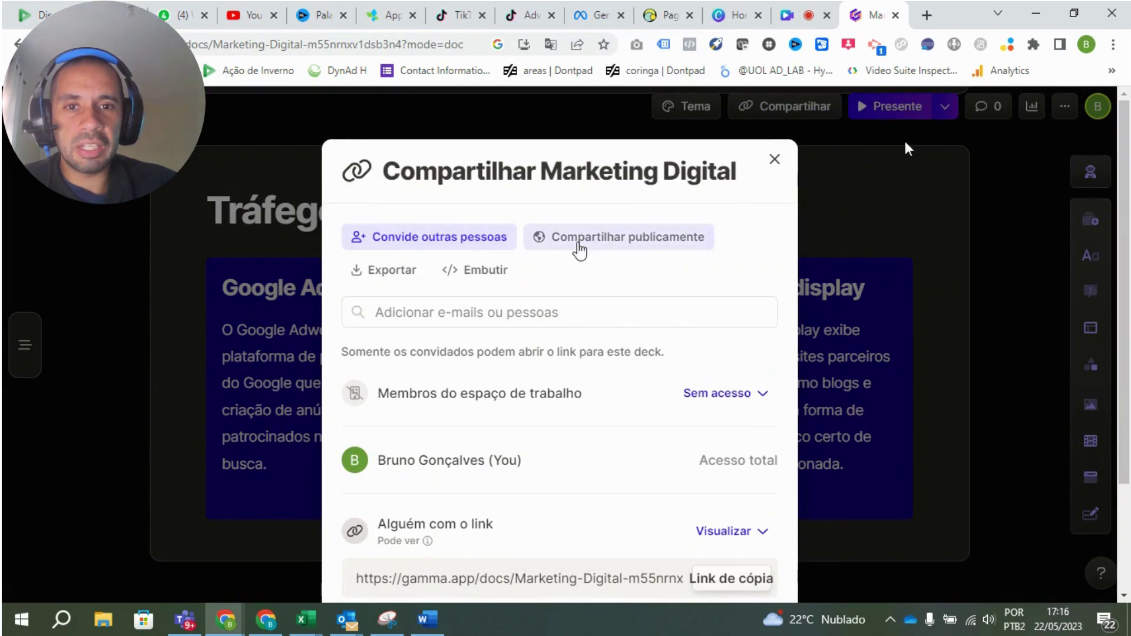
{"action": "left_click", "coordinate": [578, 245]}
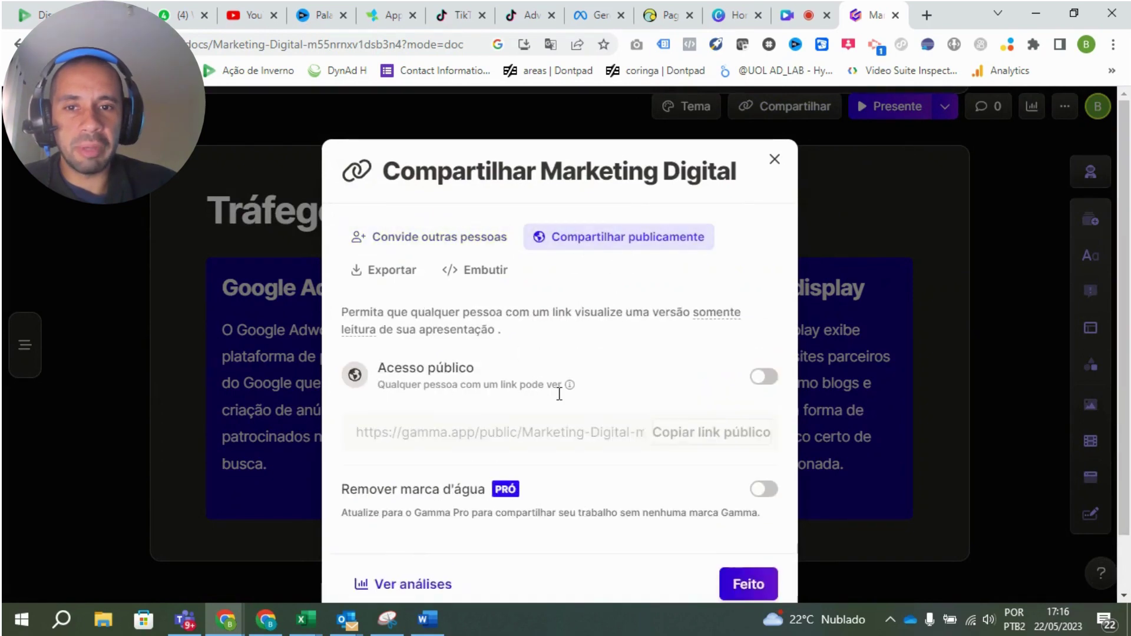
{"action": "left_click", "coordinate": [766, 381]}
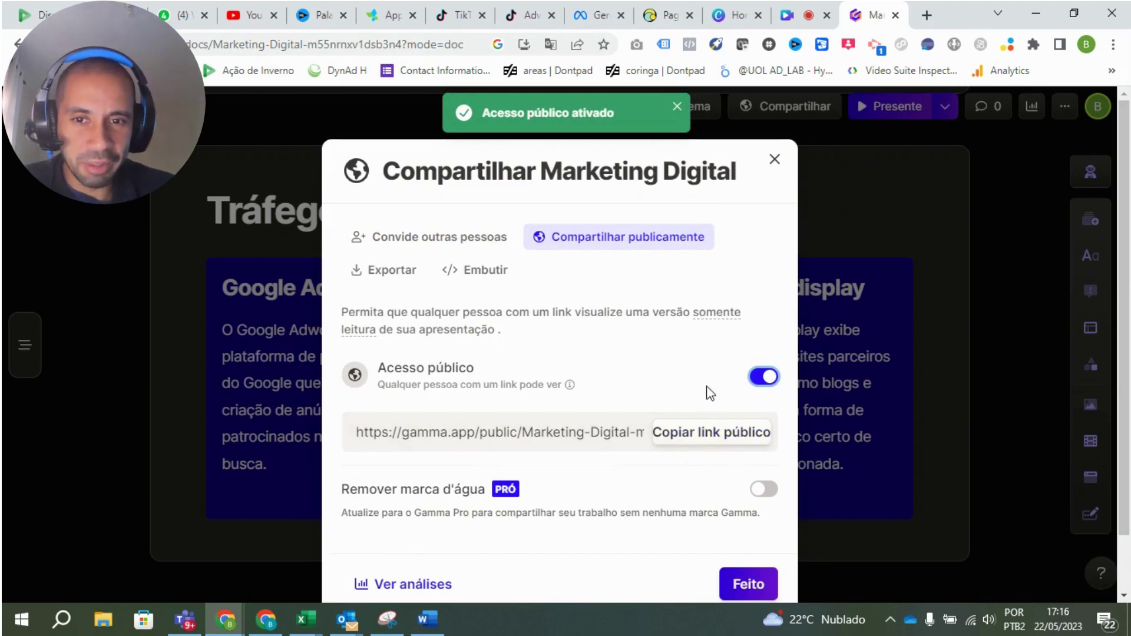
{"action": "left_click", "coordinate": [530, 432]}
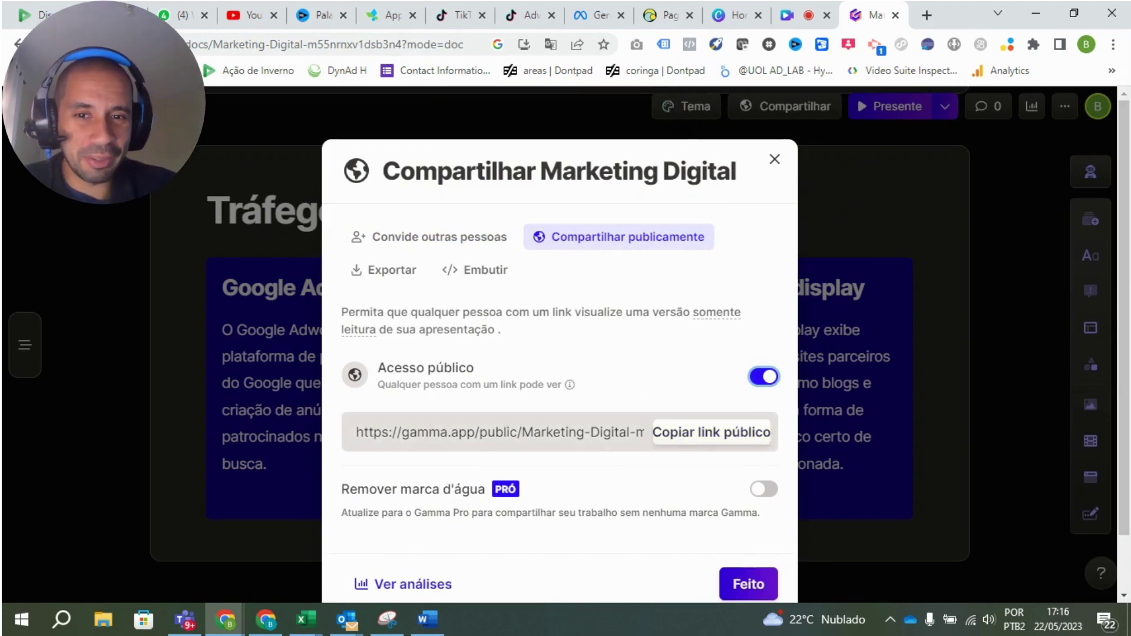
{"action": "left_click", "coordinate": [767, 379]}
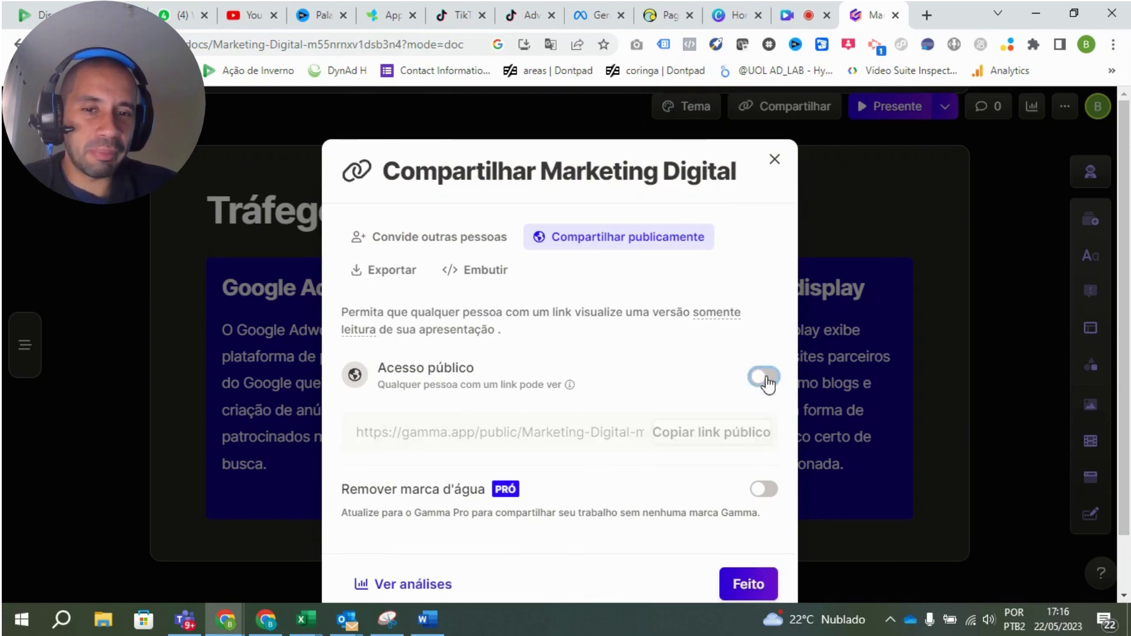
{"action": "left_click", "coordinate": [775, 160]}
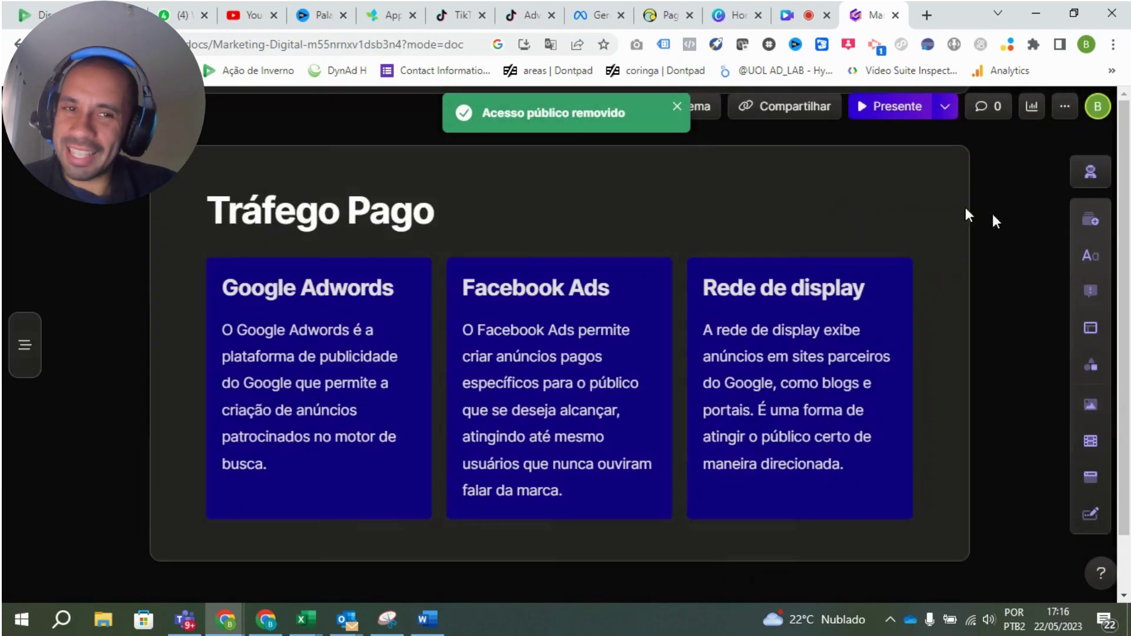
- Export the presentation as a PDF
{"action": "left_click", "coordinate": [1065, 110]}
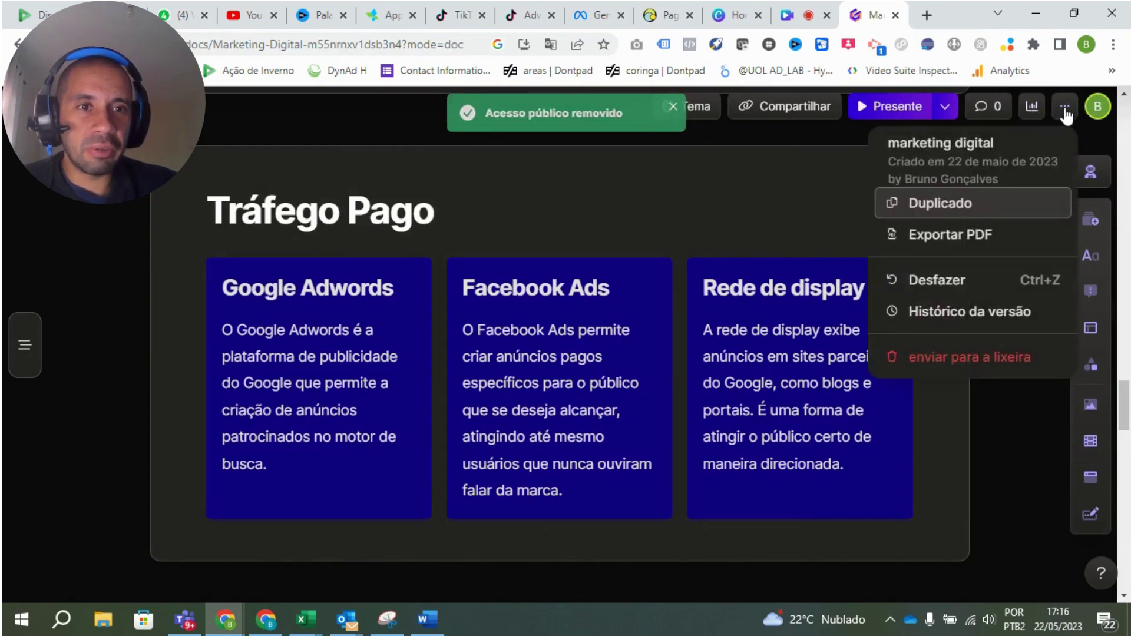
{"action": "left_click", "coordinate": [947, 236]}
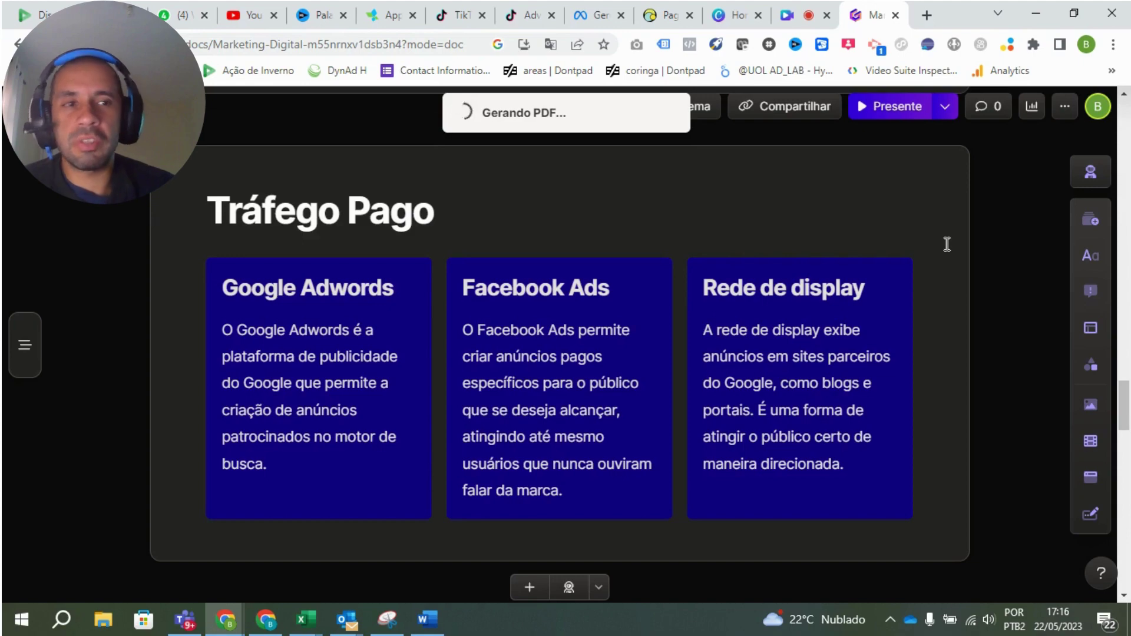
{"action": "scroll", "coordinate": [947, 244], "scroll_direction": "up", "scroll_amount": 20}
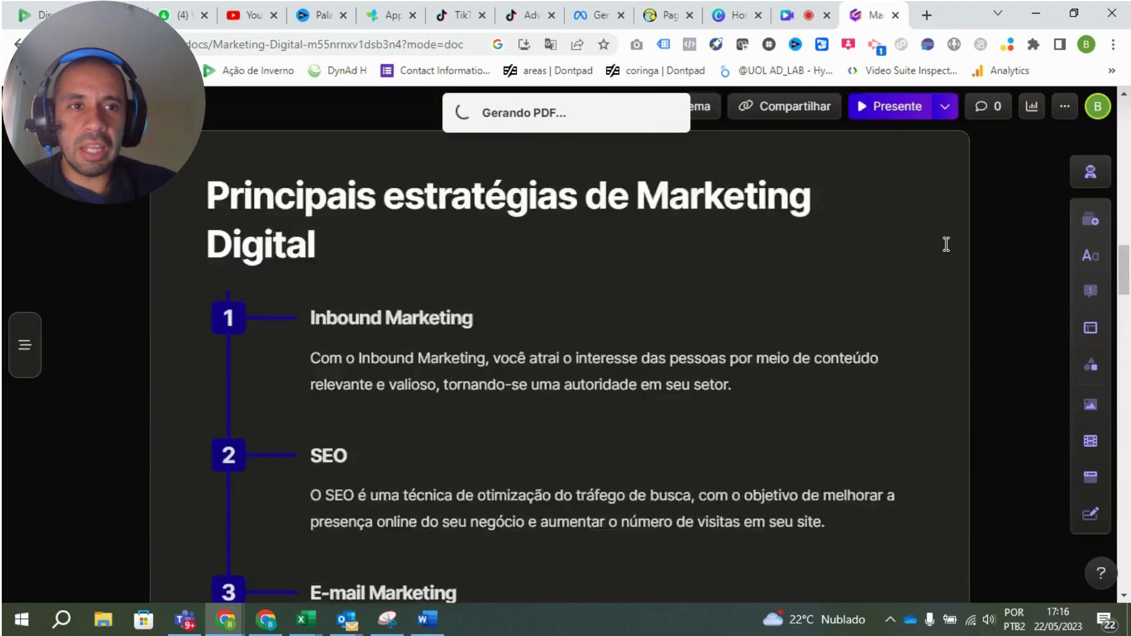
{"action": "left_click", "coordinate": [1064, 107]}
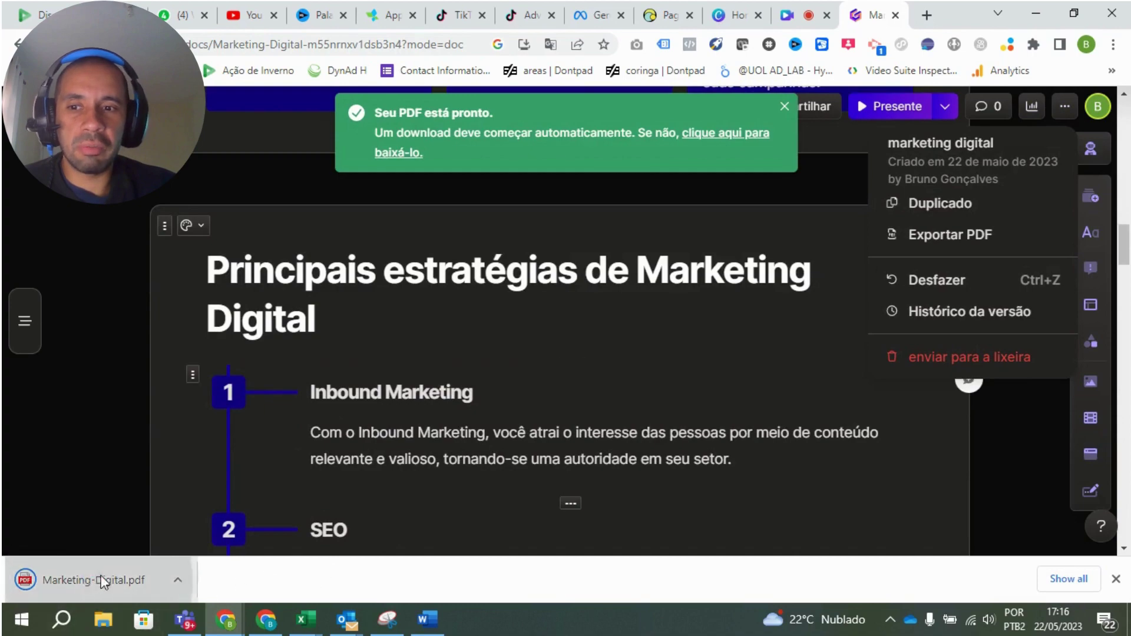
- Open the downloaded Marketing-Digital.pdf and review its pages from the title to "Tráfego Pago"
{"action": "left_click", "coordinate": [98, 581]}
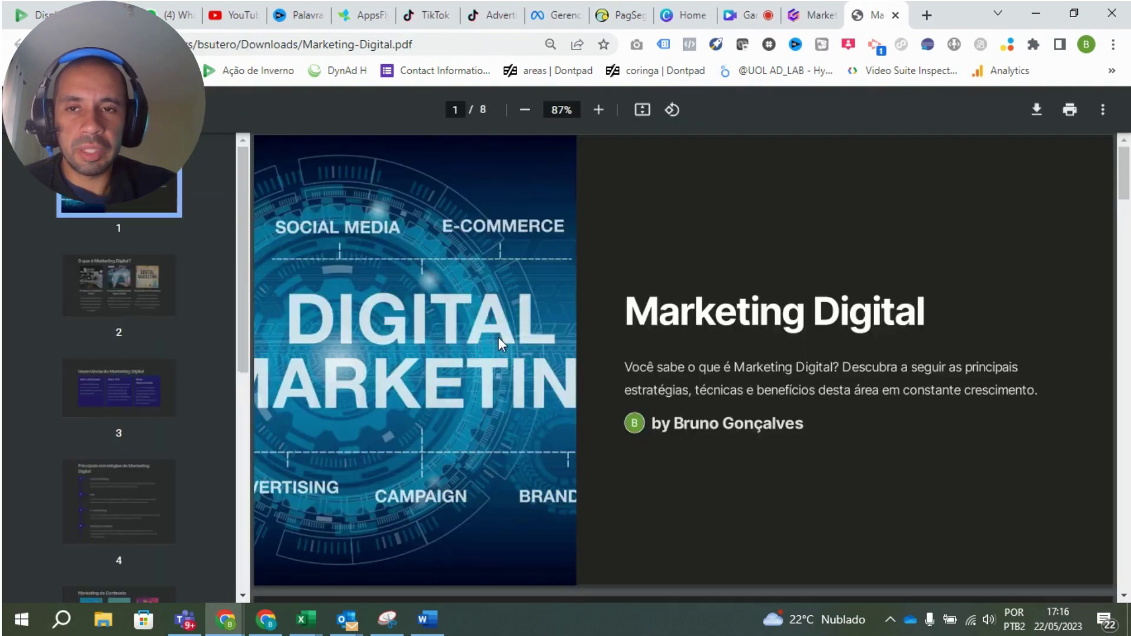
{"action": "scroll", "coordinate": [497, 337], "scroll_direction": "down", "scroll_amount": 10}
{"action": "scroll", "coordinate": [499, 339], "scroll_direction": "down", "scroll_amount": 20}
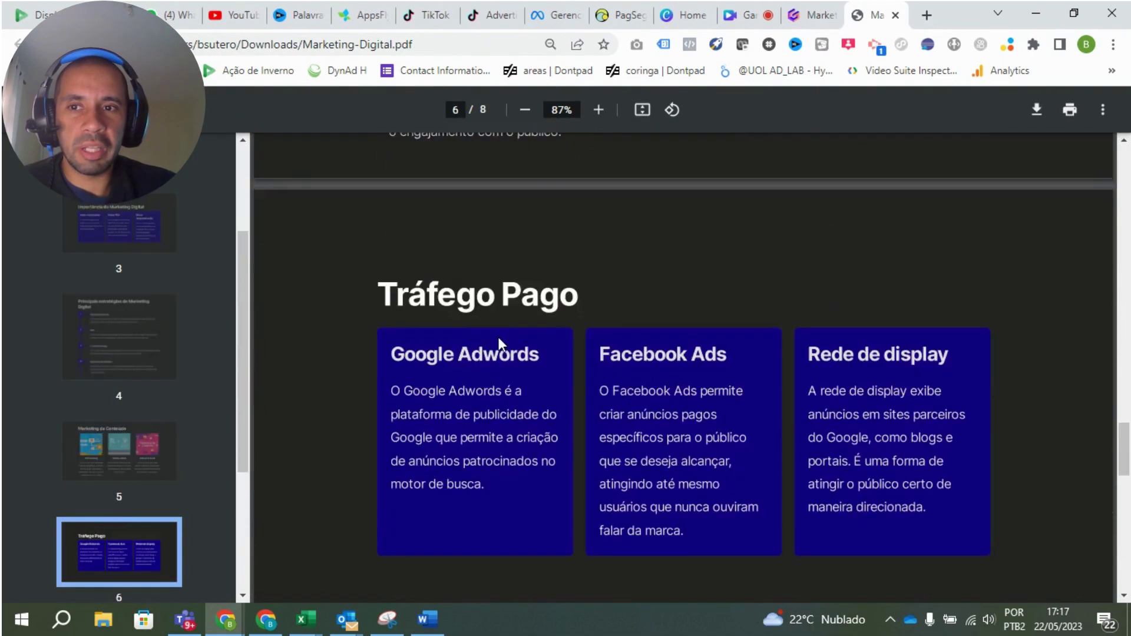
- Close the exported PDF, return to the presentation, dismiss the export notification and go back to the title card
{"action": "left_click", "coordinate": [895, 15]}
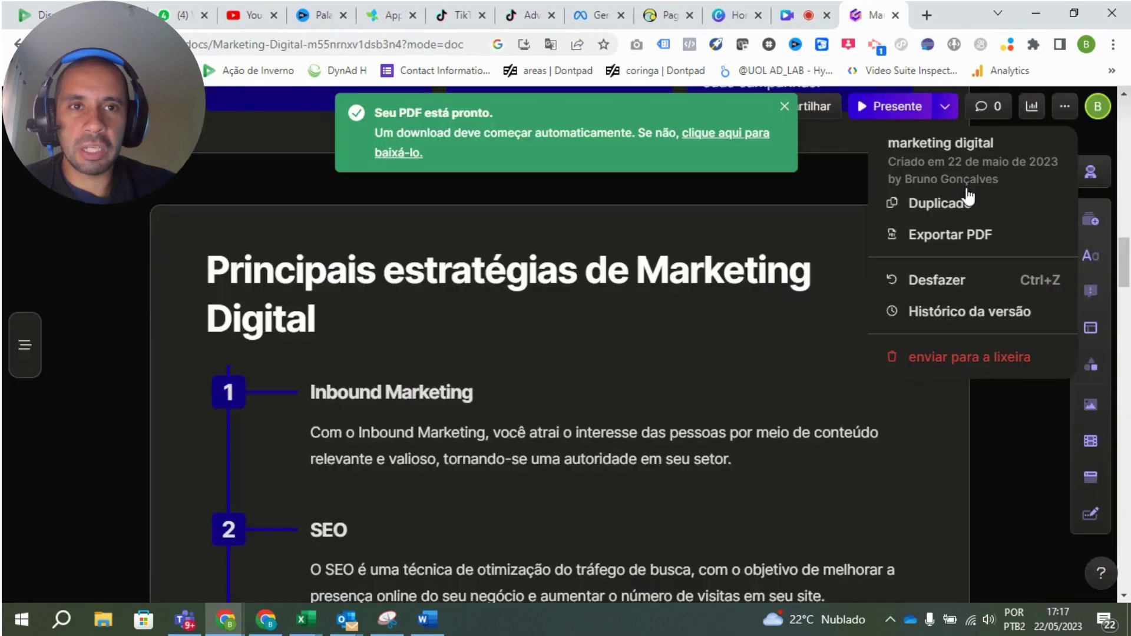
{"action": "left_click", "coordinate": [829, 194]}
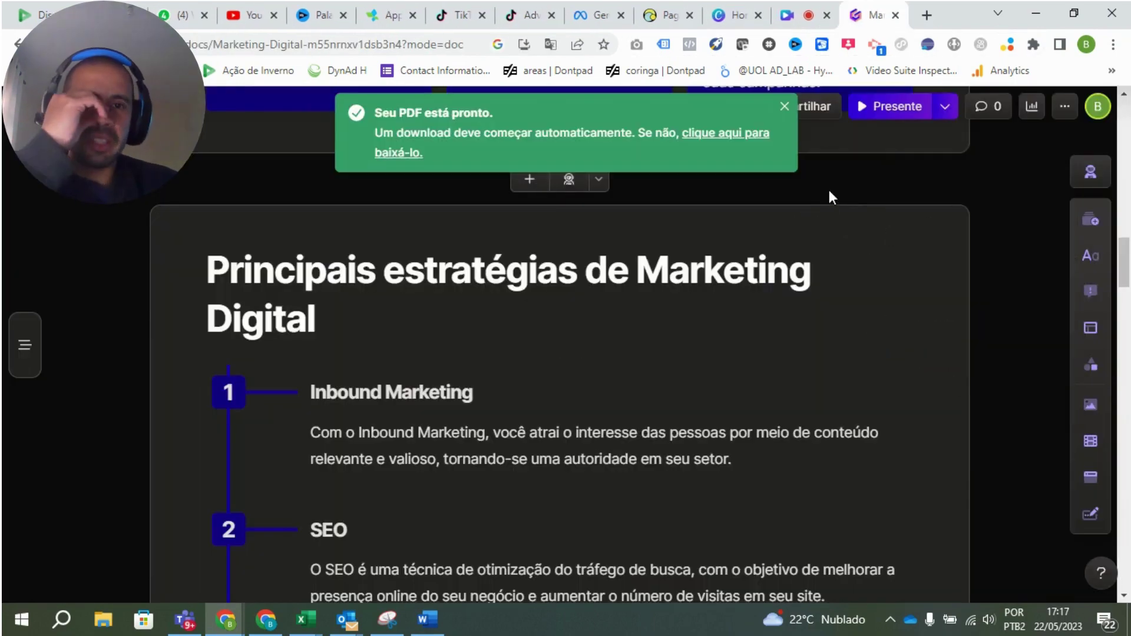
{"action": "scroll", "coordinate": [737, 260], "scroll_direction": "up", "scroll_amount": 1}
{"action": "scroll", "coordinate": [737, 260], "scroll_direction": "up", "scroll_amount": 15}
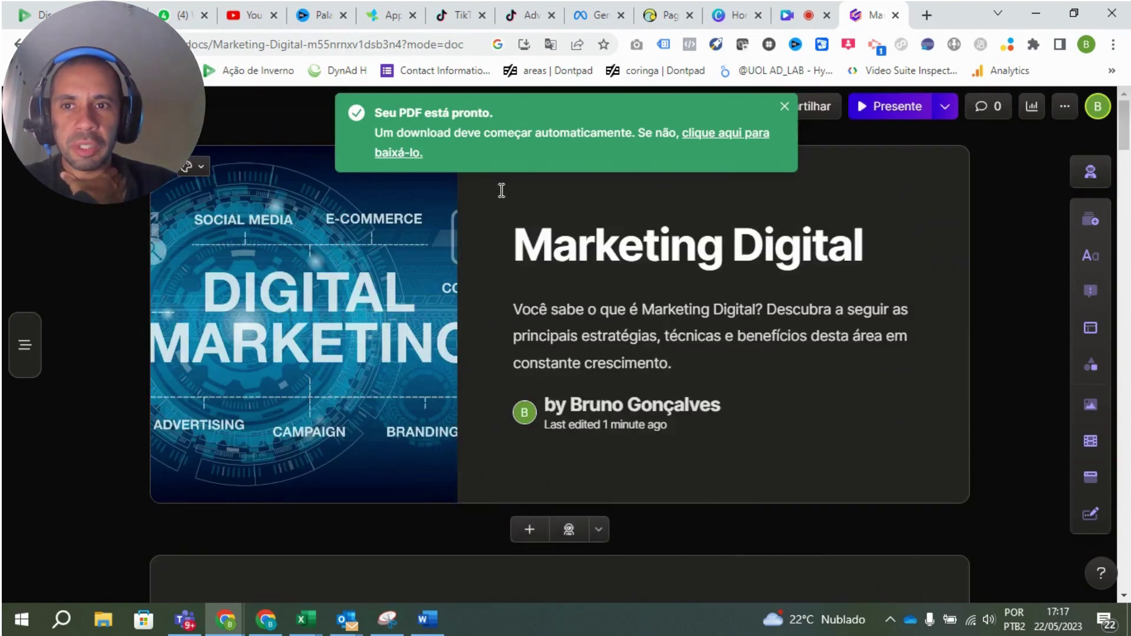
{"action": "scroll", "coordinate": [396, 193], "scroll_direction": "down", "scroll_amount": 15}
{"action": "scroll", "coordinate": [396, 193], "scroll_direction": "up", "scroll_amount": 15}
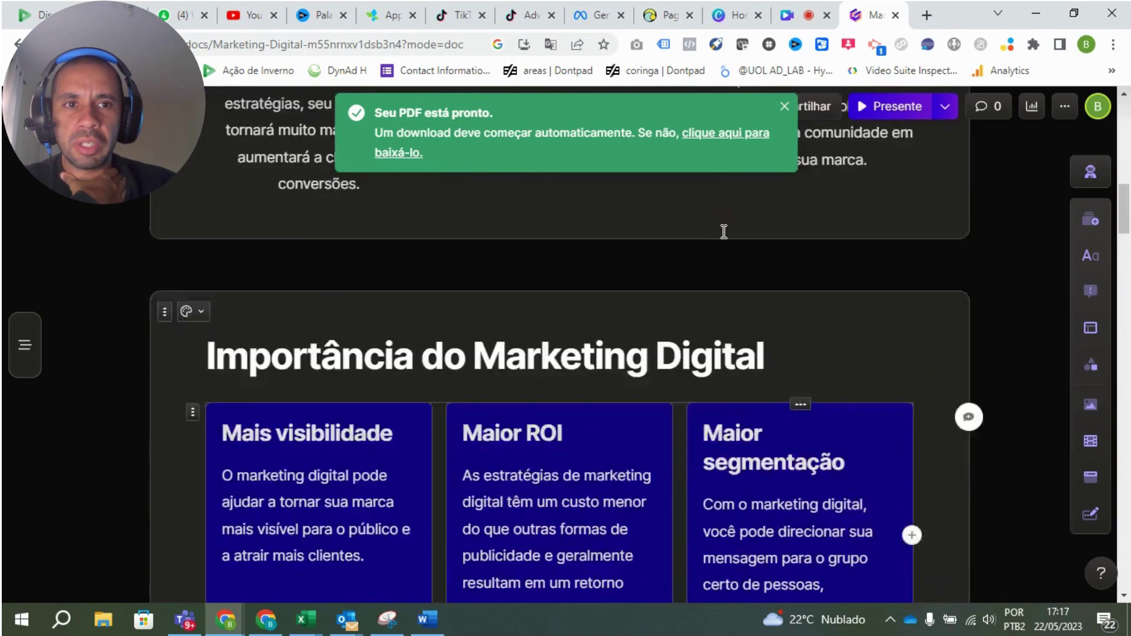
{"action": "scroll", "coordinate": [737, 188], "scroll_direction": "up", "scroll_amount": 5}
{"action": "left_click", "coordinate": [785, 107]}
{"action": "scroll", "coordinate": [1014, 270], "scroll_direction": "up", "scroll_amount": 6}
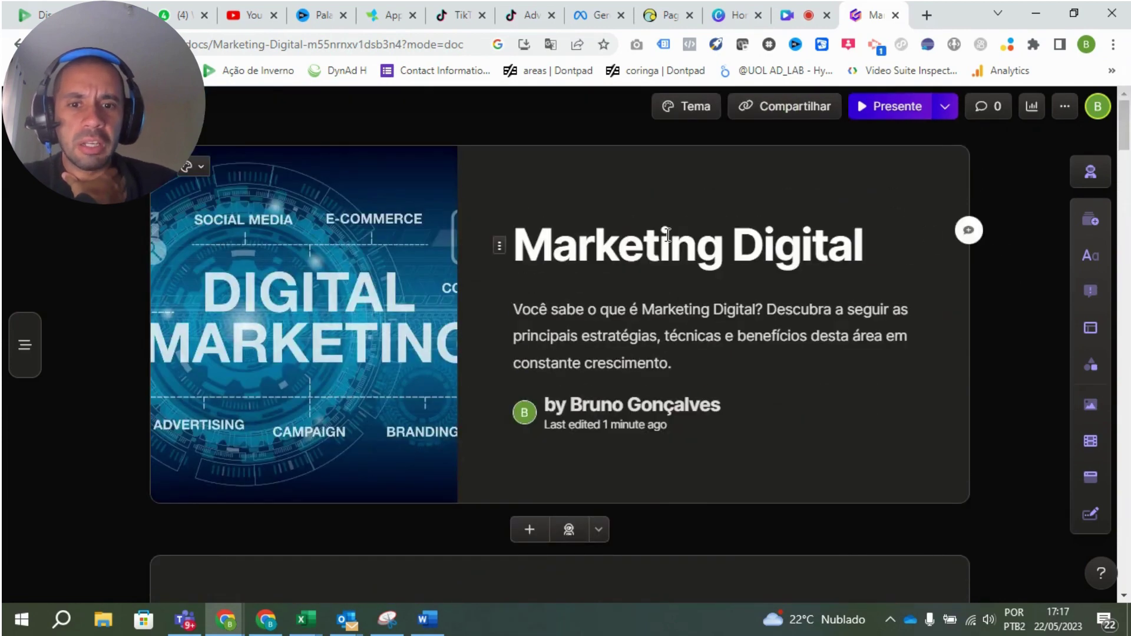
- Examine the title card's styling options and its author block, and close them without changing anything
{"action": "left_click", "coordinate": [200, 169]}
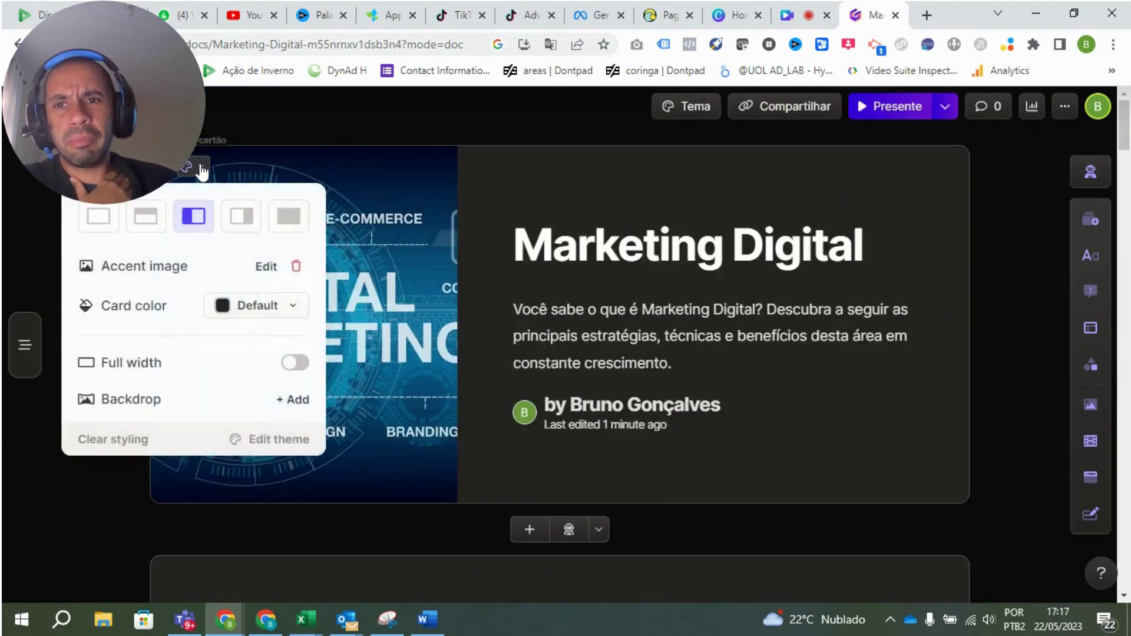
{"action": "left_click", "coordinate": [467, 115]}
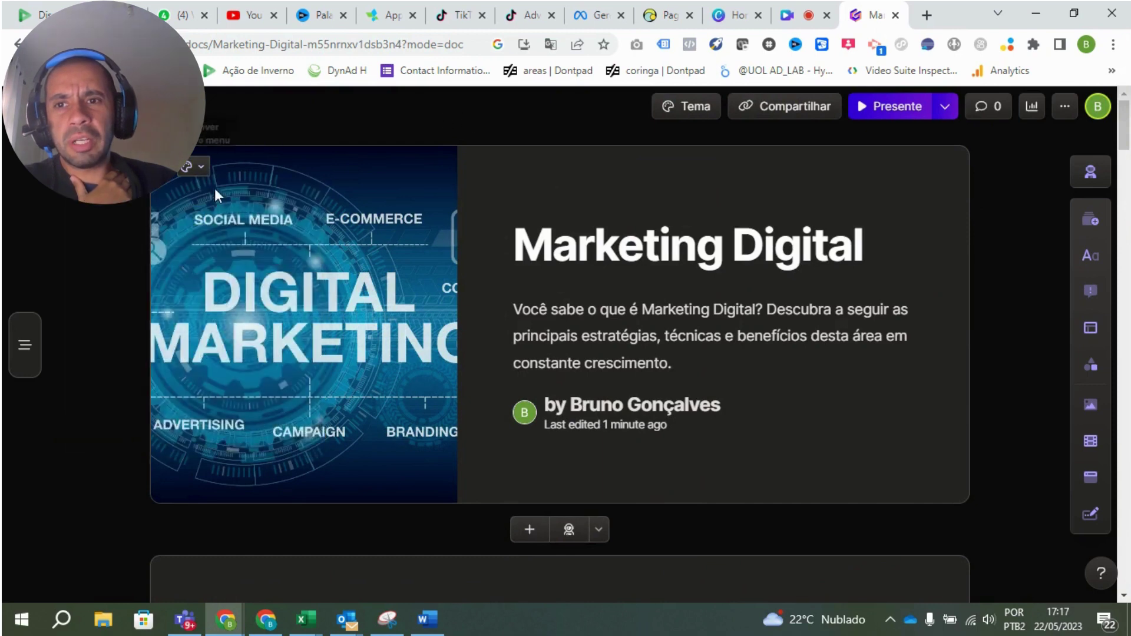
{"action": "left_click", "coordinate": [201, 170]}
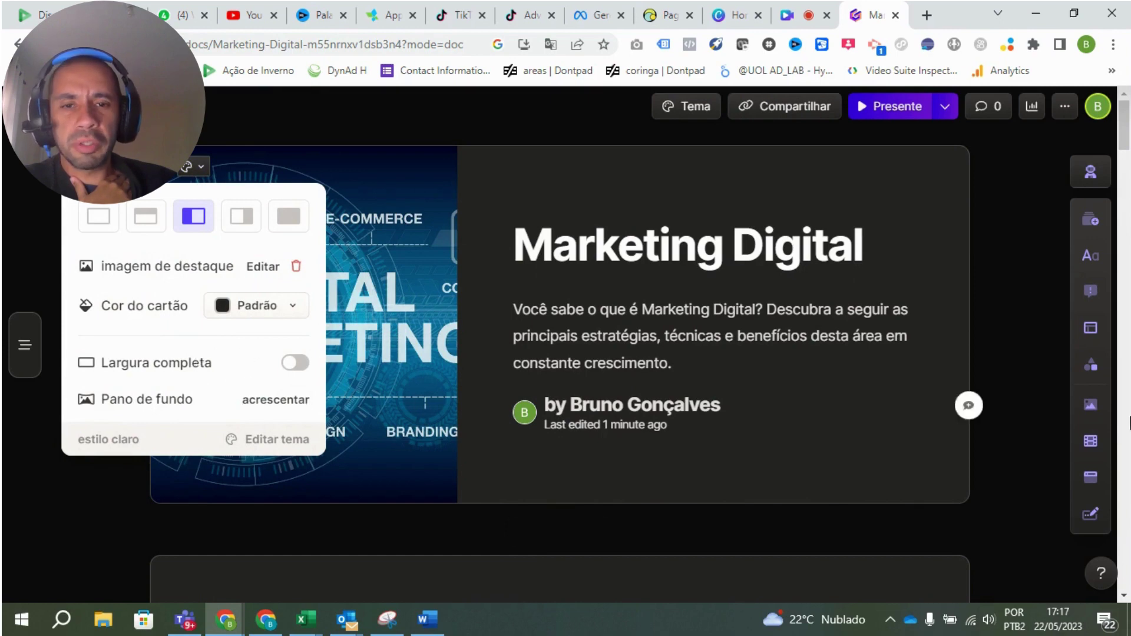
{"action": "left_click", "coordinate": [557, 425]}
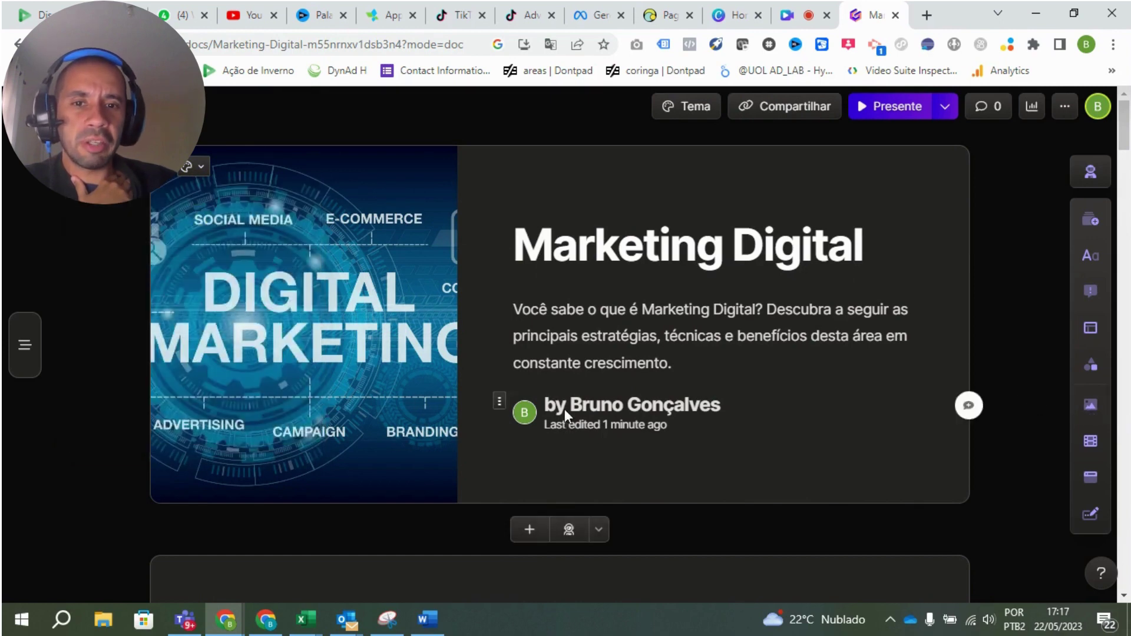
{"action": "left_click", "coordinate": [564, 409]}
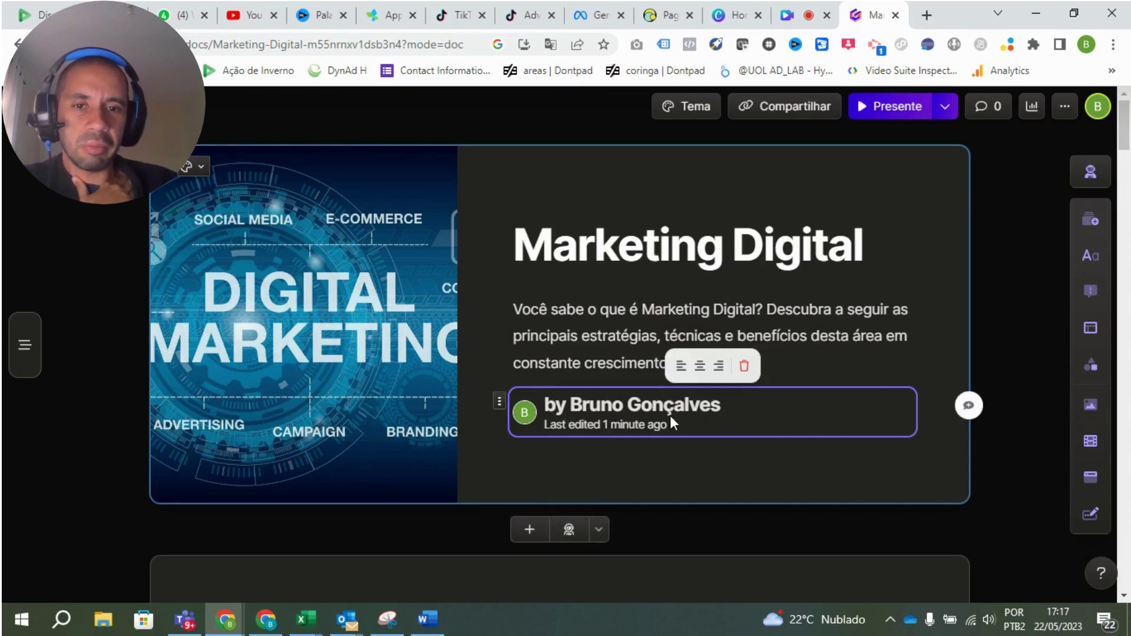
{"action": "left_click", "coordinate": [193, 168]}
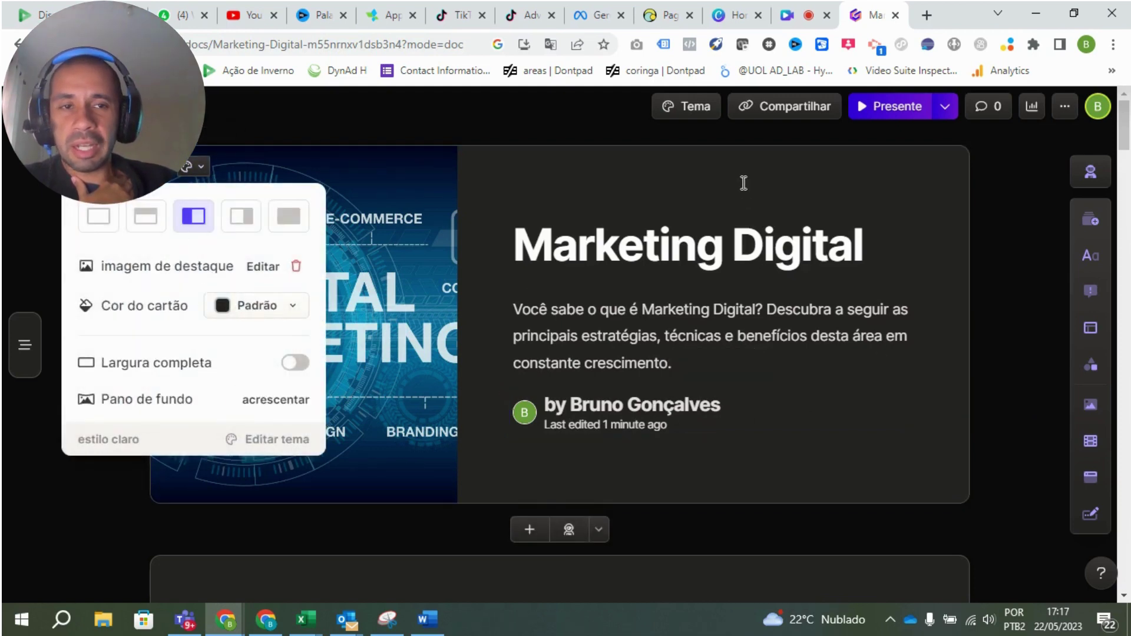
{"action": "left_click", "coordinate": [988, 214]}
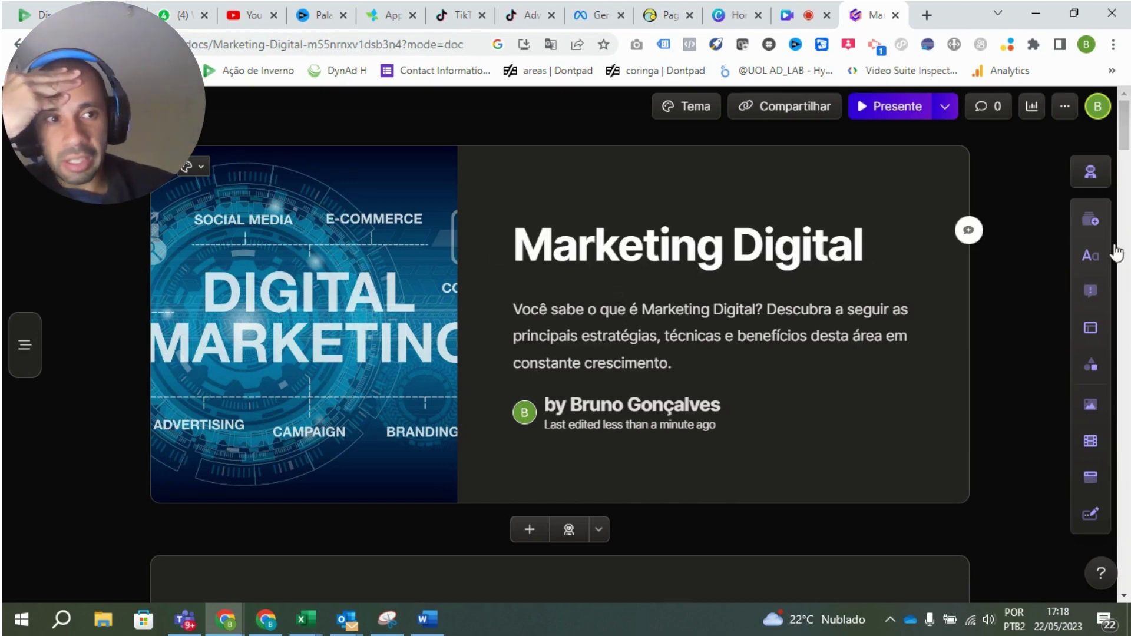
- Check the account options and the presentation's additional actions, such as duplication, PDF export and version history, without choosing any
{"action": "left_click", "coordinate": [1101, 116]}
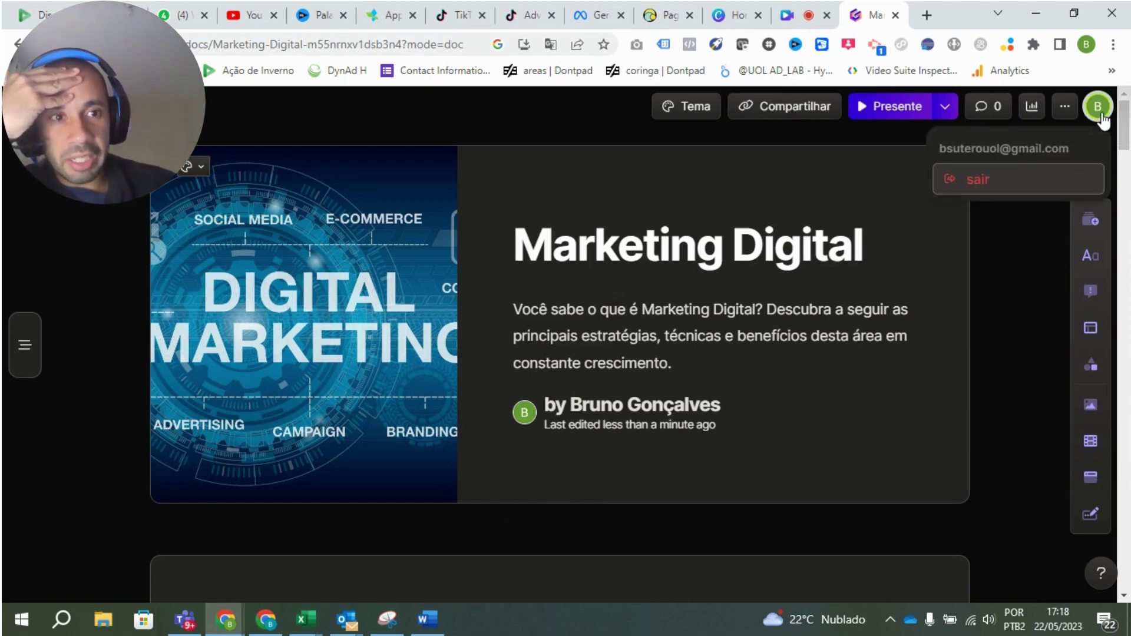
{"action": "left_click", "coordinate": [1065, 106]}
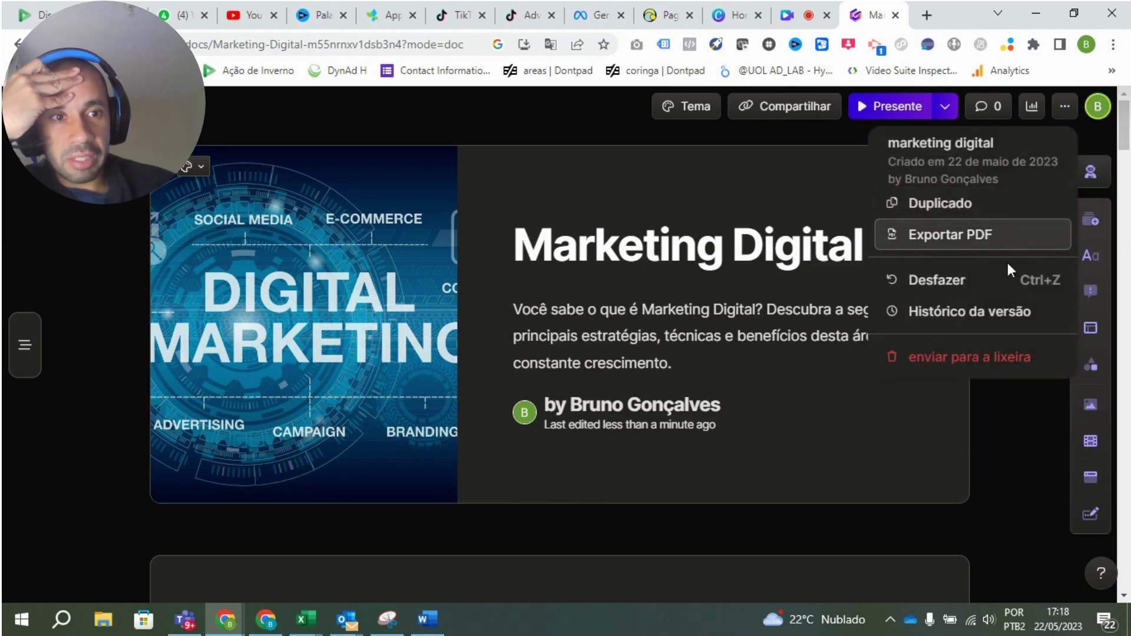
{"action": "left_click", "coordinate": [1000, 491]}
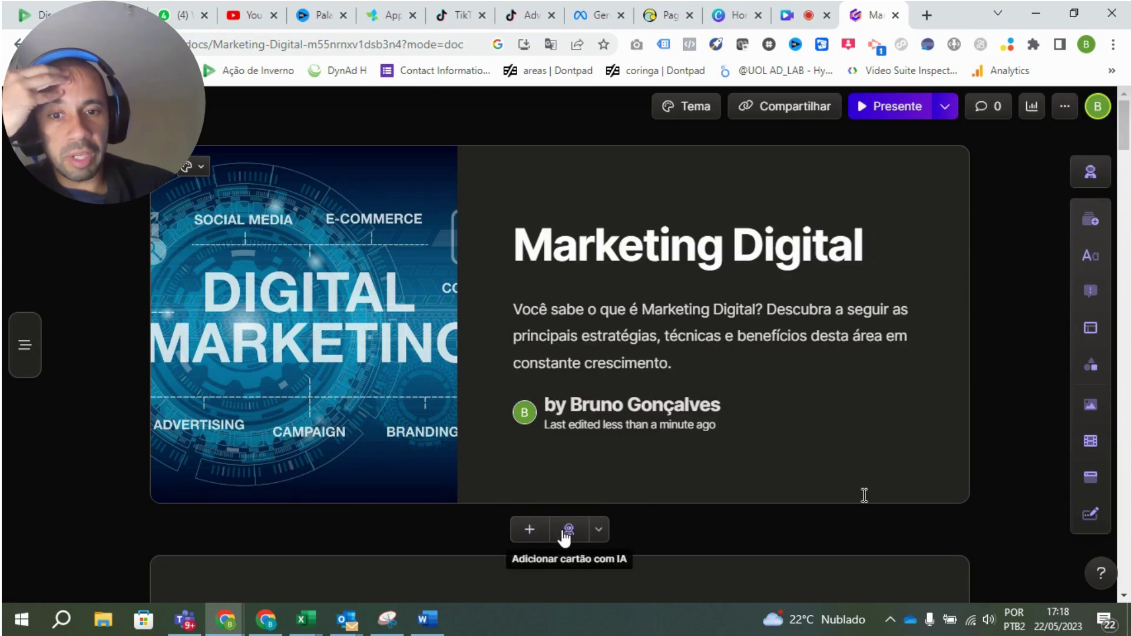
{"action": "scroll", "coordinate": [564, 536], "scroll_direction": "down", "scroll_amount": 1}
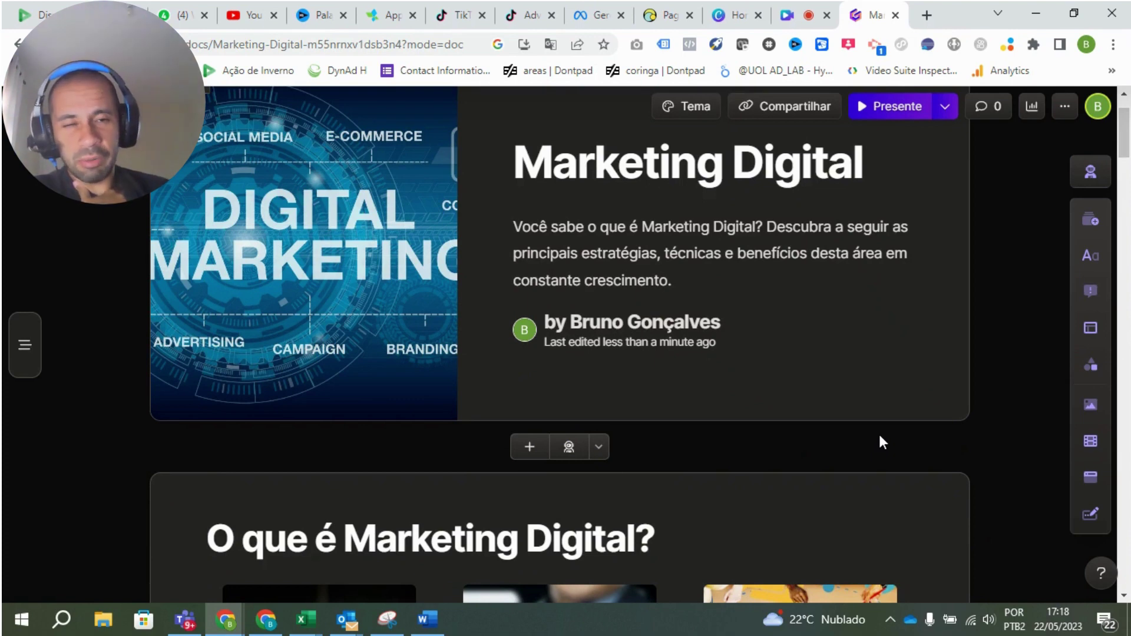
{"action": "scroll", "coordinate": [882, 440], "scroll_direction": "up", "scroll_amount": 1}
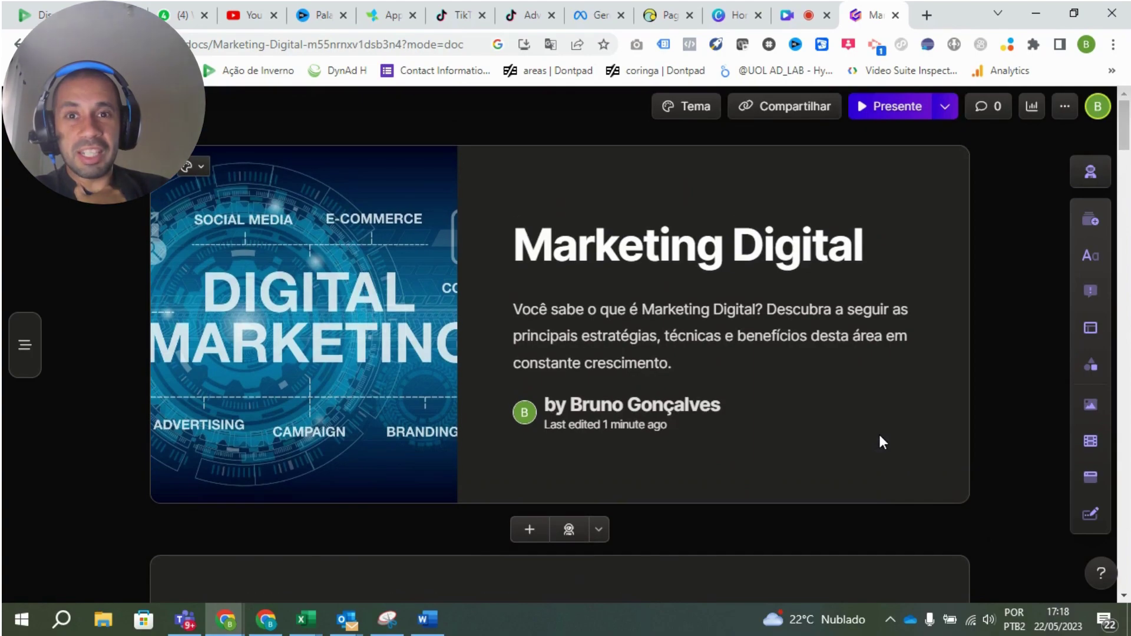